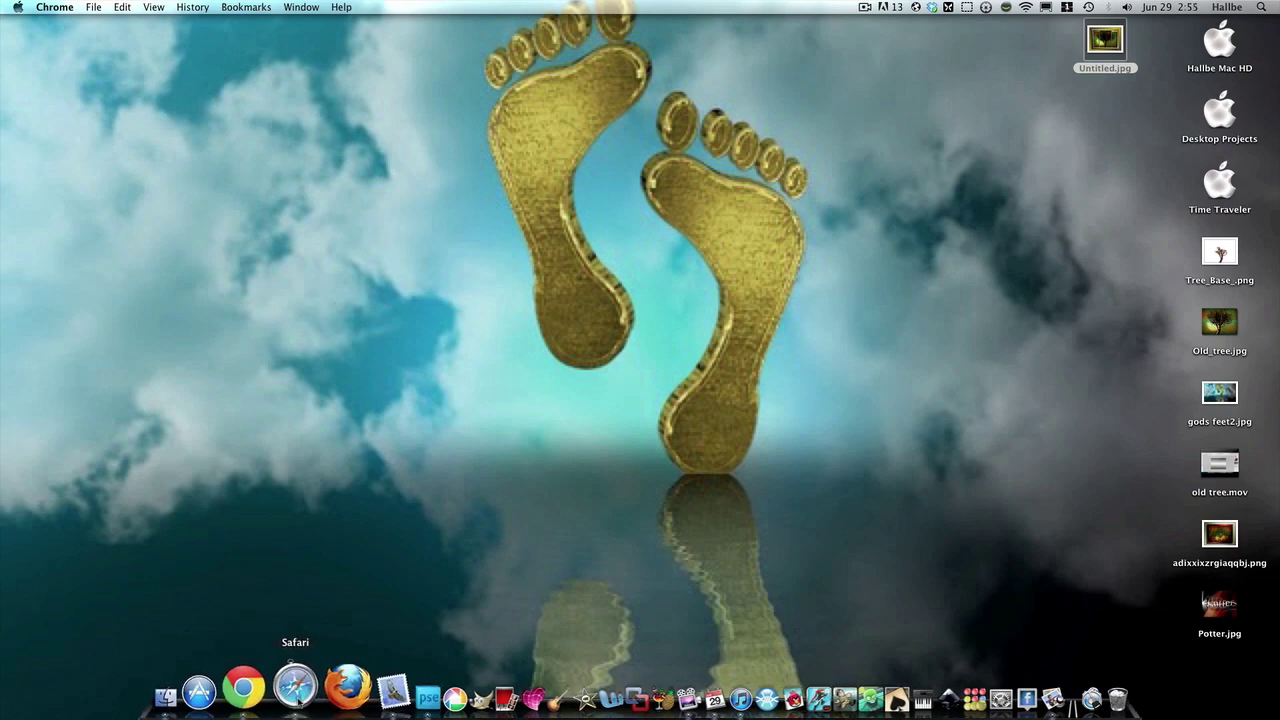
Switch to Sumo Paint, create a new blank image and add an empty layer above the background.
{"action": "left_click", "coordinate": [257, 688]}
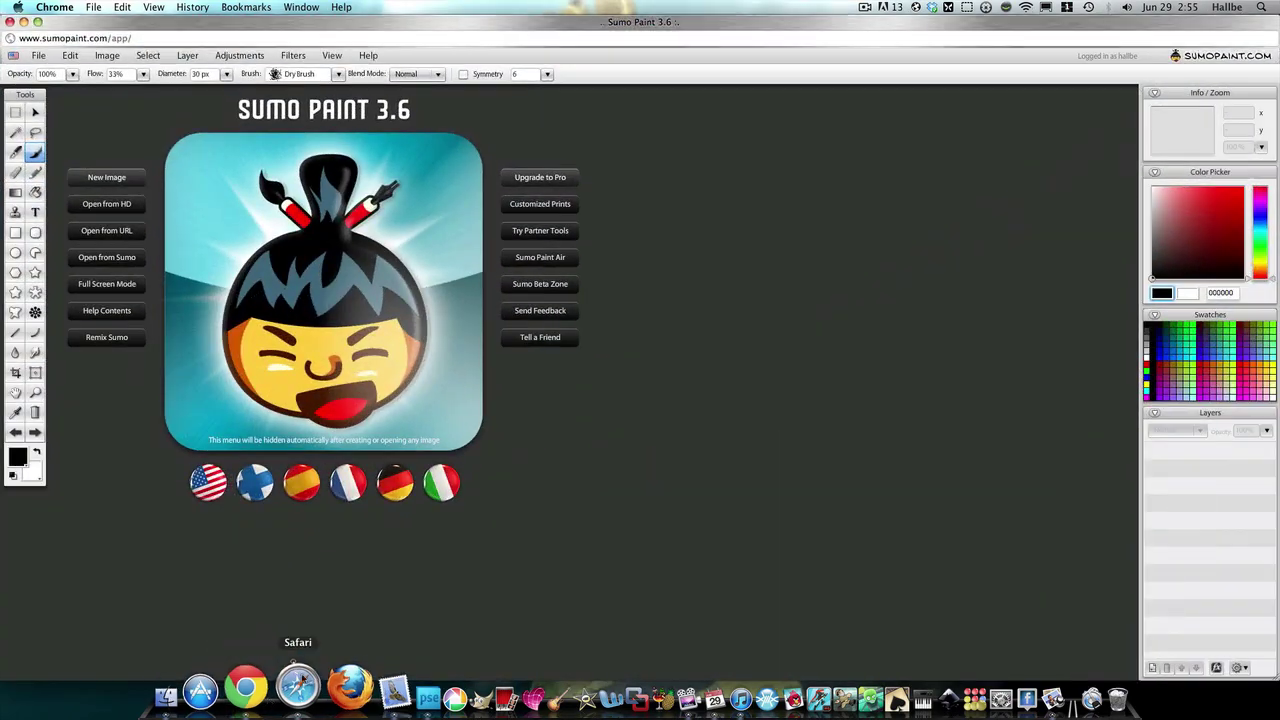
{"action": "left_click", "coordinate": [107, 180]}
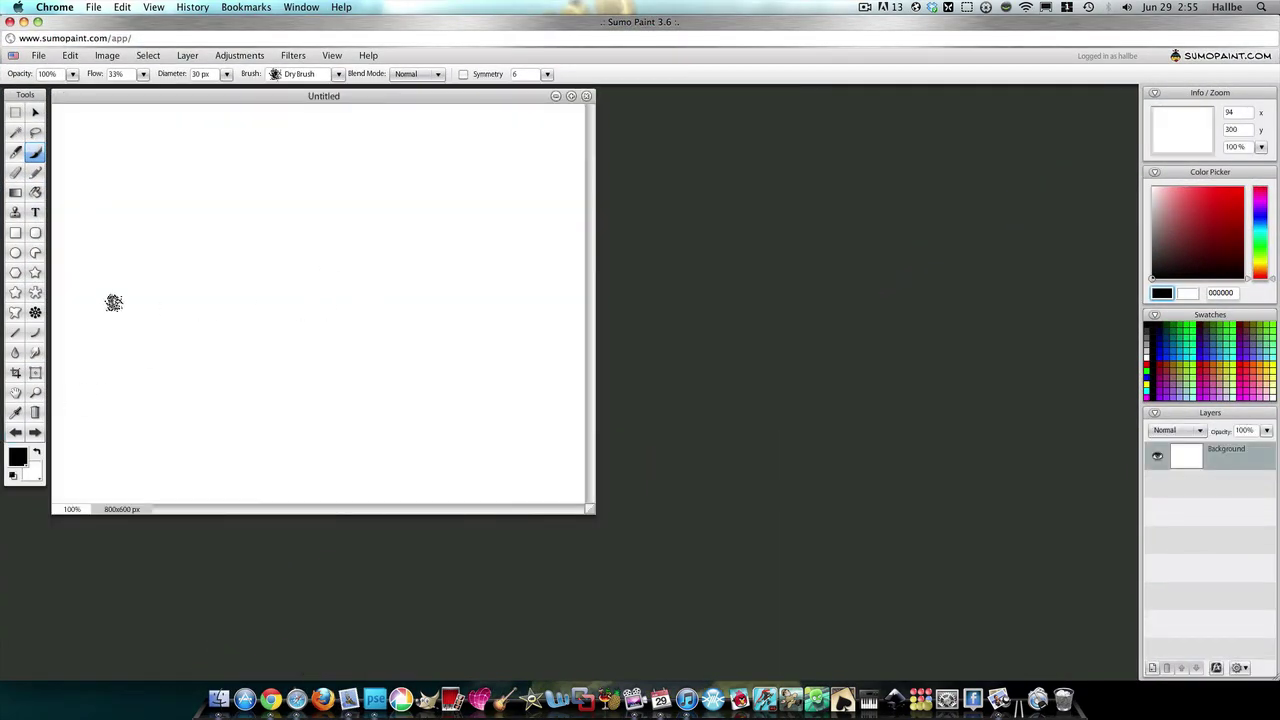
{"action": "left_click", "coordinate": [1152, 668]}
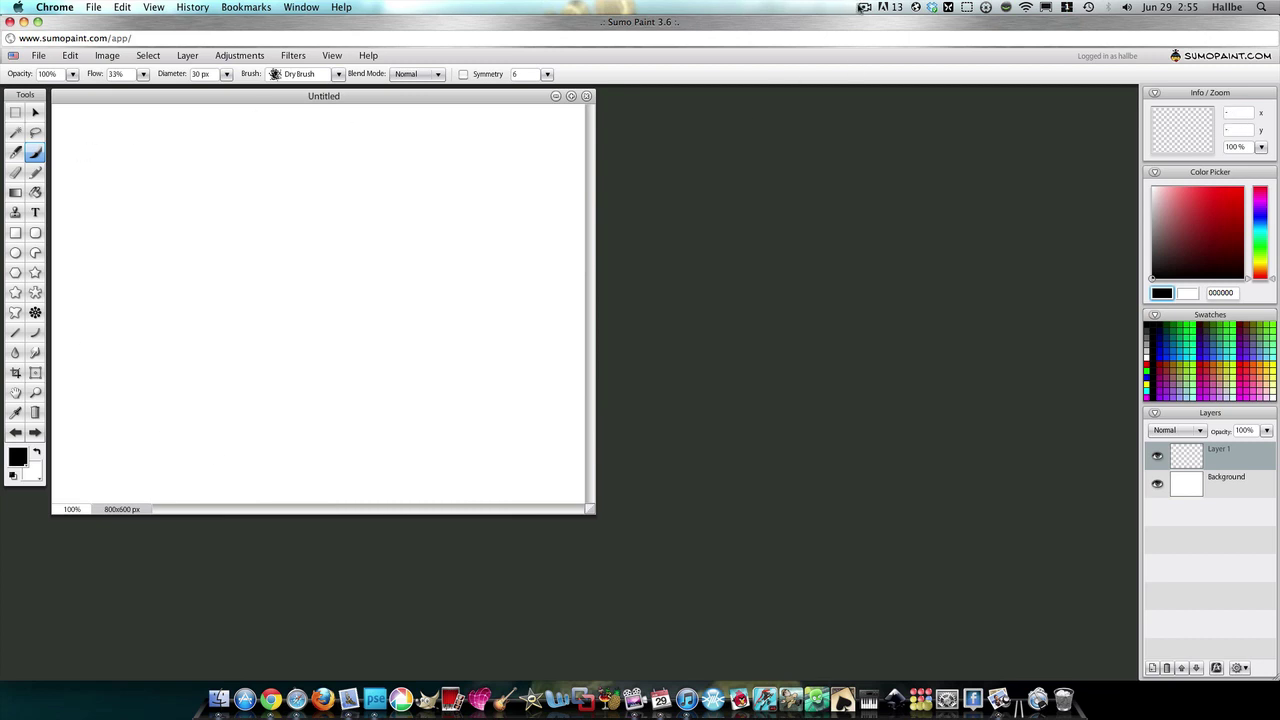
{"action": "left_click", "coordinate": [864, 8]}
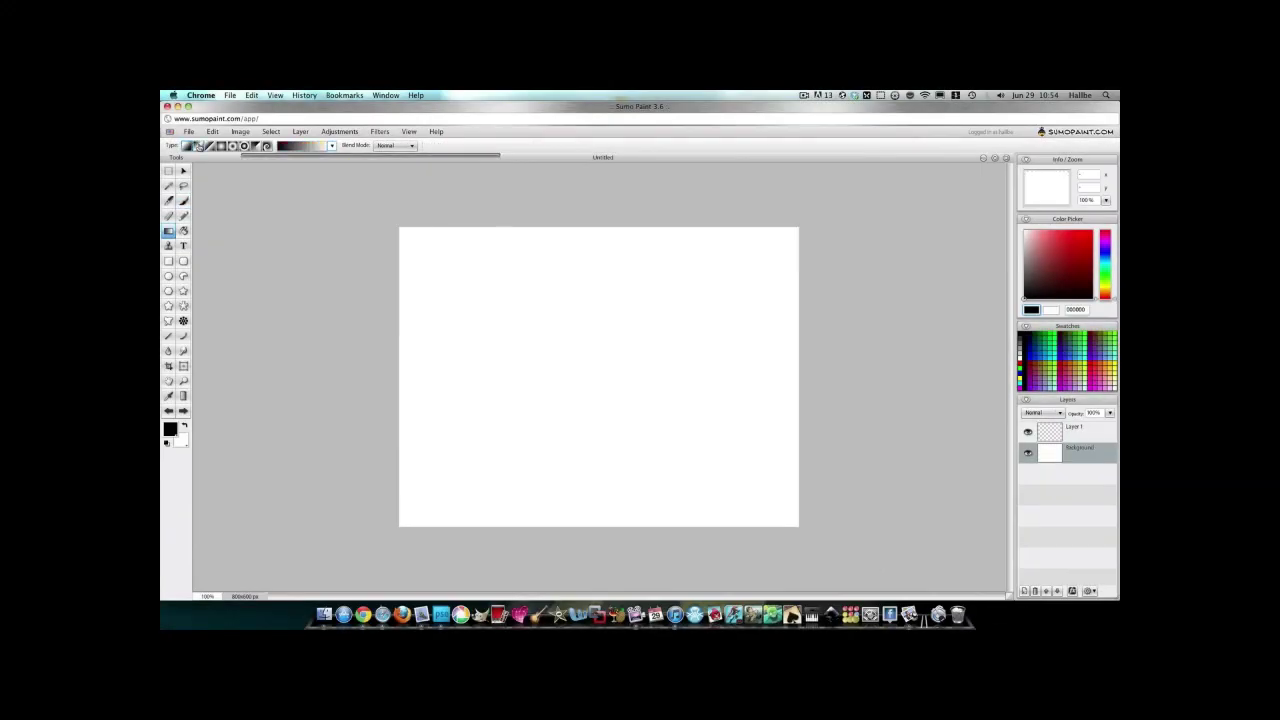
Draw a vertical mirrored black-to-white gradient across the Background layer.
{"action": "mouse_move", "coordinate": [606, 380]}
{"action": "left_mouse_down"}
{"action": "mouse_move", "coordinate": [606, 527]}
{"action": "mouse_move", "coordinate": [621, 571]}
{"action": "left_mouse_up"}
Select Layer 1 and set up a flower brush from Basic Brushes 3 with increased spacing.
{"action": "left_click", "coordinate": [1051, 436]}
{"action": "left_click", "coordinate": [184, 202]}
{"action": "left_click", "coordinate": [414, 146]}
{"action": "left_click", "coordinate": [396, 290]}
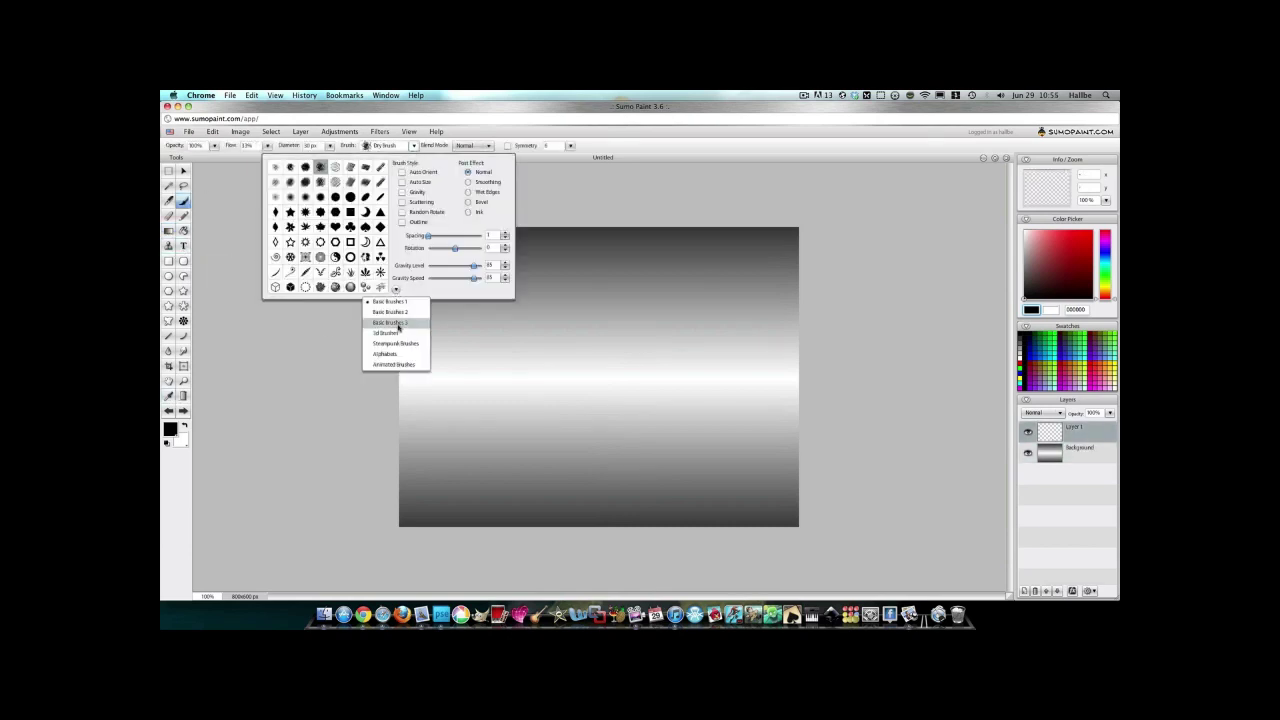
{"action": "left_click", "coordinate": [398, 325]}
{"action": "left_click", "coordinate": [351, 197]}
{"action": "left_click_drag", "start_coordinate": [428, 237], "coordinate": [453, 237]}
Paint mottled lavender texture across Layer 1, using the flower brush at several different diameters.
{"action": "left_click", "coordinate": [330, 146]}
{"action": "left_click_drag", "start_coordinate": [299, 157], "coordinate": [313, 157]}
{"action": "mouse_move", "coordinate": [470, 400]}
{"action": "left_mouse_down"}
{"action": "mouse_move", "coordinate": [698, 380]}
{"action": "mouse_move", "coordinate": [720, 480]}
{"action": "left_mouse_up"}
{"action": "left_click", "coordinate": [330, 146]}
{"action": "left_click_drag", "start_coordinate": [313, 157], "coordinate": [306, 157]}
{"action": "mouse_move", "coordinate": [432, 288]}
{"action": "left_mouse_down"}
{"action": "mouse_move", "coordinate": [469, 531]}
{"action": "mouse_move", "coordinate": [774, 531]}
{"action": "mouse_move", "coordinate": [440, 510]}
{"action": "left_mouse_up"}
{"action": "left_click", "coordinate": [330, 146]}
{"action": "left_click_drag", "start_coordinate": [306, 157], "coordinate": [301, 157]}
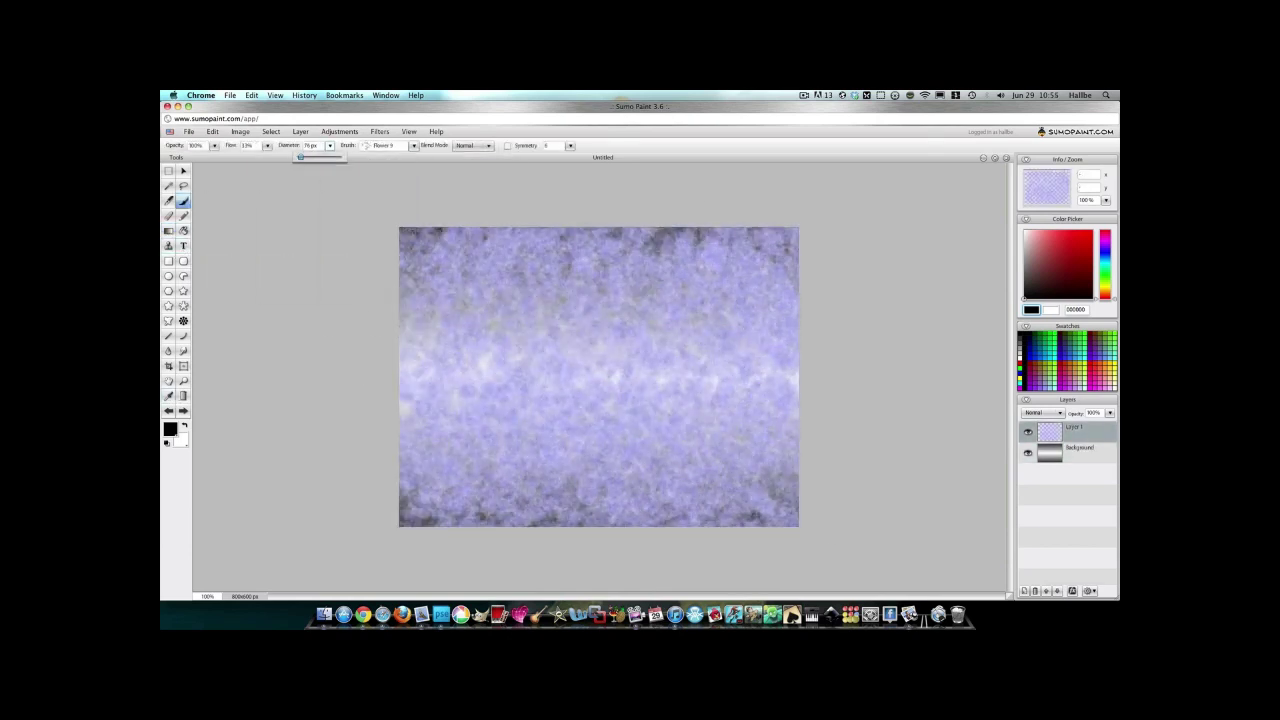
Apply a Gradient Map to the Background layer, comparing several presets and ending on a blue one.
{"action": "left_click", "coordinate": [1079, 453]}
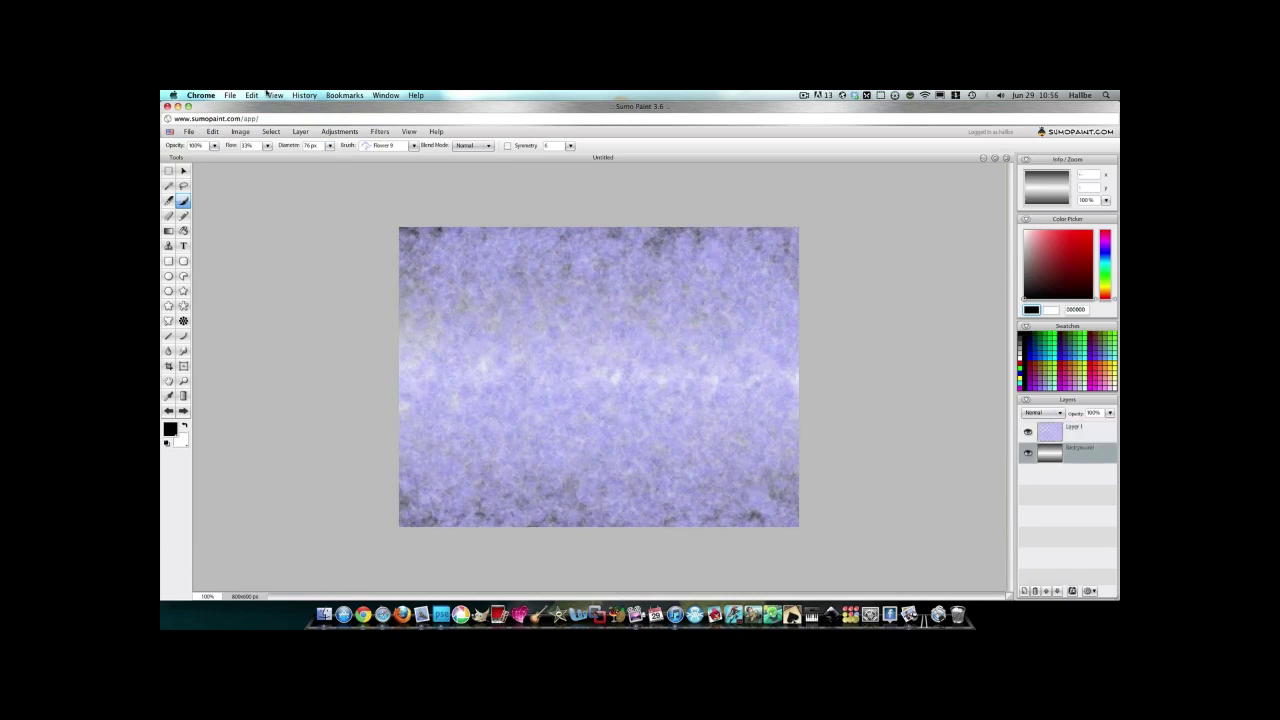
{"action": "left_click", "coordinate": [339, 132]}
{"action": "left_click", "coordinate": [346, 222]}
{"action": "left_click", "coordinate": [589, 301]}
{"action": "left_click_drag", "start_coordinate": [640, 281], "coordinate": [892, 155]}
{"action": "left_click", "coordinate": [860, 175]}
{"action": "left_click", "coordinate": [838, 202]}
{"action": "left_click", "coordinate": [860, 197]}
{"action": "left_click", "coordinate": [781, 215]}
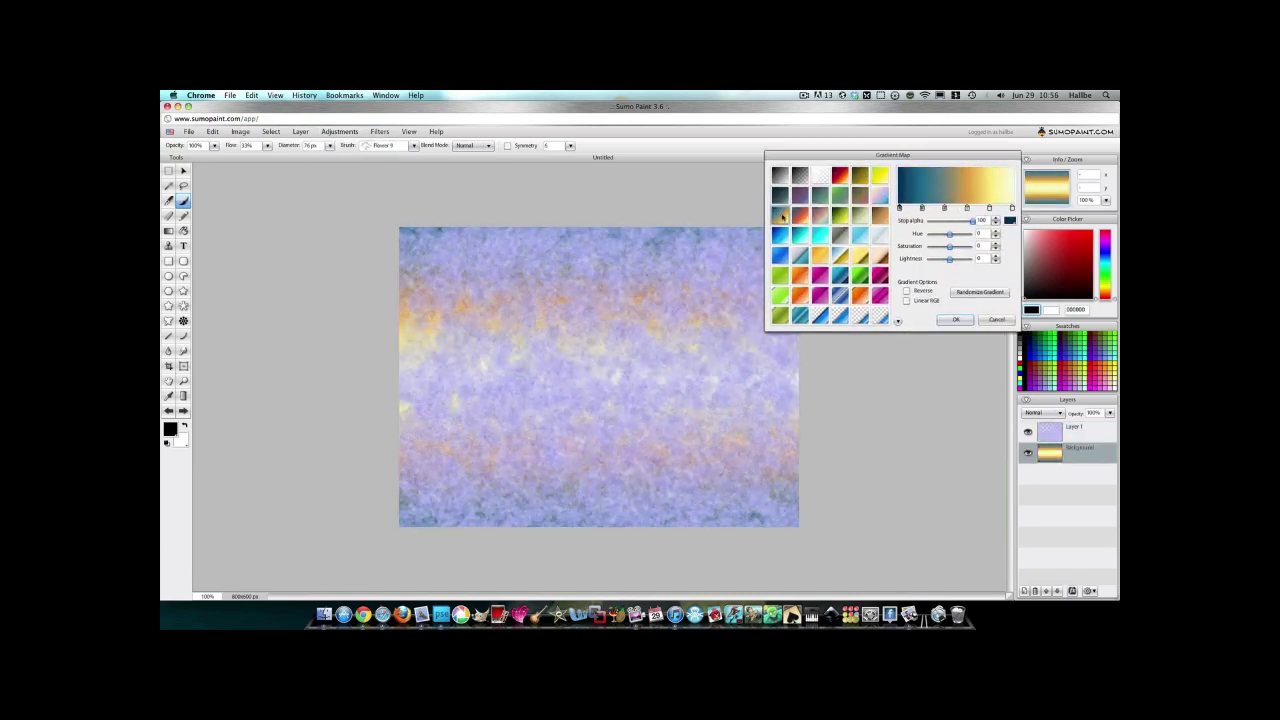
{"action": "left_click", "coordinate": [800, 216]}
{"action": "left_click", "coordinate": [820, 216]}
{"action": "left_click", "coordinate": [840, 216]}
{"action": "left_click", "coordinate": [781, 235]}
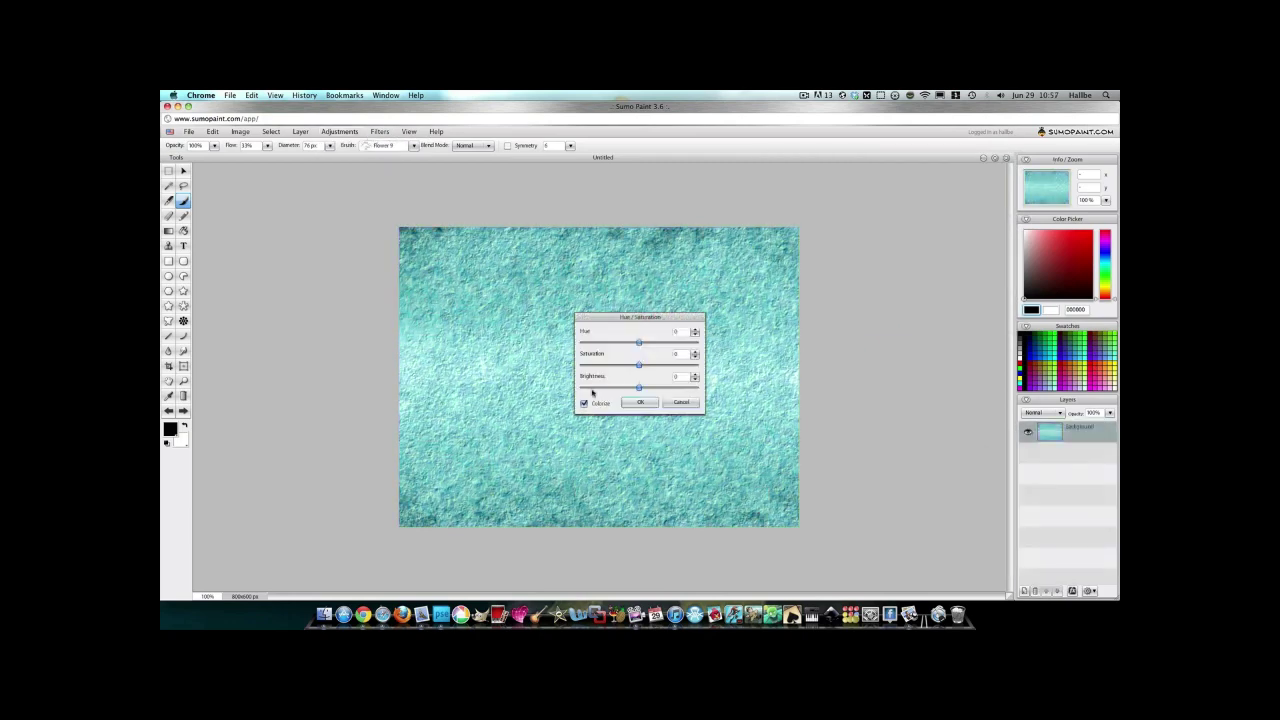
Recolour the merged background to green and red with Hue/Saturation, with Colorize off, saturation 30 and reduced brightness.
{"action": "left_click", "coordinate": [584, 403]}
{"action": "left_click_drag", "start_coordinate": [639, 343], "coordinate": [582, 346]}
{"action": "left_click_drag", "start_coordinate": [640, 317], "coordinate": [867, 234]}
{"action": "left_click_drag", "start_coordinate": [867, 282], "coordinate": [885, 283]}
{"action": "left_click_drag", "start_coordinate": [867, 304], "coordinate": [844, 304]}
{"action": "mouse_move", "coordinate": [809, 260]}
{"action": "left_mouse_down"}
{"action": "mouse_move", "coordinate": [859, 273]}
{"action": "mouse_move", "coordinate": [810, 263]}
{"action": "left_mouse_up"}
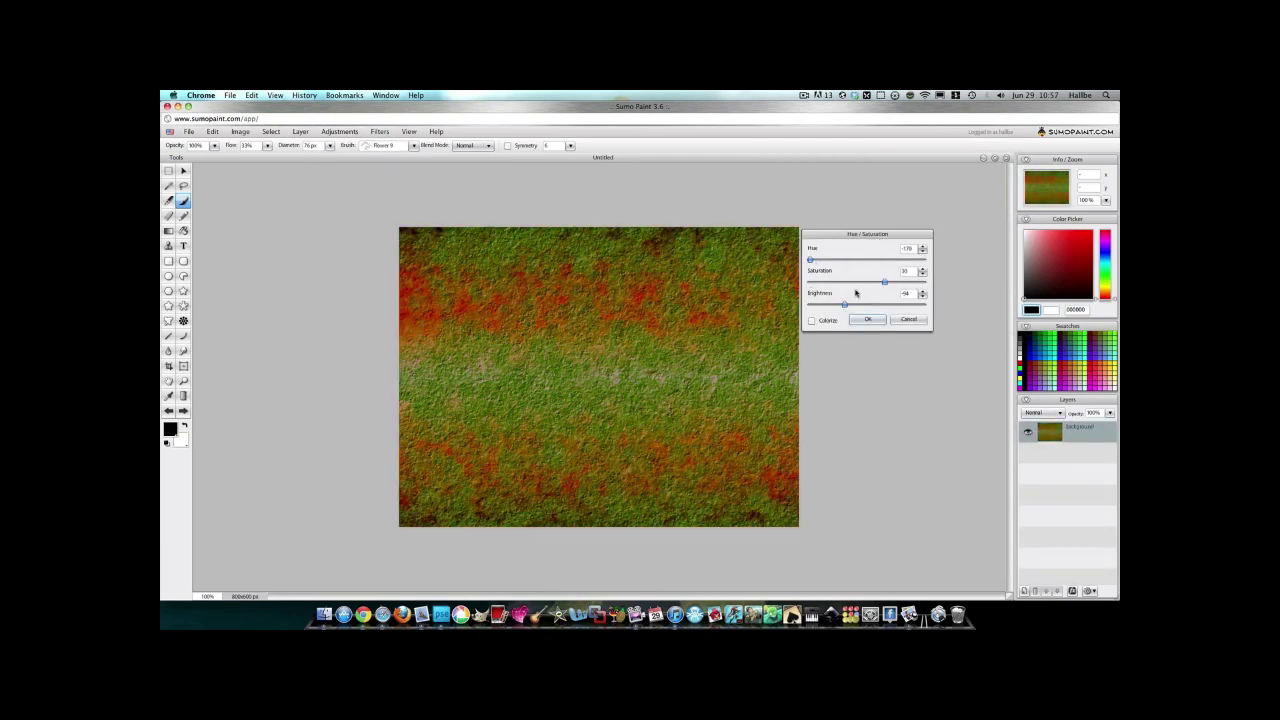
{"action": "left_click", "coordinate": [867, 320]}
Adjust the background texture's tones with Curves by reshaping the colour curve at several points.
{"action": "left_click", "coordinate": [340, 132]}
{"action": "left_click", "coordinate": [338, 178]}
{"action": "left_click_drag", "start_coordinate": [611, 405], "coordinate": [609, 420]}
{"action": "left_click_drag", "start_coordinate": [671, 268], "coordinate": [926, 234]}
{"action": "left_click_drag", "start_coordinate": [903, 336], "coordinate": [906, 325]}
{"action": "mouse_move", "coordinate": [875, 374]}
{"action": "left_mouse_down"}
{"action": "mouse_move", "coordinate": [875, 393]}
{"action": "mouse_move", "coordinate": [893, 361]}
{"action": "left_mouse_up"}
{"action": "left_click_drag", "start_coordinate": [924, 306], "coordinate": [927, 301]}
{"action": "left_click", "coordinate": [943, 417]}
Apply the Lighting Effects filter to the background texture.
{"action": "left_click", "coordinate": [380, 132]}
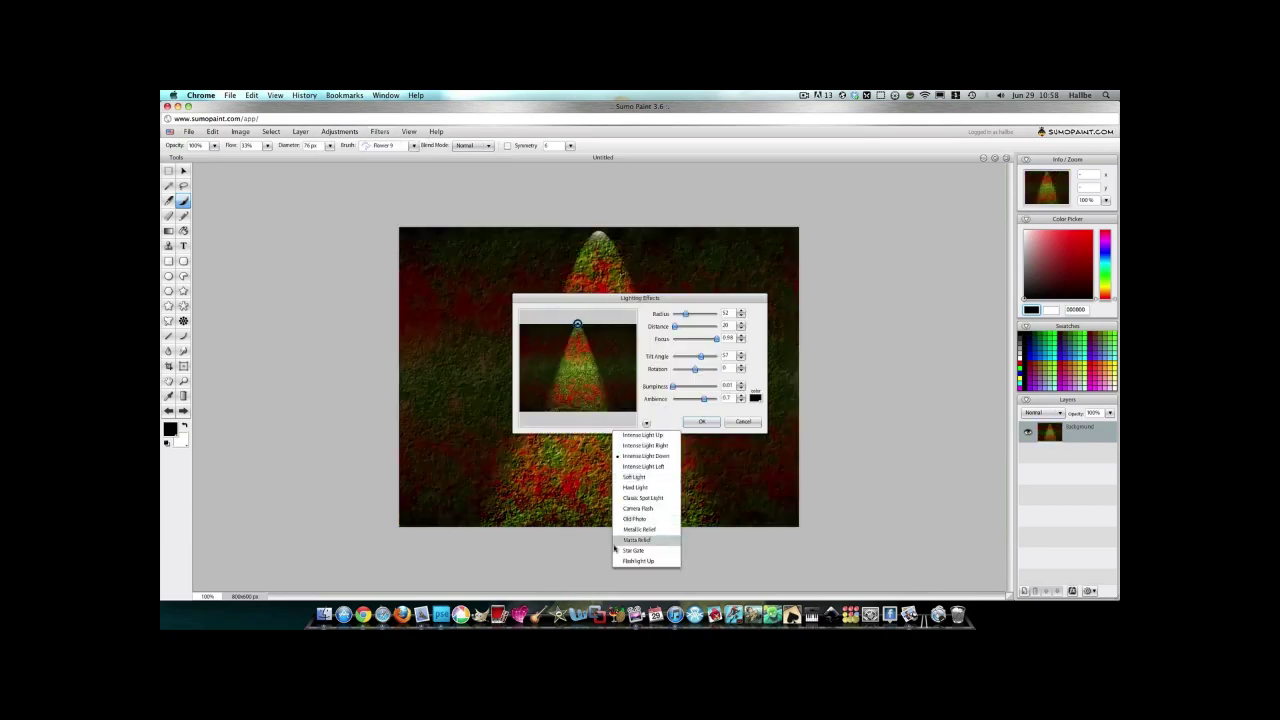
{"action": "left_click", "coordinate": [380, 131]}
{"action": "mouse_move", "coordinate": [416, 192]}
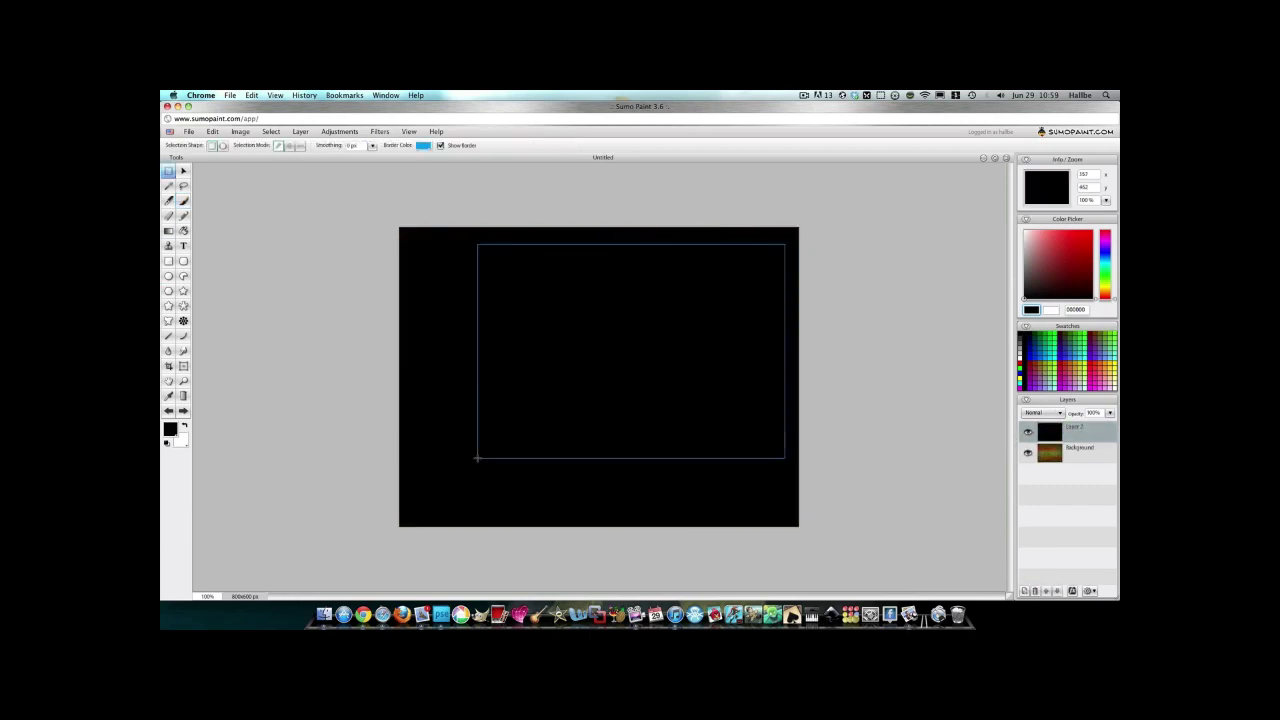
Select the inner area of the black layer to form a dark vignette frame and merge it into the background.
{"action": "left_click_drag", "start_coordinate": [477, 457], "coordinate": [417, 514]}
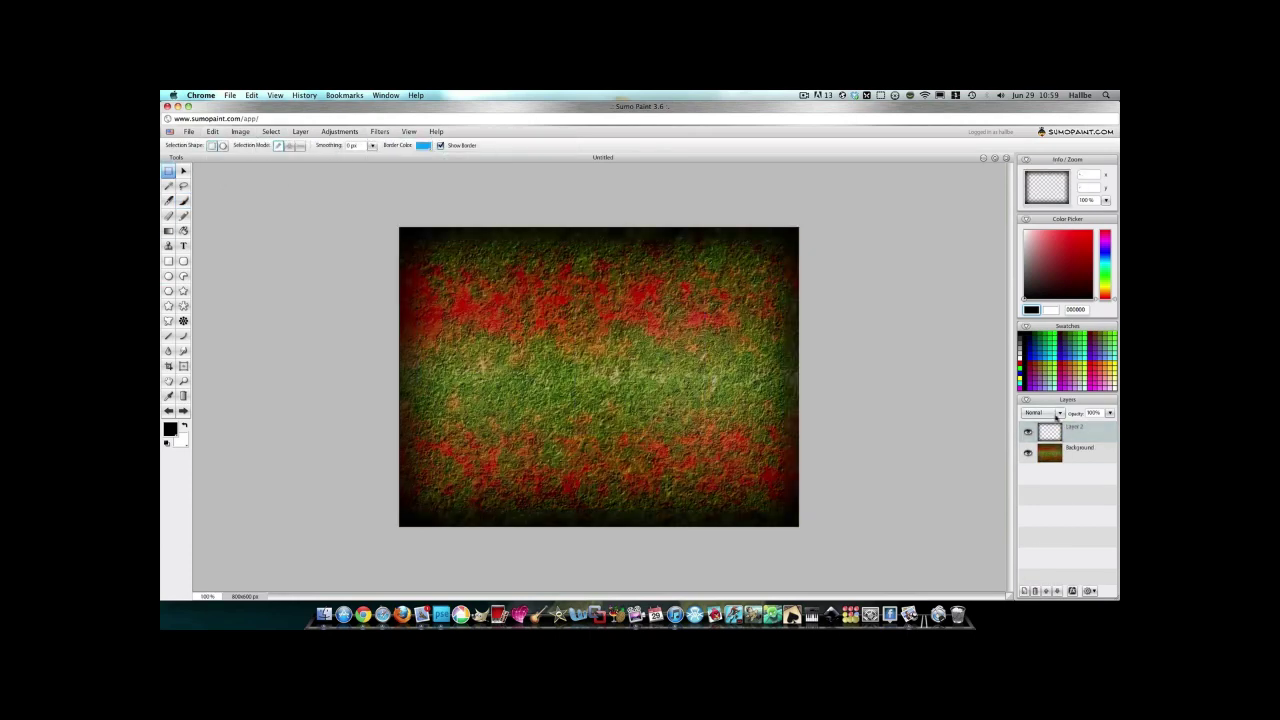
{"action": "right_click", "coordinate": [1054, 460]}
{"action": "left_click", "coordinate": [985, 431]}
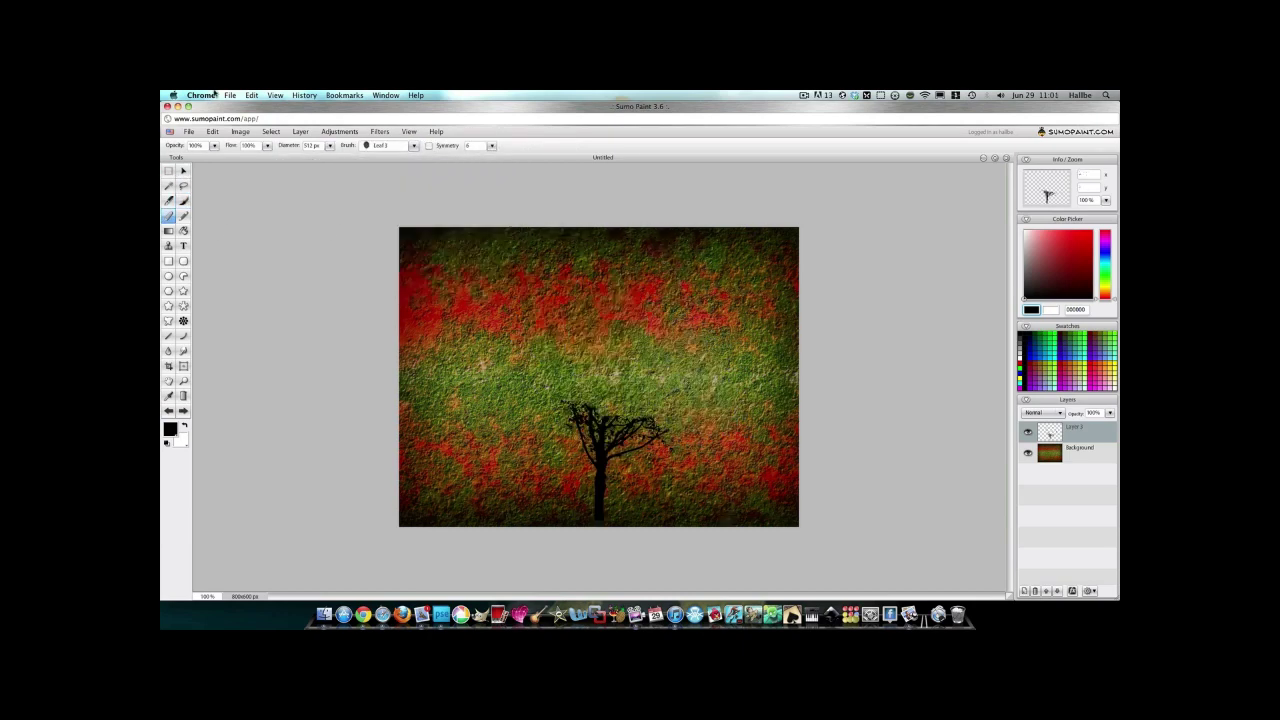
Colorize the tree layer brown with Hue/Saturation at hue -151, with raised saturation and lowered brightness.
{"action": "left_click", "coordinate": [339, 131]}
{"action": "left_click", "coordinate": [355, 203]}
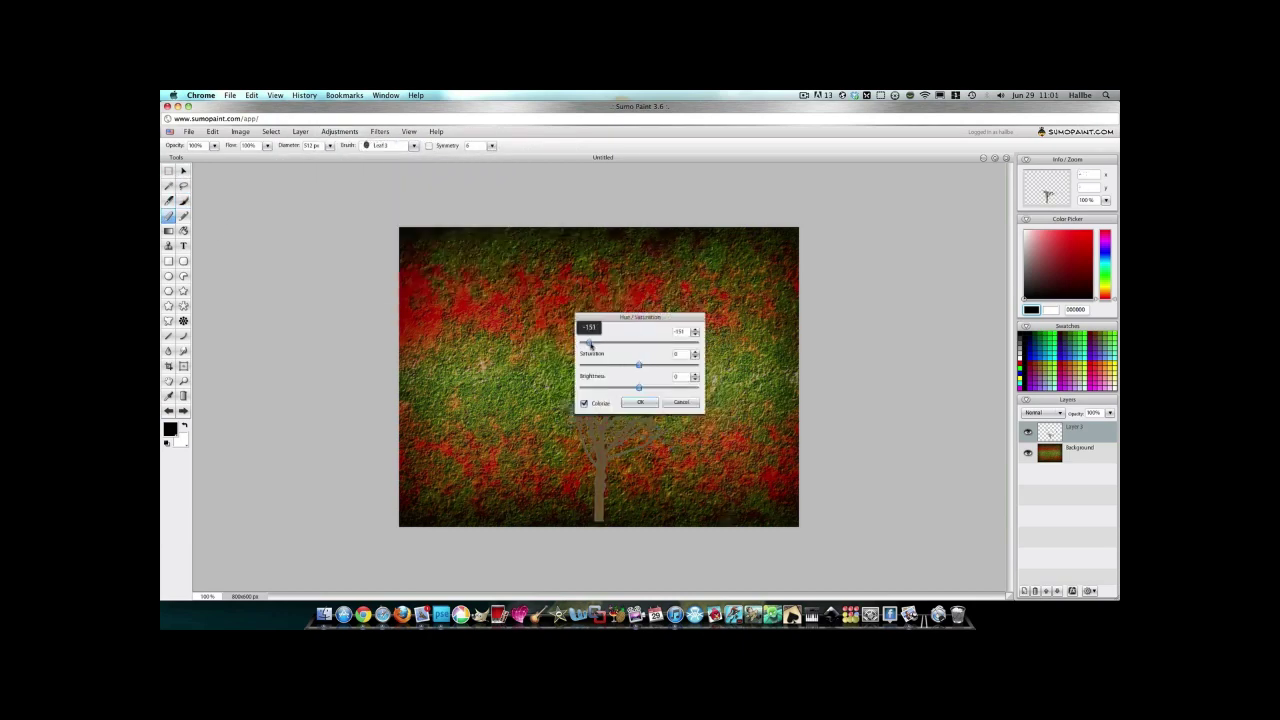
{"action": "left_click_drag", "start_coordinate": [639, 365], "coordinate": [657, 365]}
{"action": "left_click_drag", "start_coordinate": [639, 387], "coordinate": [602, 388]}
{"action": "left_click", "coordinate": [640, 402]}
Add a bevel layer effect to the tree layer to give the trunk and branches depth.
{"action": "left_click", "coordinate": [300, 131]}
{"action": "mouse_move", "coordinate": [322, 190]}
{"action": "left_click", "coordinate": [382, 238]}
{"action": "left_click_drag", "start_coordinate": [690, 249], "coordinate": [923, 221]}
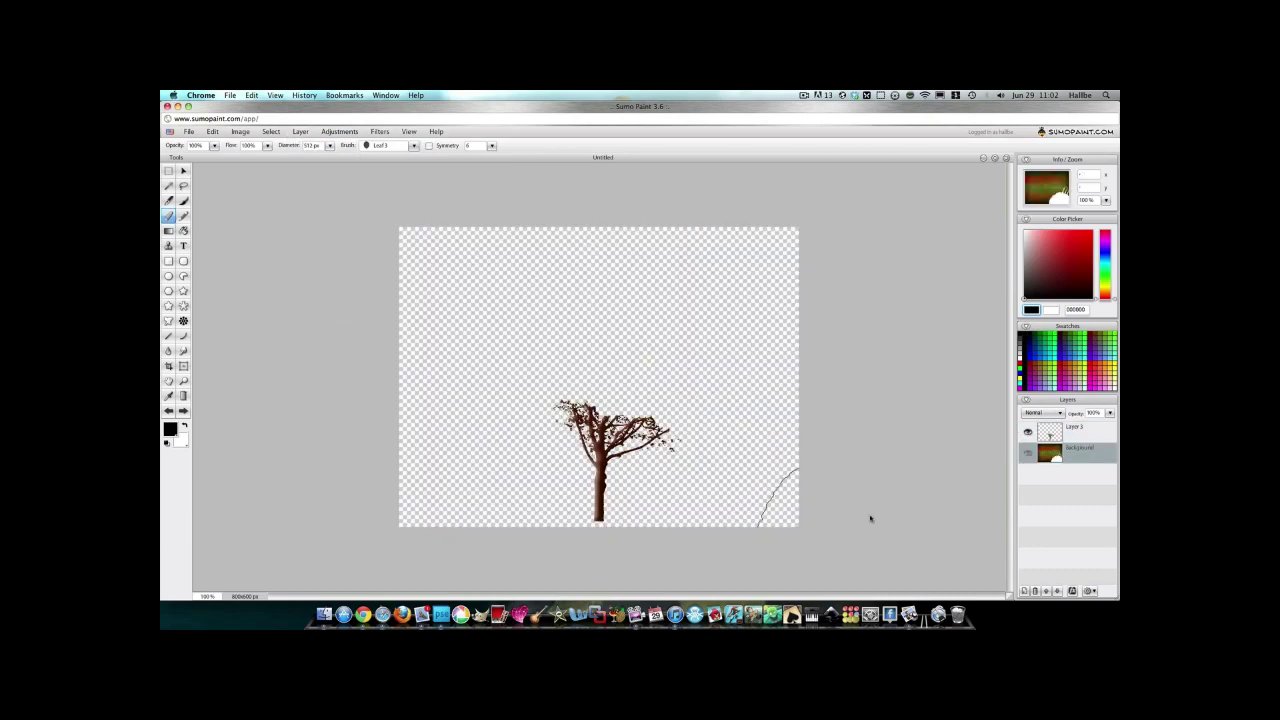
Duplicate the tree layer and enlarge the copy with Free Transform.
{"action": "left_click", "coordinate": [189, 132]}
{"action": "right_click", "coordinate": [1070, 433]}
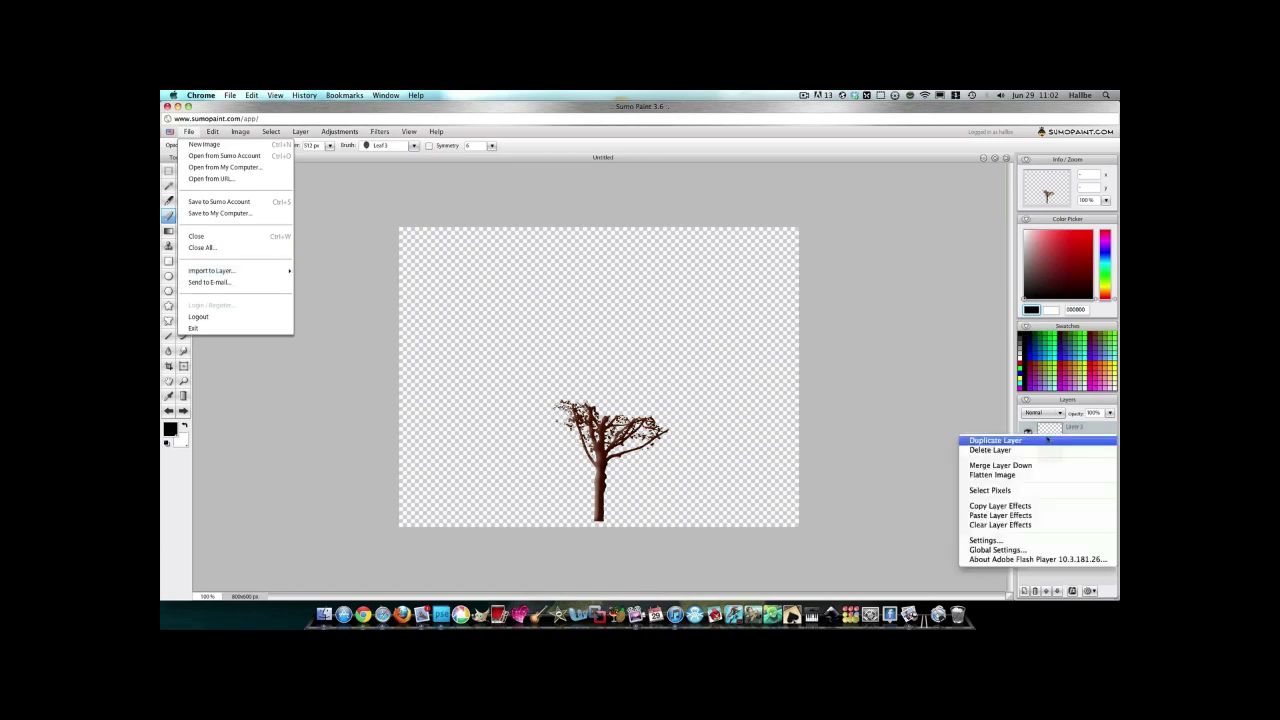
{"action": "left_click", "coordinate": [1060, 439]}
{"action": "right_click", "coordinate": [1062, 448]}
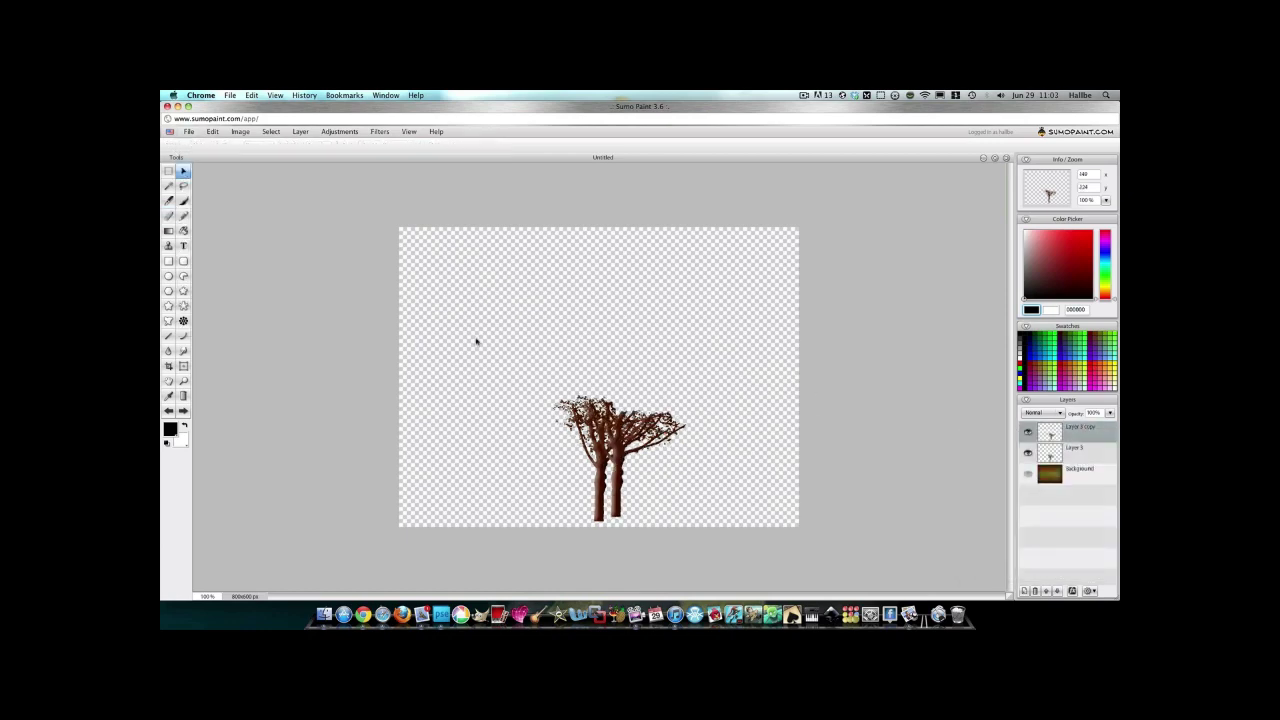
{"action": "key", "text": "ctrl+t"}
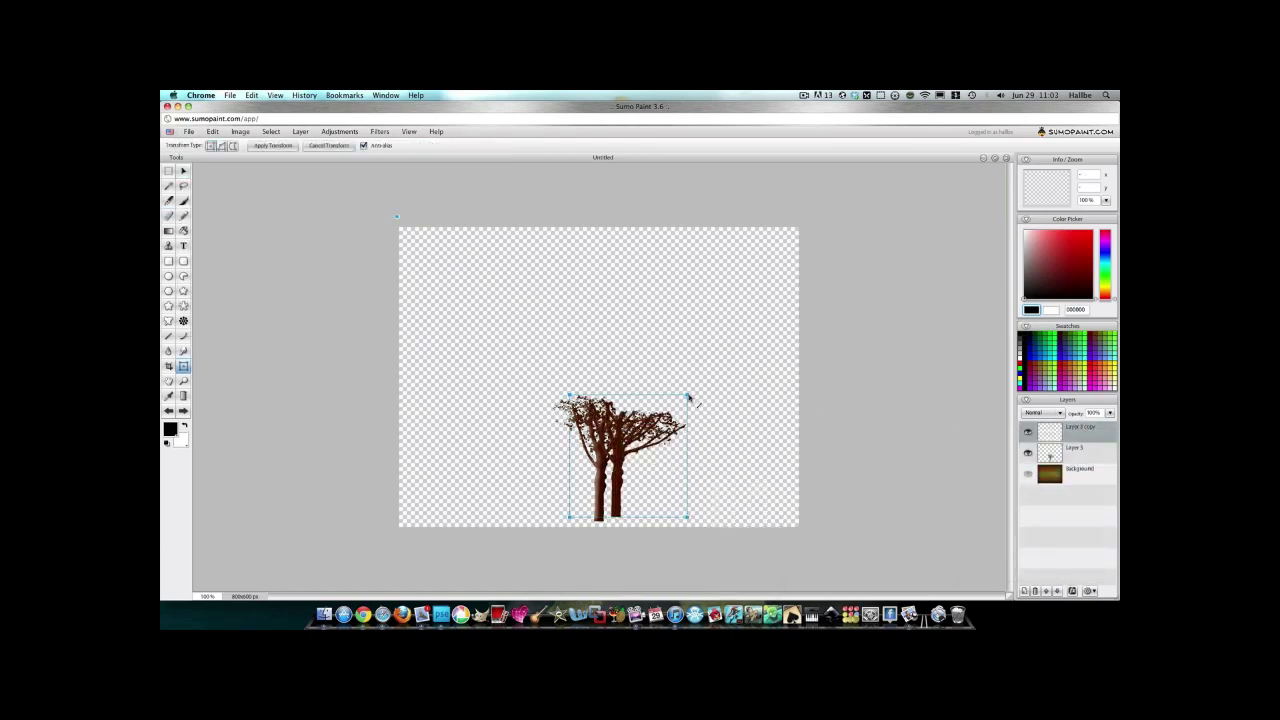
{"action": "left_click_drag", "start_coordinate": [689, 400], "coordinate": [739, 364]}
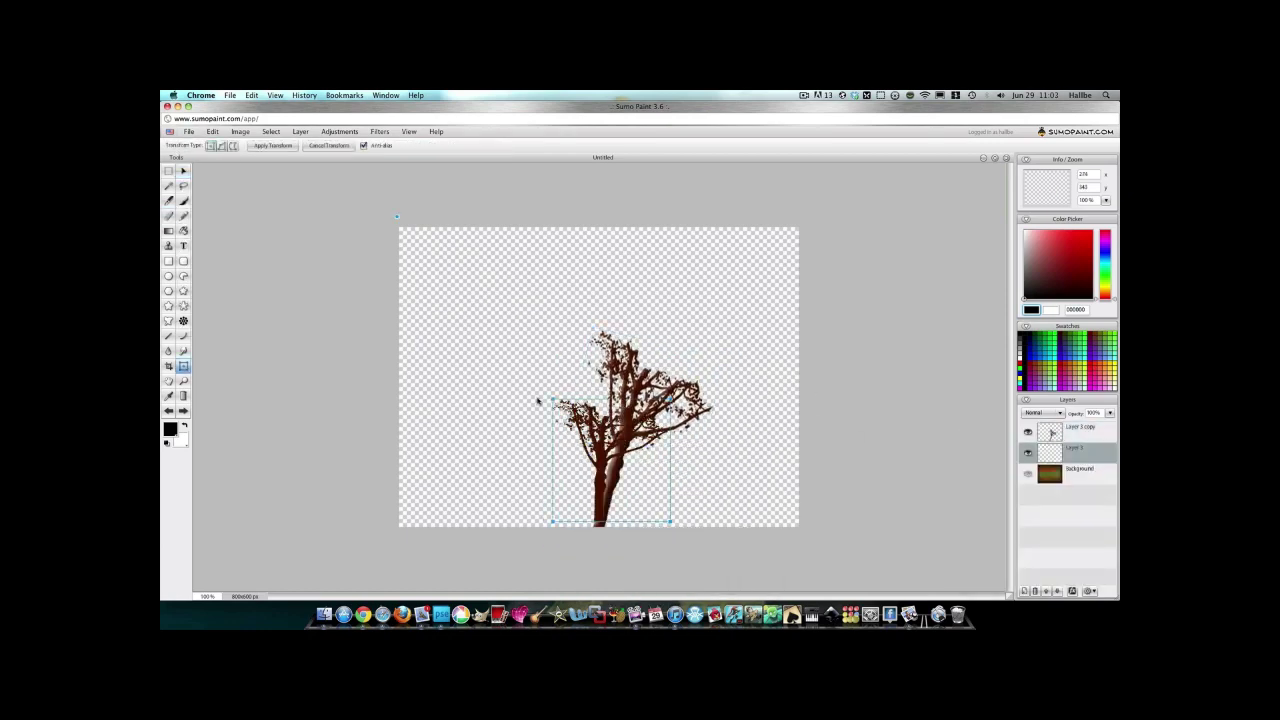
Transform the original tree layer so its branches grow to the left out of the copy's trunk.
{"action": "left_click_drag", "start_coordinate": [537, 403], "coordinate": [542, 370]}
{"action": "left_click_drag", "start_coordinate": [684, 465], "coordinate": [683, 445]}
{"action": "left_click_drag", "start_coordinate": [605, 420], "coordinate": [603, 424]}
Distort the copied tree into a thicker, leaning trunk and merge it with the tree layer below.
{"action": "left_click", "coordinate": [1070, 433]}
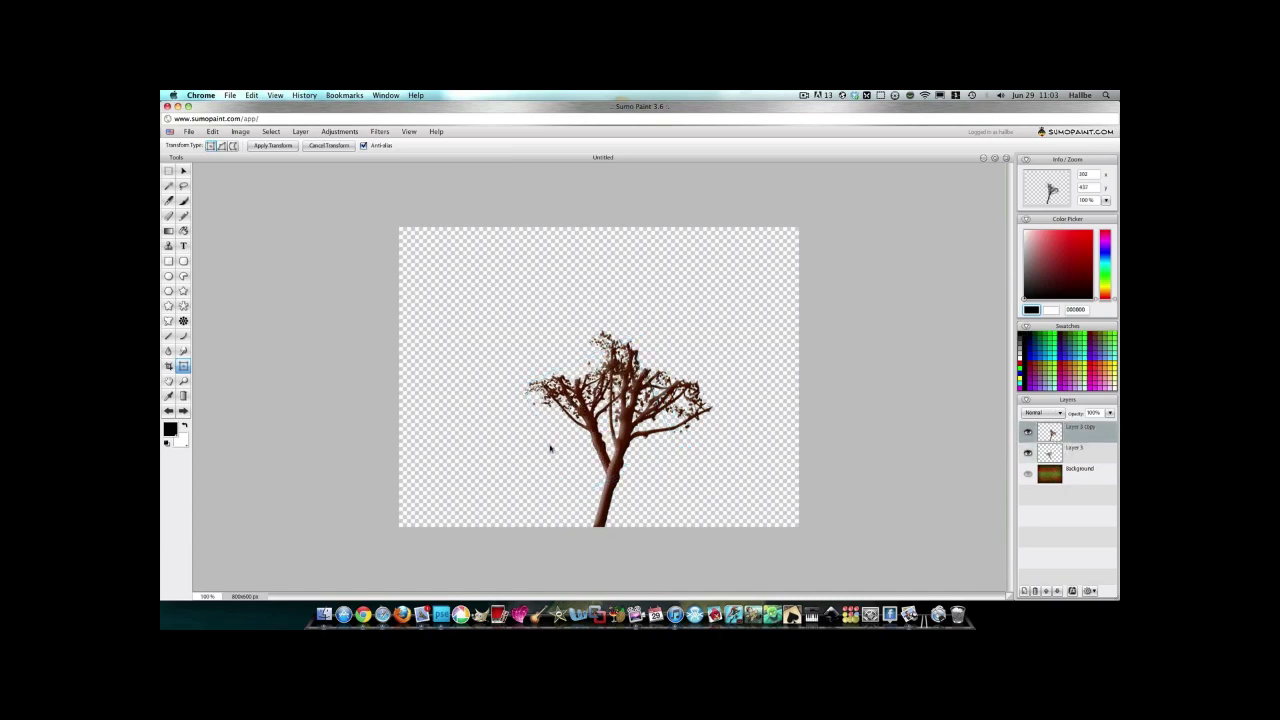
{"action": "left_click", "coordinate": [233, 146]}
{"action": "right_click", "coordinate": [624, 415]}
{"action": "left_click", "coordinate": [624, 415]}
{"action": "left_click_drag", "start_coordinate": [650, 527], "coordinate": [721, 540]}
{"action": "left_click_drag", "start_coordinate": [650, 330], "coordinate": [614, 294]}
{"action": "left_click_drag", "start_coordinate": [714, 330], "coordinate": [717, 287]}
{"action": "key", "text": "Return"}
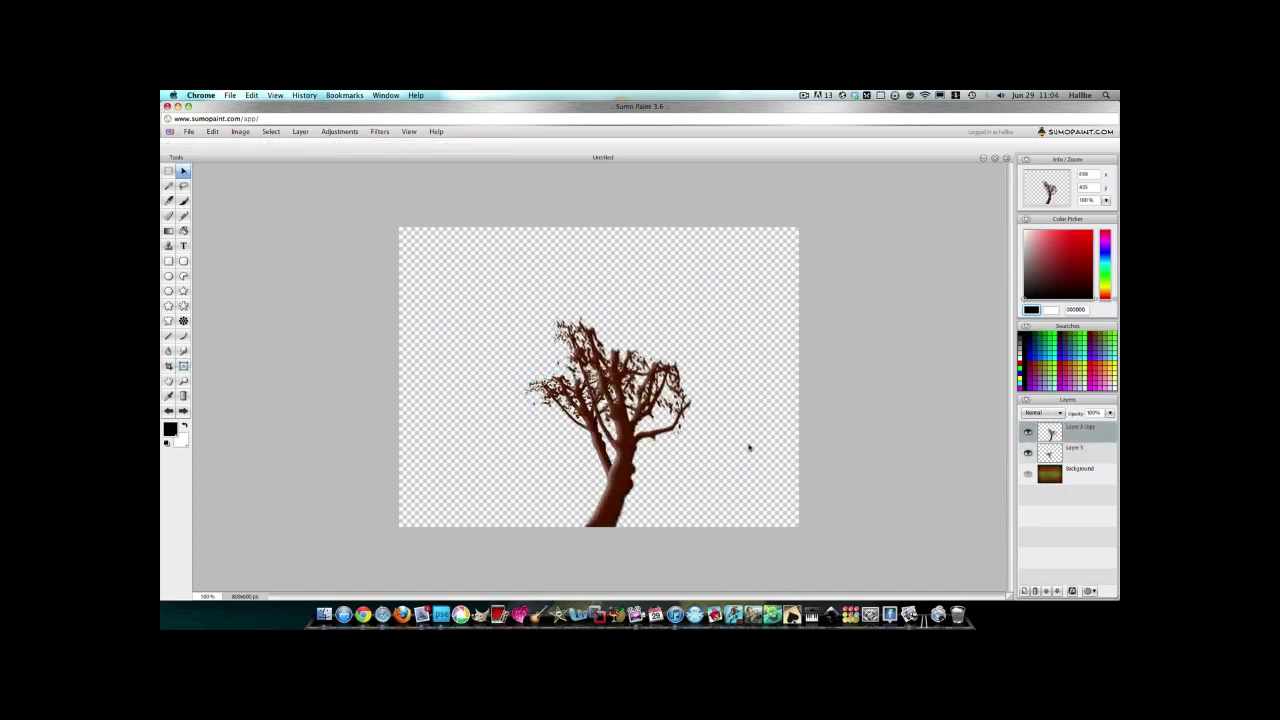
{"action": "key", "text": "ctrl+e"}
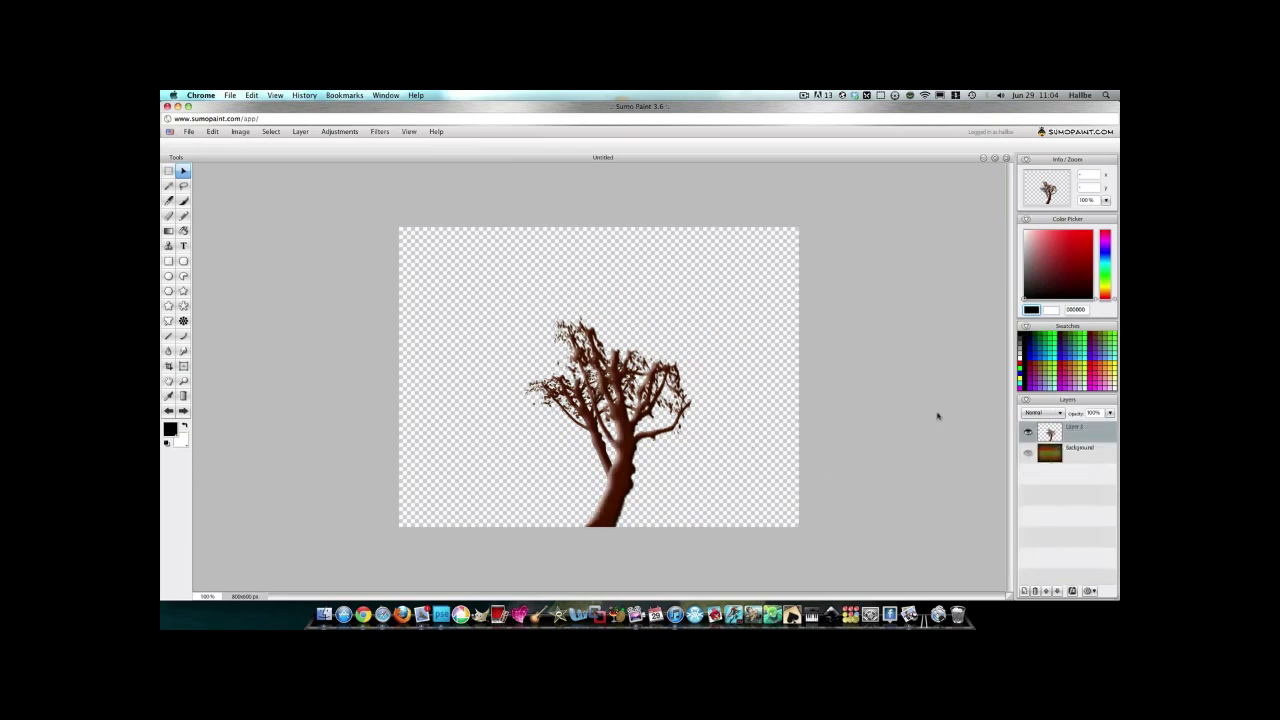
Refine the merged tree layer with filters, selecting its pixels in between, to give the branches crisper edges.
{"action": "left_click", "coordinate": [338, 134]}
{"action": "mouse_move", "coordinate": [380, 132]}
{"action": "mouse_move", "coordinate": [382, 190]}
{"action": "left_click", "coordinate": [450, 215]}
{"action": "left_click", "coordinate": [646, 380]}
{"action": "right_click", "coordinate": [1052, 430]}
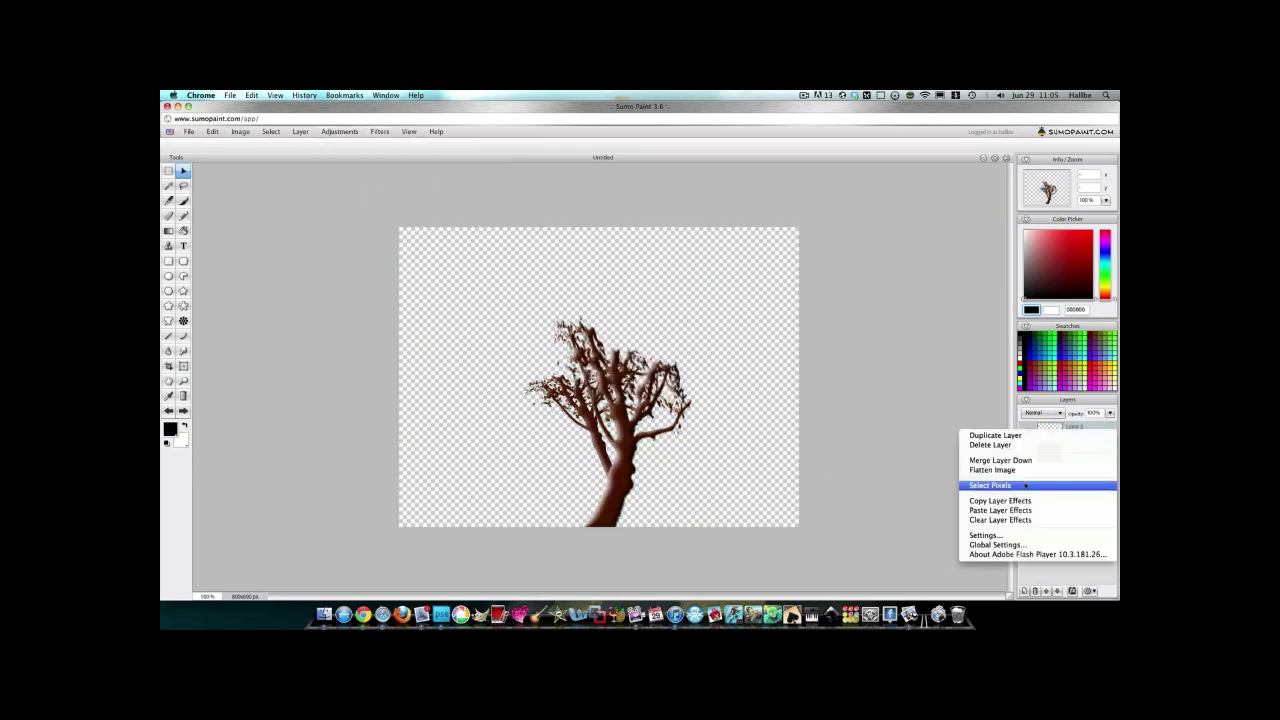
{"action": "left_click", "coordinate": [1025, 486]}
{"action": "left_click", "coordinate": [380, 132]}
{"action": "left_click", "coordinate": [385, 238]}
{"action": "left_click", "coordinate": [380, 132]}
{"action": "mouse_move", "coordinate": [386, 240]}
{"action": "left_click", "coordinate": [452, 256]}
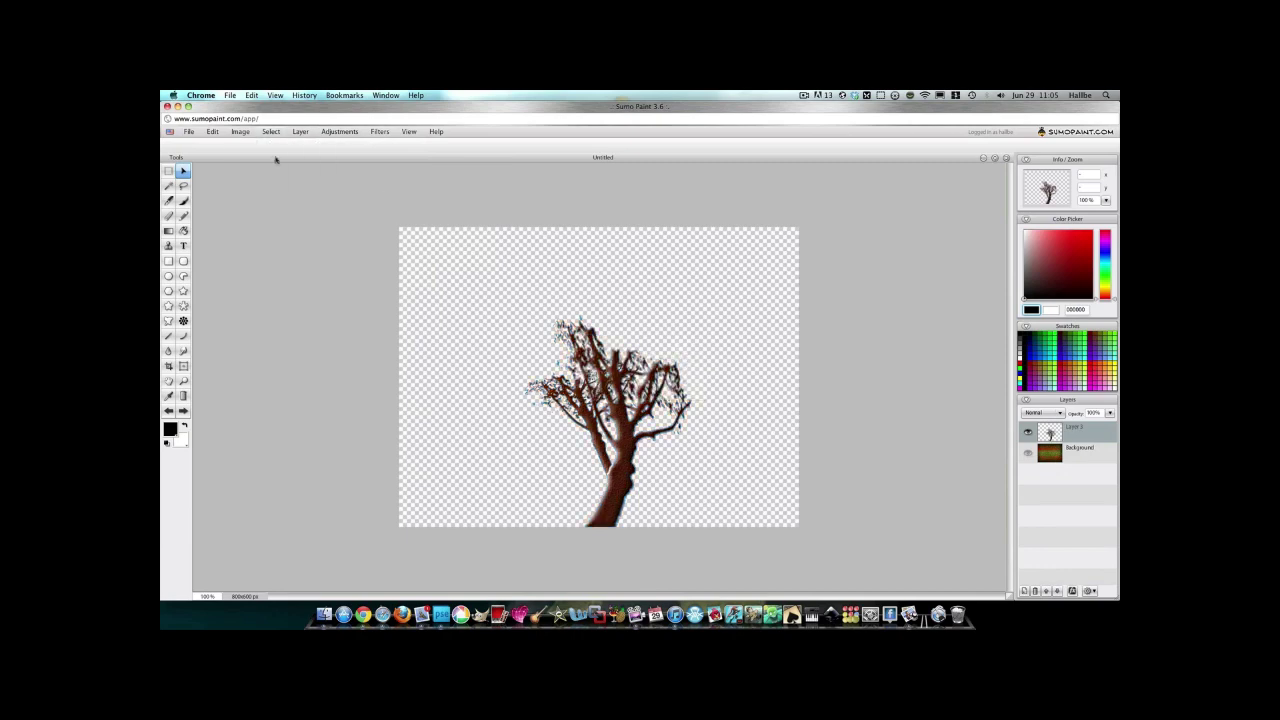
Save the tree image to the computer as a PNG named Tree_Base_.
{"action": "left_click", "coordinate": [188, 132]}
{"action": "left_click", "coordinate": [222, 246]}
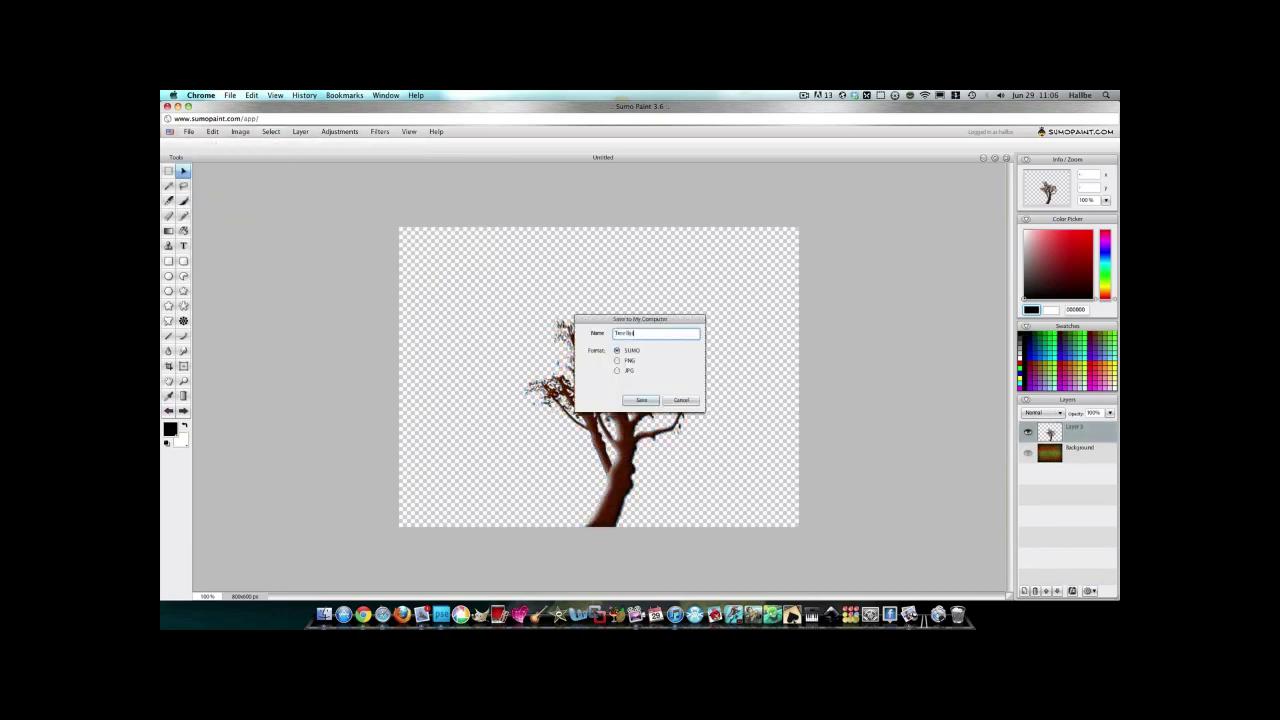
{"action": "left_click", "coordinate": [640, 400]}
{"action": "left_click", "coordinate": [634, 251]}
{"action": "left_click", "coordinate": [634, 313]}
{"action": "left_click", "coordinate": [717, 277]}
Delete the tree layer and import the saved Tree_Base_ PNG as a new layer.
{"action": "right_click", "coordinate": [1048, 434]}
{"action": "left_click", "coordinate": [1040, 450]}
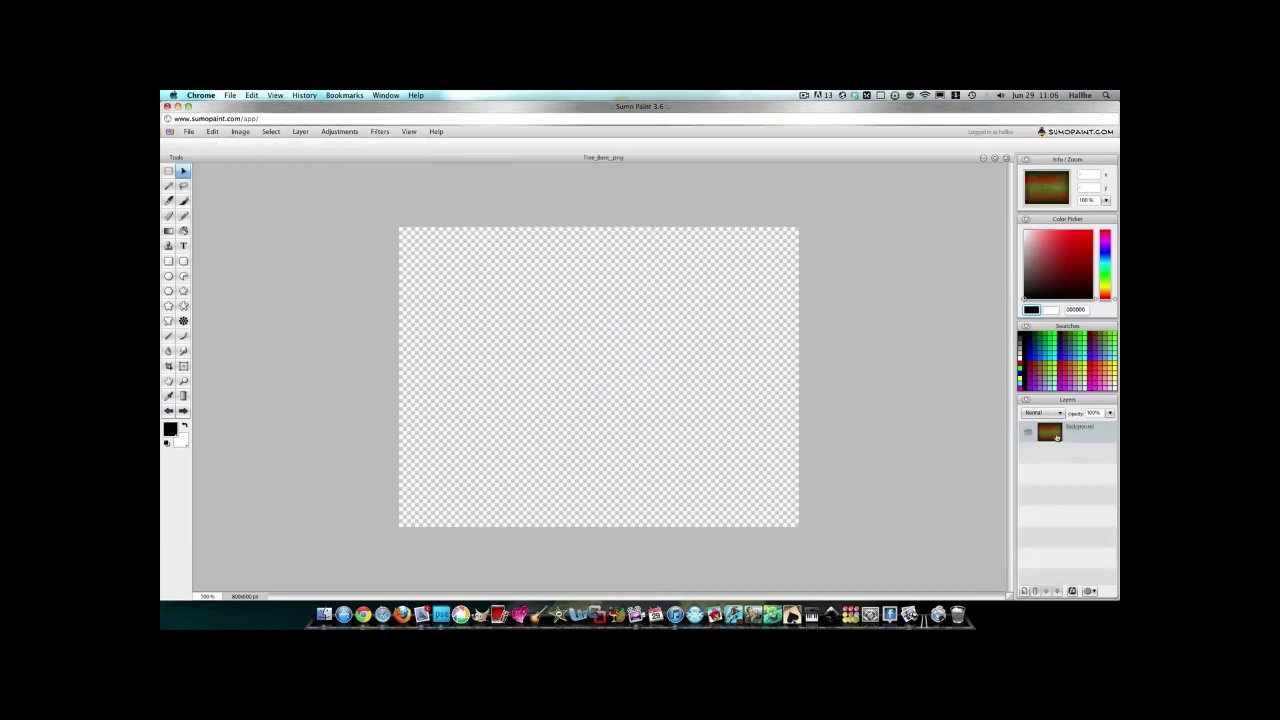
{"action": "left_click", "coordinate": [188, 132]}
{"action": "left_click", "coordinate": [222, 270]}
{"action": "left_click", "coordinate": [646, 203]}
{"action": "left_click", "coordinate": [813, 446]}
Darken the imported tree with Hue/Saturation at saturation 20 and brightness -41, and shift it slightly left.
{"action": "left_click", "coordinate": [340, 132]}
{"action": "left_click", "coordinate": [350, 201]}
{"action": "left_click_drag", "start_coordinate": [640, 388], "coordinate": [630, 389]}
{"action": "left_click_drag", "start_coordinate": [640, 366], "coordinate": [652, 371]}
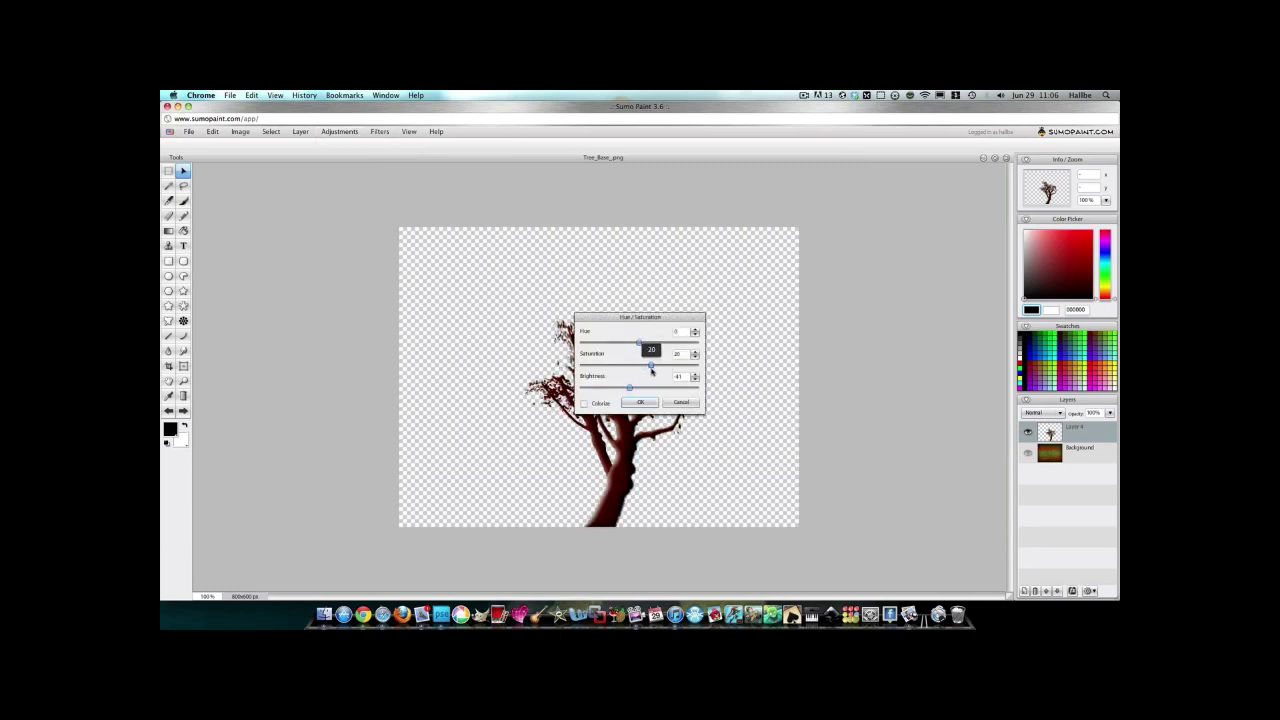
{"action": "left_click_drag", "start_coordinate": [752, 463], "coordinate": [740, 463]}
Add a new layer and choose the Tree 1 brush for painting fine branches.
{"action": "left_click", "coordinate": [1024, 591]}
{"action": "left_click", "coordinate": [184, 201]}
{"action": "left_click", "coordinate": [414, 146]}
{"action": "left_click", "coordinate": [276, 197]}
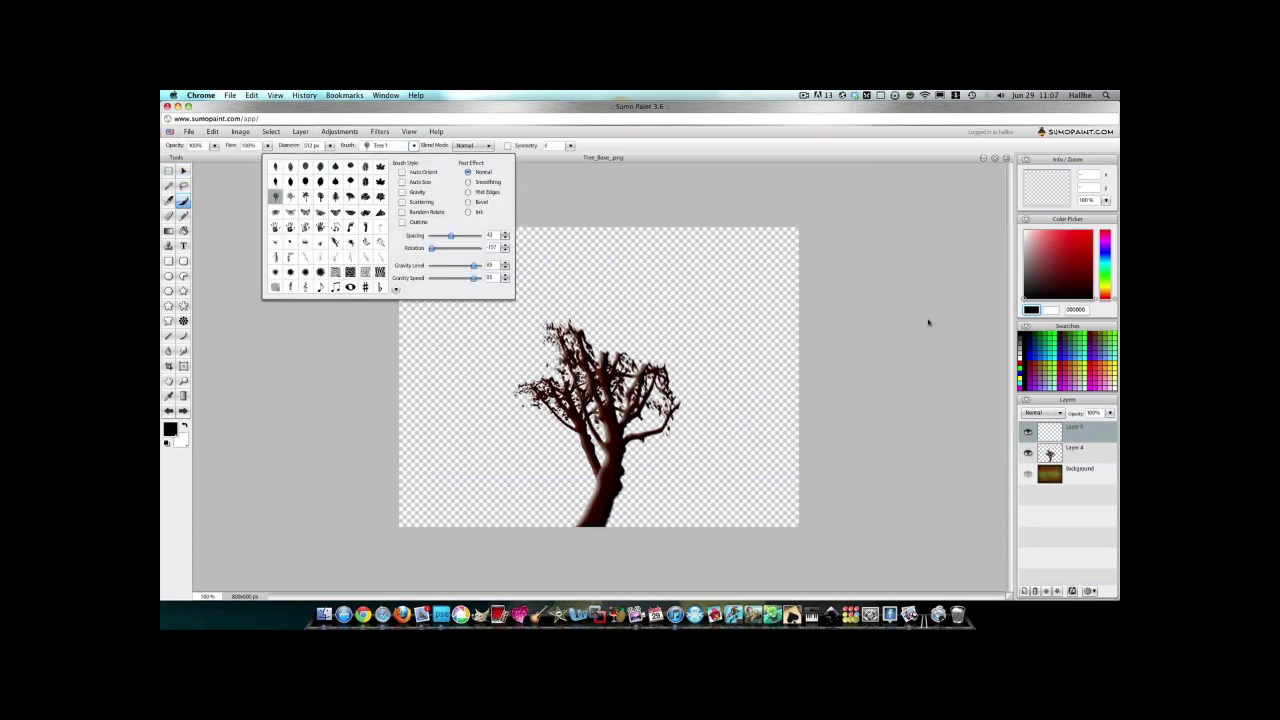
{"action": "left_click", "coordinate": [928, 320]}
Stamp rotated bare branches over the left of the tree crown and move their layer below the trunk layer.
{"action": "left_click", "coordinate": [414, 146]}
{"action": "left_click_drag", "start_coordinate": [455, 248], "coordinate": [461, 249]}
{"action": "left_click", "coordinate": [585, 383]}
{"action": "left_click", "coordinate": [545, 360]}
{"action": "left_click", "coordinate": [1057, 591]}
Stamp further branches at other rotations over the centre and right of the crown, the last at 423 px diameter.
{"action": "left_click", "coordinate": [414, 146]}
{"action": "left_click", "coordinate": [622, 358]}
{"action": "left_click", "coordinate": [414, 146]}
{"action": "left_click", "coordinate": [414, 146]}
{"action": "left_click", "coordinate": [414, 146]}
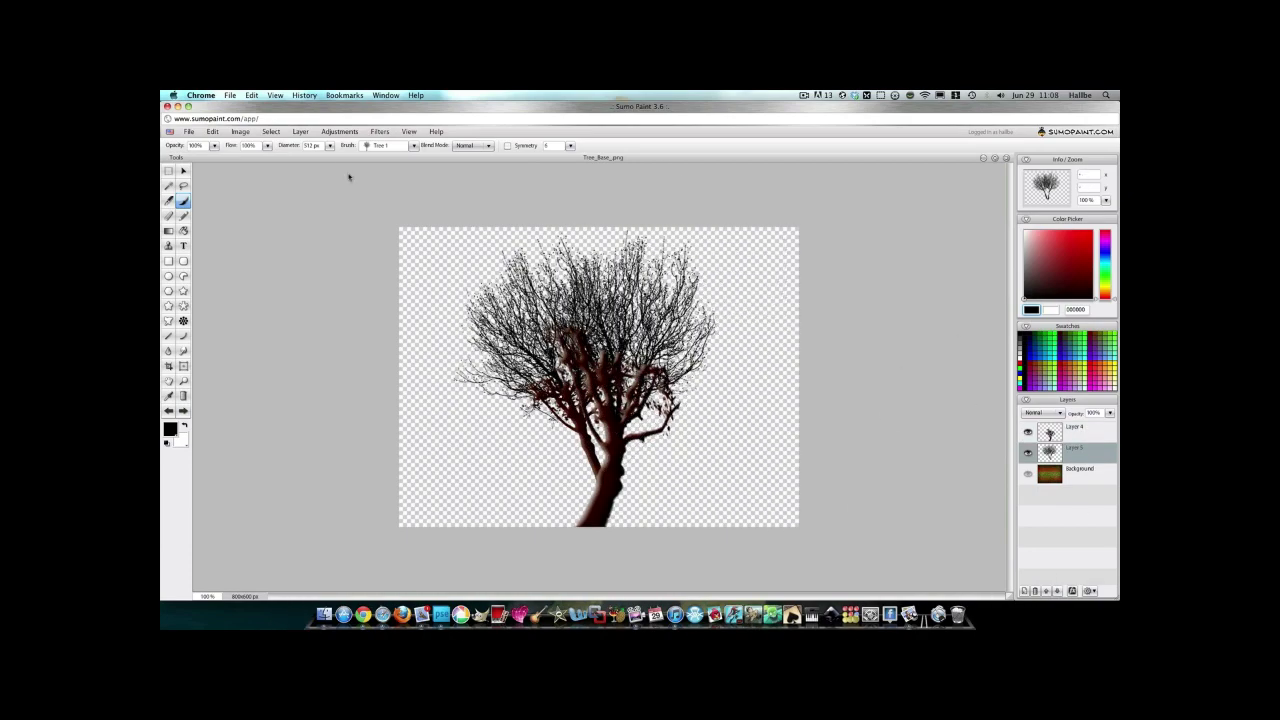
{"action": "left_click", "coordinate": [330, 146]}
{"action": "left_click_drag", "start_coordinate": [341, 157], "coordinate": [335, 157]}
{"action": "left_click", "coordinate": [690, 330]}
Raise the brightness of the branches layer with Hue/Saturation.
{"action": "left_click", "coordinate": [1078, 453]}
{"action": "left_click", "coordinate": [339, 132]}
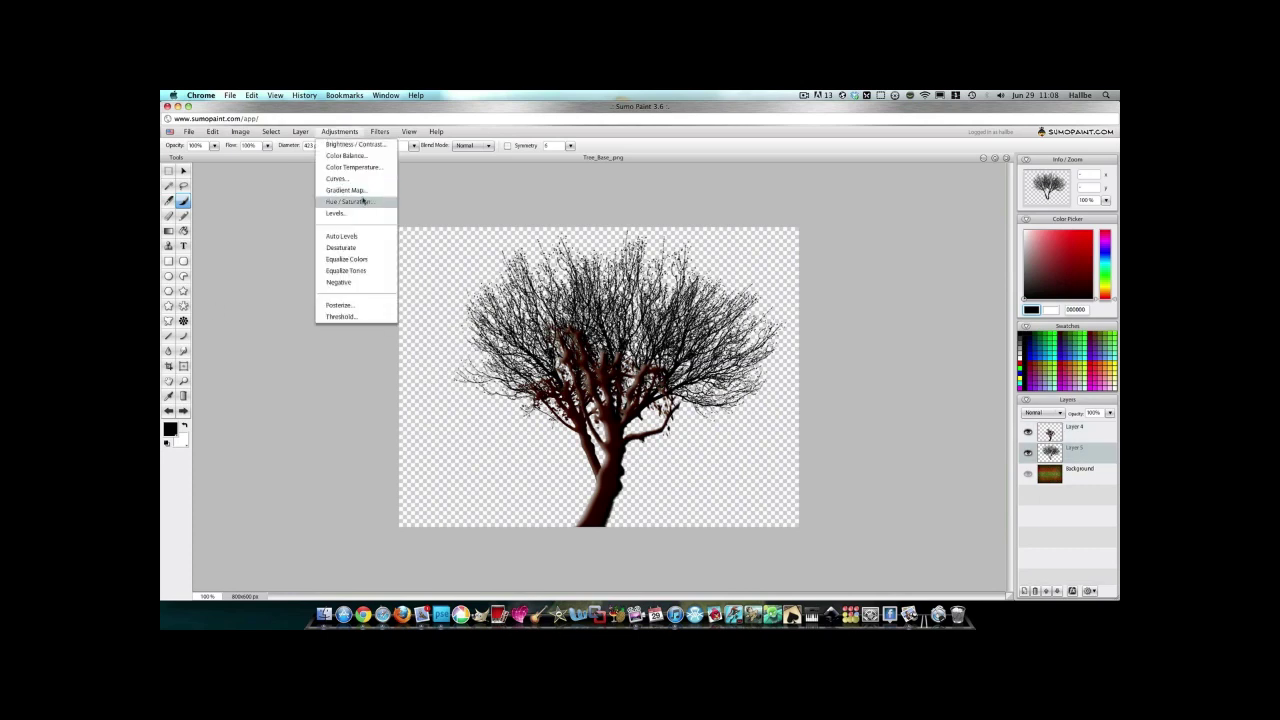
{"action": "left_click", "coordinate": [362, 202]}
{"action": "left_click_drag", "start_coordinate": [869, 366], "coordinate": [890, 368]}
{"action": "left_click", "coordinate": [870, 381]}
Colorize the branches layer dark brown with Hue/Saturation at hue -160, saturation 100 and brightness -228.
{"action": "left_click", "coordinate": [338, 131]}
{"action": "left_click", "coordinate": [360, 202]}
{"action": "left_click", "coordinate": [804, 368]}
{"action": "left_click_drag", "start_coordinate": [858, 307], "coordinate": [810, 307]}
{"action": "left_click_drag", "start_coordinate": [858, 330], "coordinate": [801, 352]}
{"action": "left_click_drag", "start_coordinate": [903, 330], "coordinate": [925, 332]}
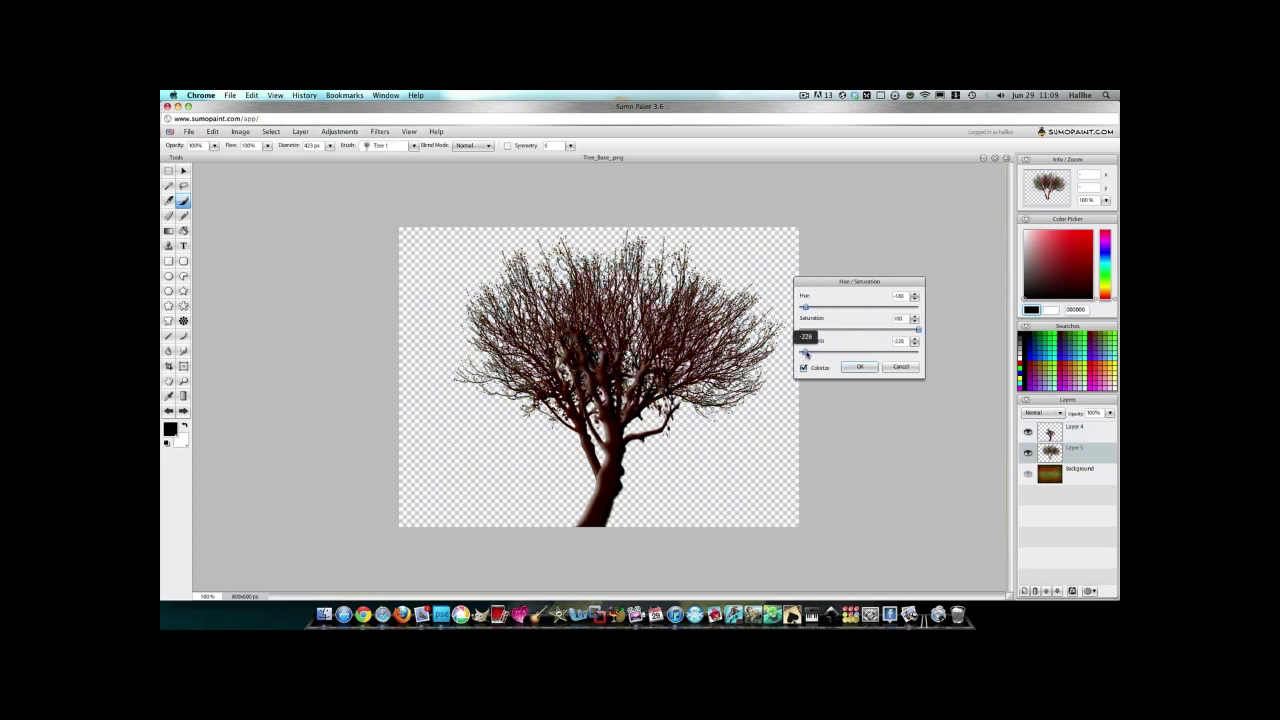
{"action": "left_click", "coordinate": [860, 367]}
Add an inner bevel layer effect to the branches layer.
{"action": "left_click", "coordinate": [1078, 453]}
{"action": "left_click", "coordinate": [301, 132]}
{"action": "left_click", "coordinate": [395, 272]}
{"action": "left_click_drag", "start_coordinate": [693, 250], "coordinate": [957, 271]}
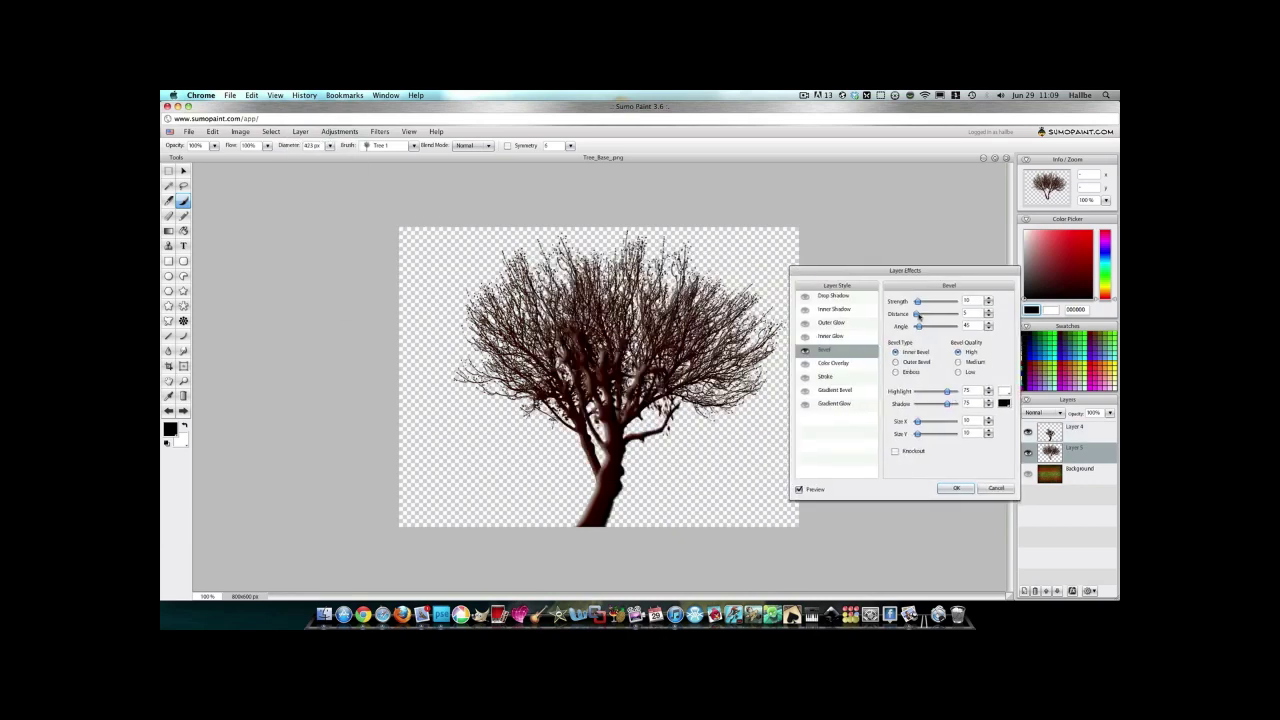
{"action": "left_click", "coordinate": [956, 488]}
Merge the trunk layer down into the branches layer and move the whole tree slightly left.
{"action": "left_click", "coordinate": [1078, 431]}
{"action": "left_click", "coordinate": [1089, 591]}
{"action": "left_click", "coordinate": [1038, 463]}
{"action": "left_click", "coordinate": [183, 171]}
{"action": "left_click_drag", "start_coordinate": [610, 400], "coordinate": [594, 404]}
Make the textured Background layer visible behind the tree and add a new layer above it.
{"action": "left_click", "coordinate": [1078, 453]}
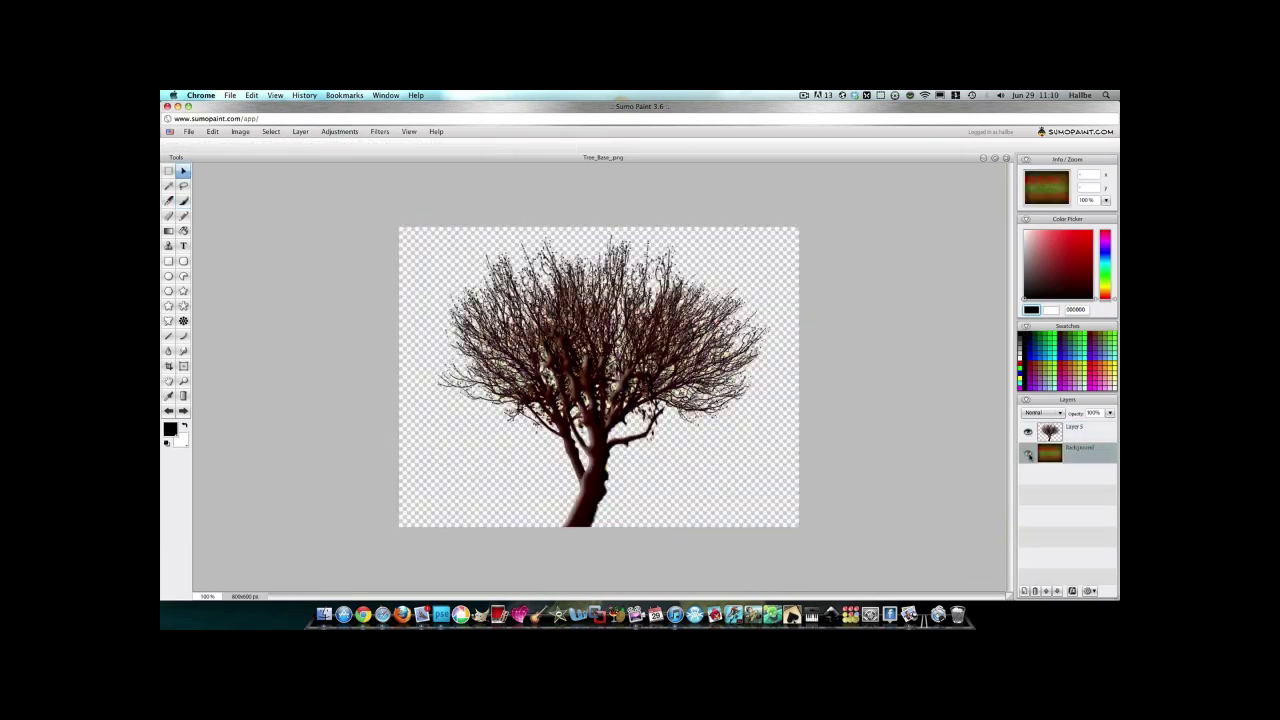
{"action": "left_click", "coordinate": [1028, 453]}
{"action": "left_click", "coordinate": [1024, 591]}
Undo the layer merge, bevel, recolouring and the most recent branch stamps.
{"action": "key", "text": "super+z"}
{"action": "key", "text": "super+z"}
{"action": "key", "text": "super+z"}
{"action": "key", "text": "super+z"}
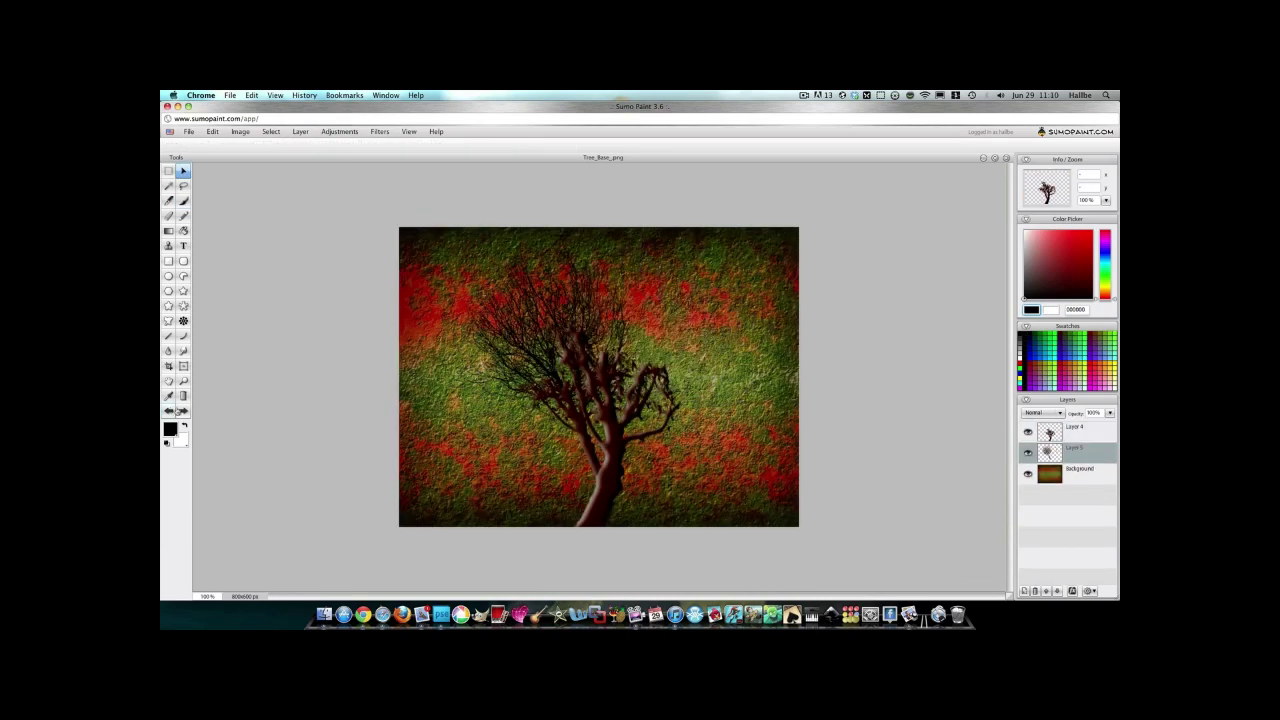
Apply an inner bevel with a tan highlight and black shadow to the trunk layer.
{"action": "left_click", "coordinate": [1078, 431]}
{"action": "left_click", "coordinate": [301, 132]}
{"action": "left_click", "coordinate": [395, 272]}
{"action": "left_click_drag", "start_coordinate": [640, 251], "coordinate": [886, 243]}
{"action": "mouse_move", "coordinate": [900, 298]}
{"action": "left_mouse_down"}
{"action": "mouse_move", "coordinate": [940, 298]}
{"action": "mouse_move", "coordinate": [903, 286]}
{"action": "left_mouse_up"}
{"action": "left_click", "coordinate": [986, 363]}
{"action": "left_click", "coordinate": [911, 440]}
{"action": "left_click", "coordinate": [831, 446]}
{"action": "left_click", "coordinate": [934, 483]}
{"action": "left_click", "coordinate": [934, 490]}
{"action": "left_click", "coordinate": [968, 509]}
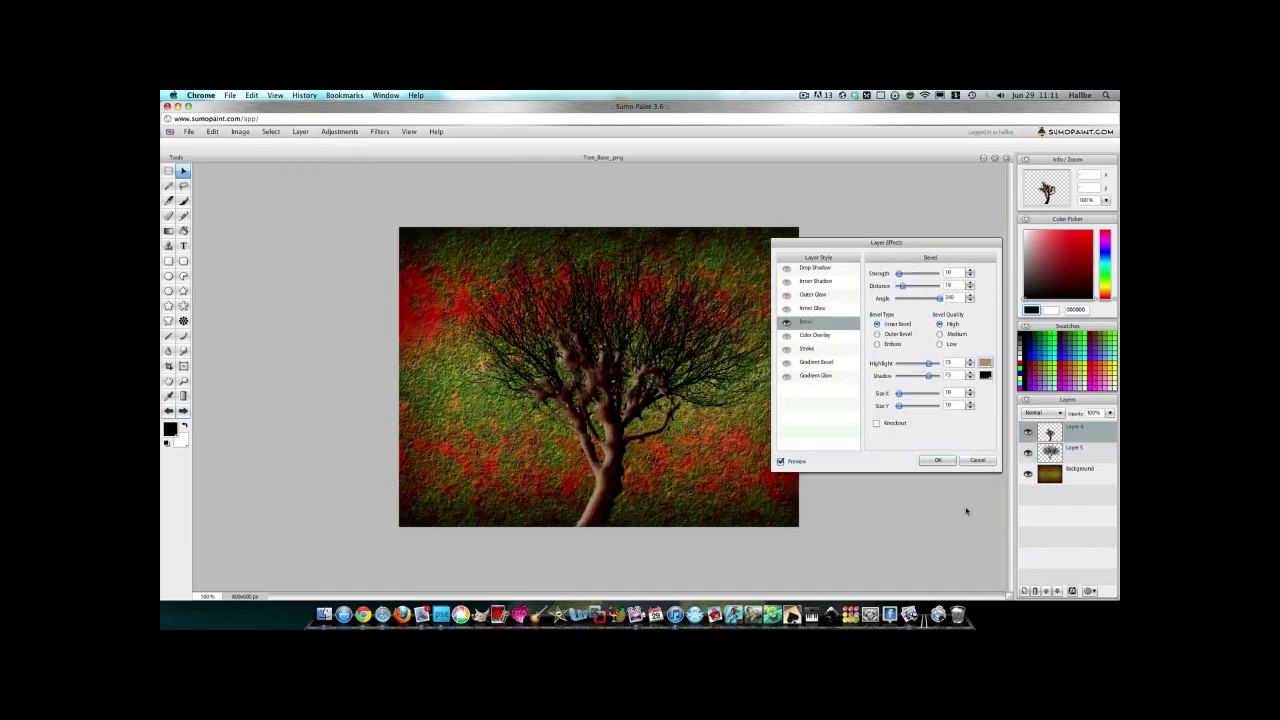
{"action": "left_click", "coordinate": [938, 462]}
Try reordering the tree layers, undo that and the trunk bevel, redo the branches, and select the branches layer beneath the trunk.
{"action": "left_click_drag", "start_coordinate": [1053, 453], "coordinate": [1054, 433]}
{"action": "left_click_drag", "start_coordinate": [1055, 453], "coordinate": [1055, 439]}
{"action": "left_click", "coordinate": [168, 411]}
{"action": "left_click", "coordinate": [168, 411]}
{"action": "left_click", "coordinate": [168, 411]}
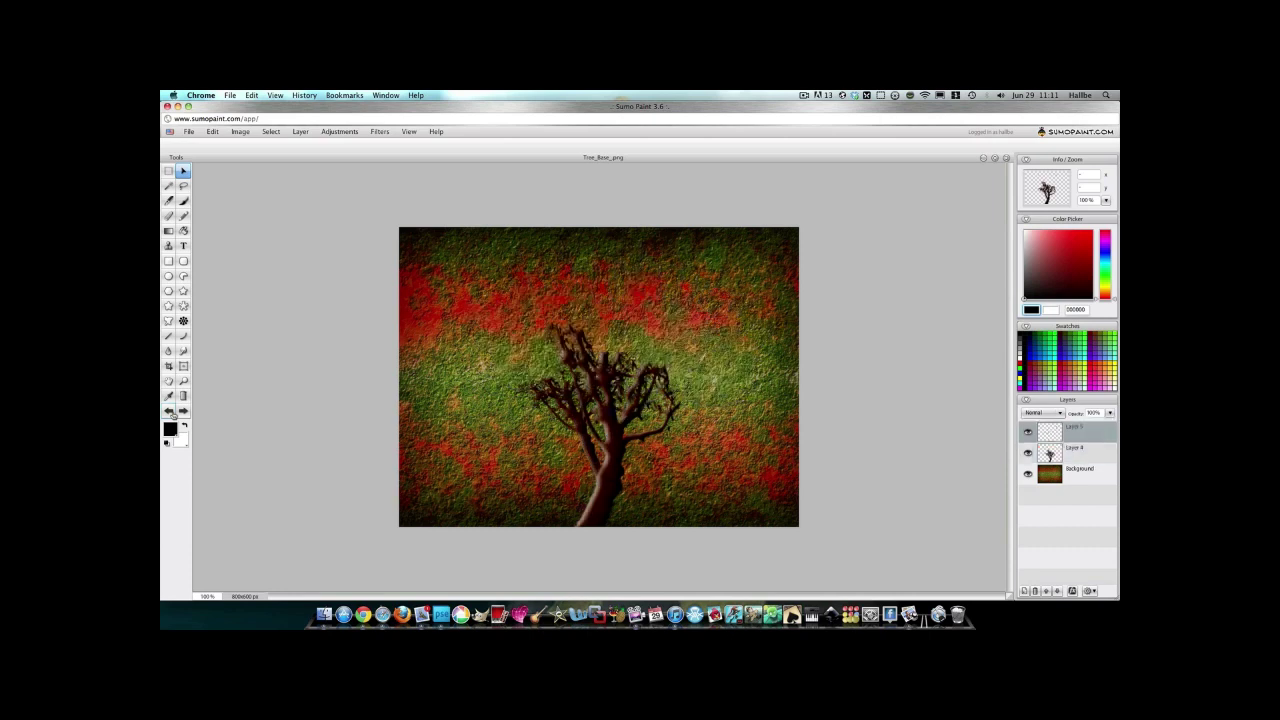
{"action": "left_click", "coordinate": [183, 412]}
{"action": "left_click", "coordinate": [183, 412]}
{"action": "left_click", "coordinate": [1075, 453]}
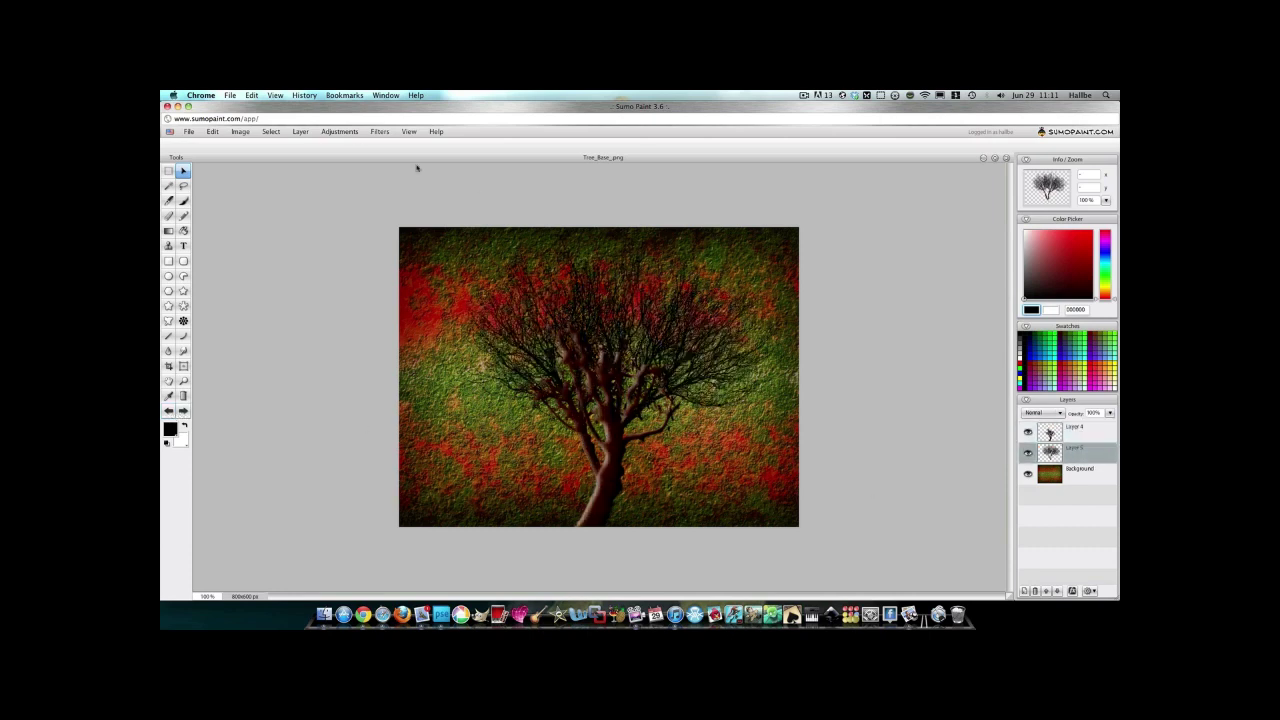
Brighten the branches layer with Hue/Saturation and colorize it with hue -146, saturation 97 and brightness -220.
{"action": "left_click", "coordinate": [340, 132]}
{"action": "left_click", "coordinate": [350, 178]}
{"action": "left_click_drag", "start_coordinate": [639, 387], "coordinate": [663, 387]}
{"action": "left_click", "coordinate": [645, 403]}
{"action": "left_click", "coordinate": [340, 132]}
{"action": "left_click", "coordinate": [350, 178]}
{"action": "left_click", "coordinate": [585, 403]}
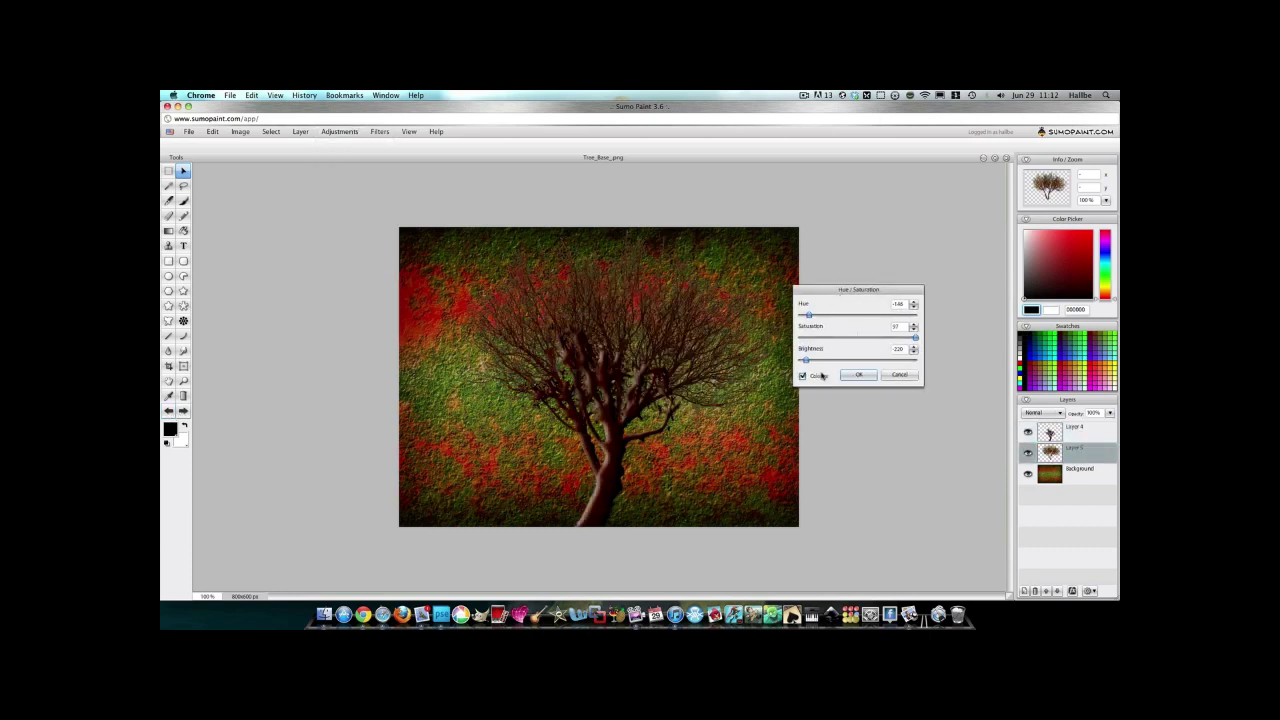
{"action": "left_click", "coordinate": [855, 373]}
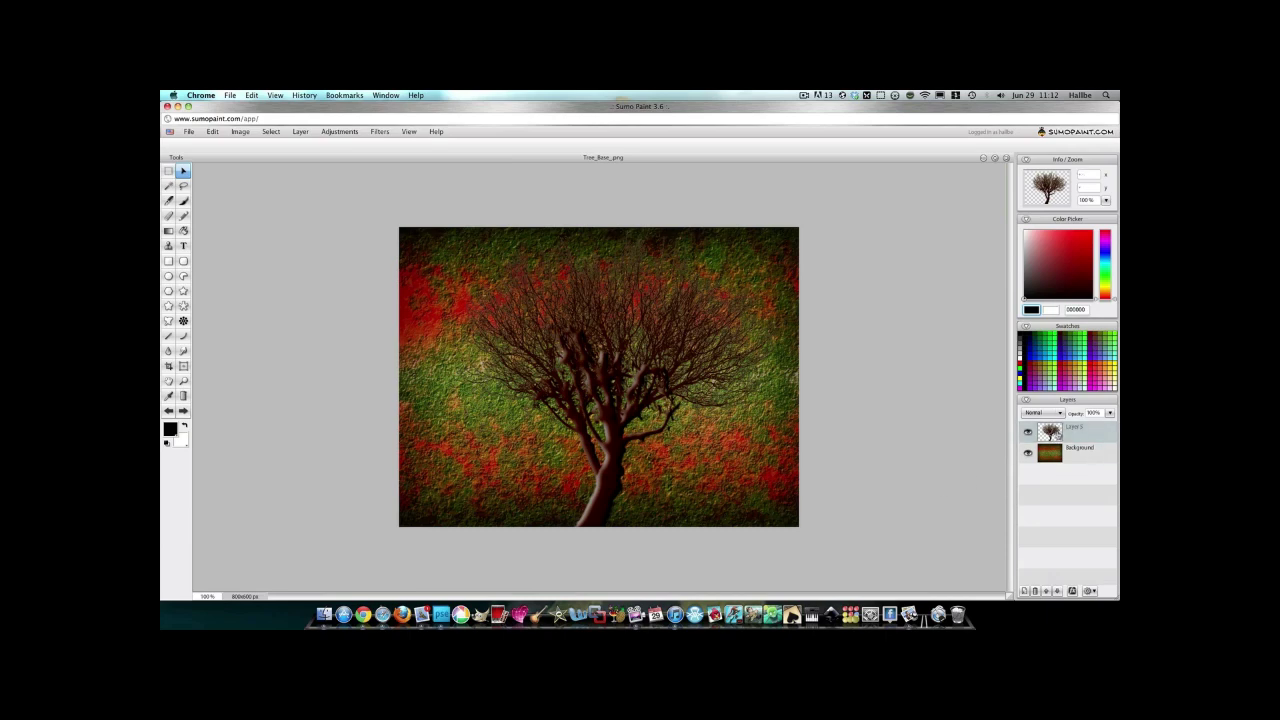
Duplicate the merged tree layer and darken the copy with Hue/Saturation at brightness -92.
{"action": "right_click", "coordinate": [1057, 434]}
{"action": "left_click", "coordinate": [1040, 450]}
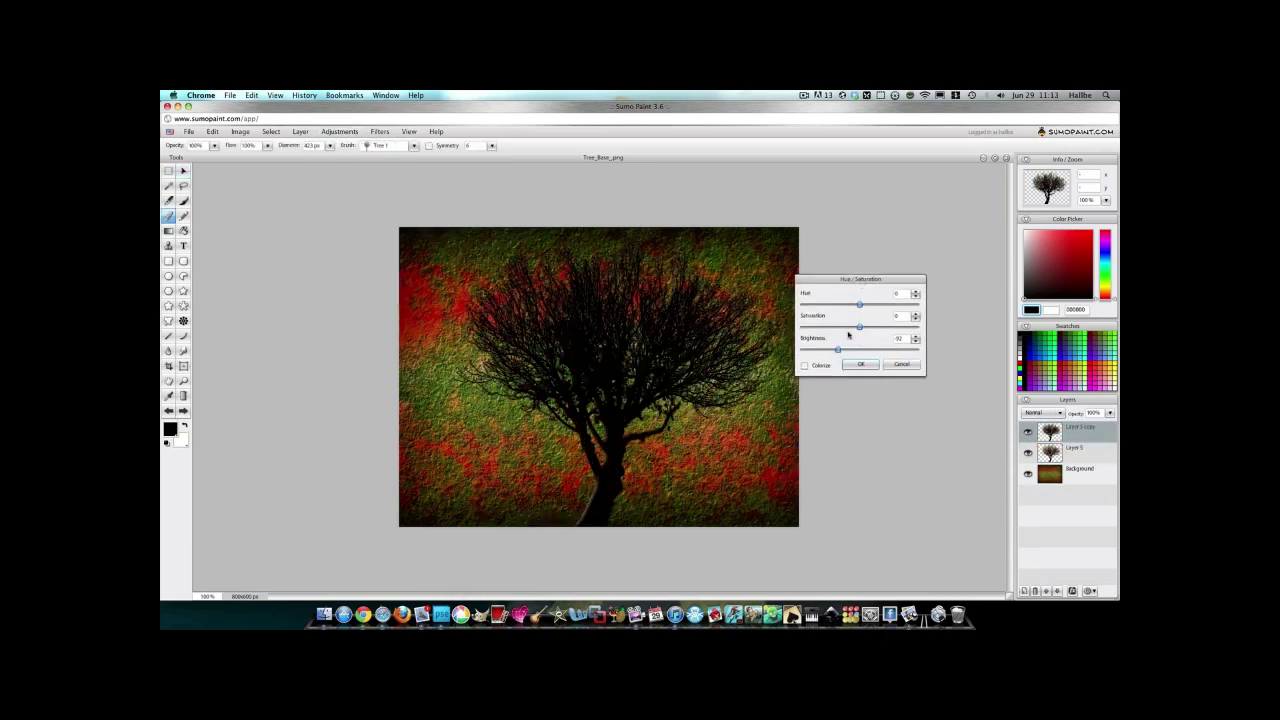
{"action": "left_click", "coordinate": [861, 364]}
Try the Lighten blend mode on the darkened tree copy and settle on a darker blend.
{"action": "left_click", "coordinate": [1043, 413]}
{"action": "left_click", "coordinate": [1038, 497]}
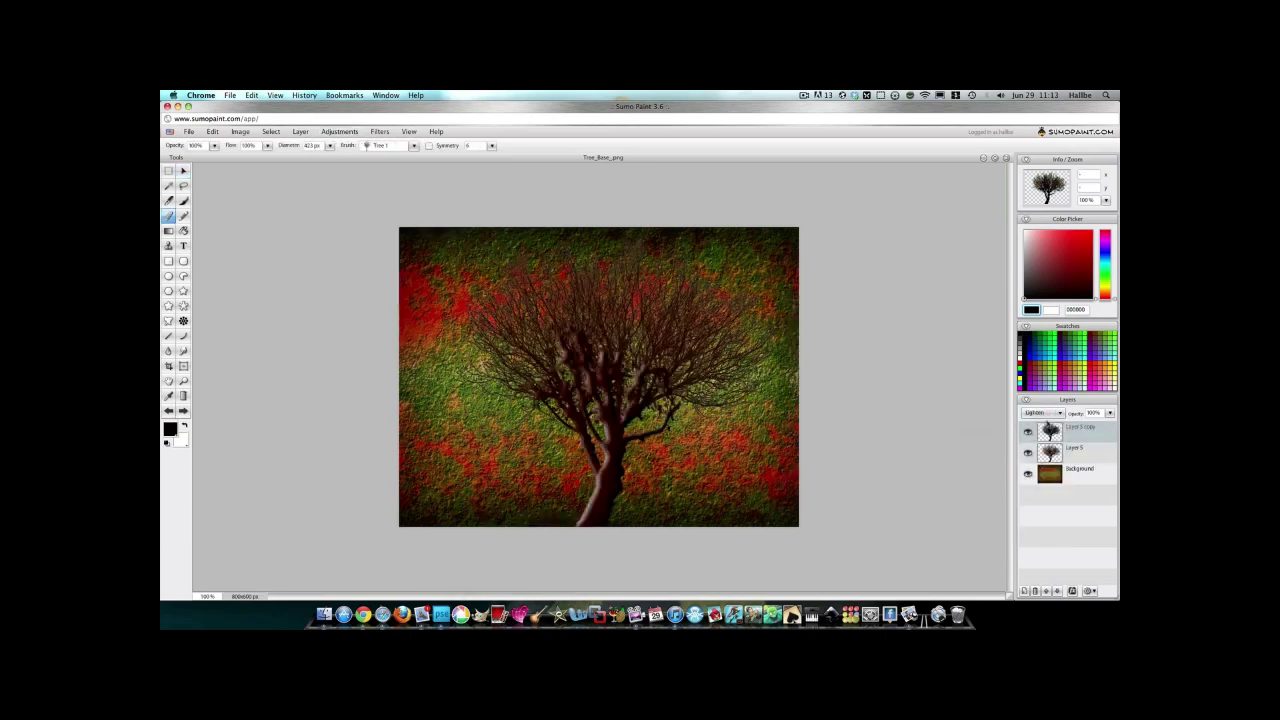
{"action": "left_click", "coordinate": [1043, 413]}
{"action": "left_click", "coordinate": [1034, 509]}
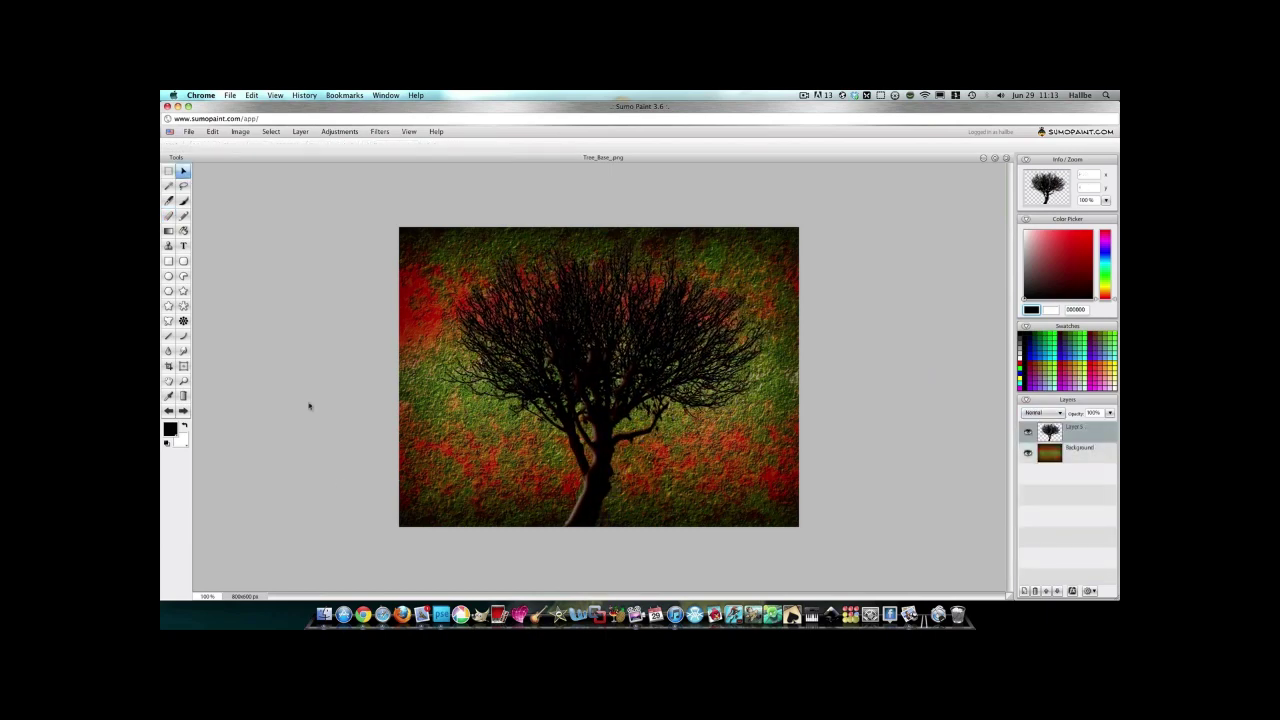
Dodge bright highlights along the left edge of the trunk at 49% strength and undo the last stray edit.
{"action": "left_click", "coordinate": [168, 351]}
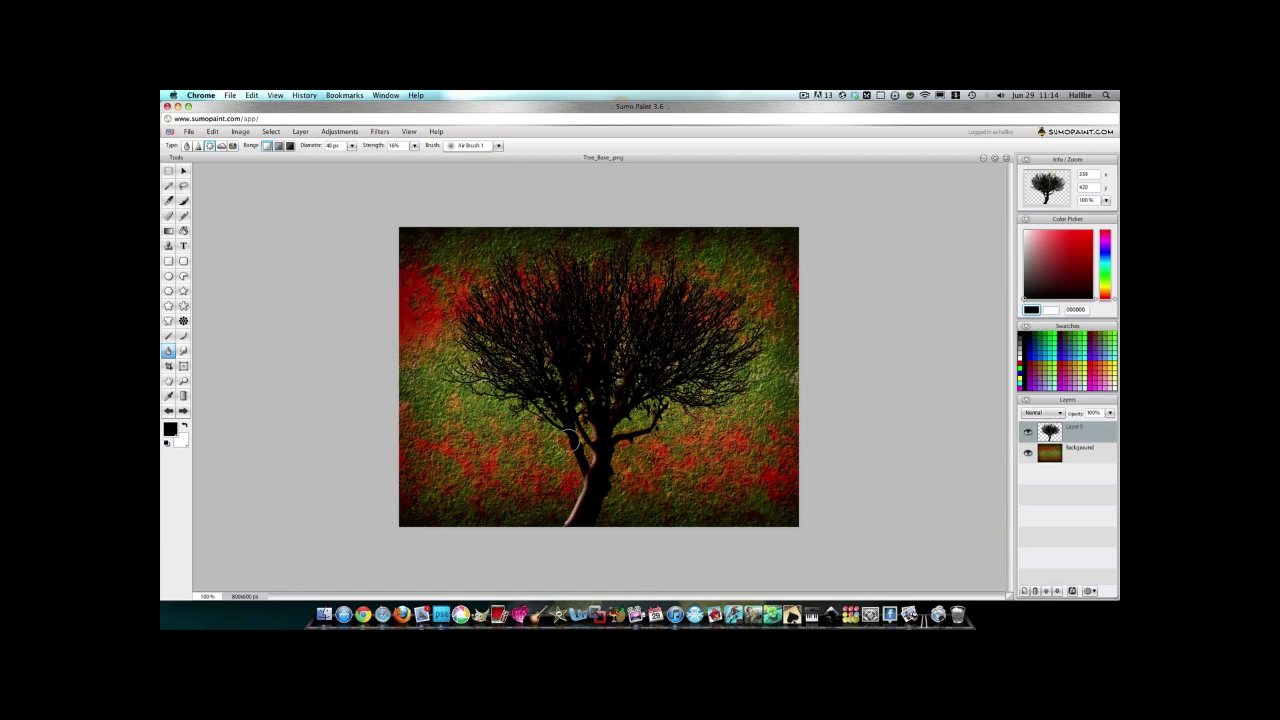
{"action": "left_click", "coordinate": [414, 146]}
{"action": "left_click_drag", "start_coordinate": [388, 158], "coordinate": [405, 158]}
{"action": "left_click_drag", "start_coordinate": [595, 458], "coordinate": [568, 522]}
{"action": "left_click", "coordinate": [1080, 452]}
{"action": "left_click", "coordinate": [169, 411]}
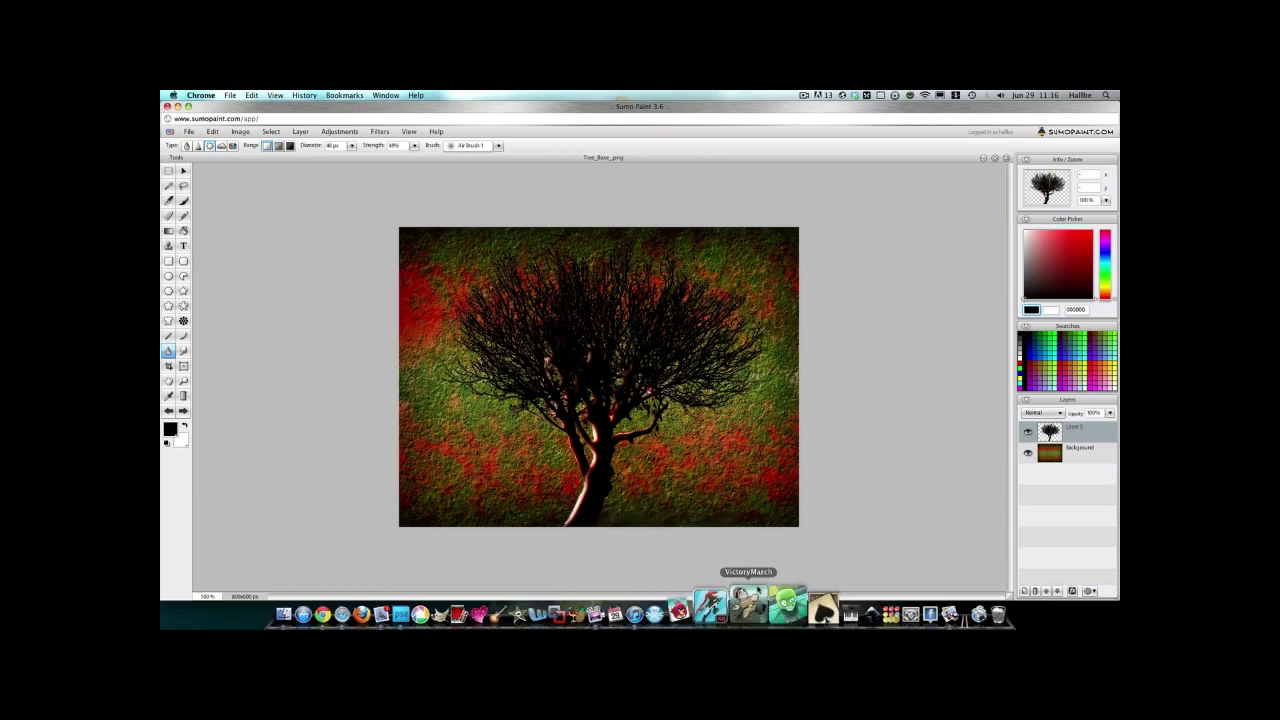
Add a new layer and stamp a large soft white airbrush disc over the area left of the trunk.
{"action": "left_click", "coordinate": [1024, 591]}
{"action": "key", "text": "b"}
{"action": "left_click", "coordinate": [414, 146]}
{"action": "left_click", "coordinate": [290, 200]}
{"action": "key", "text": "x"}
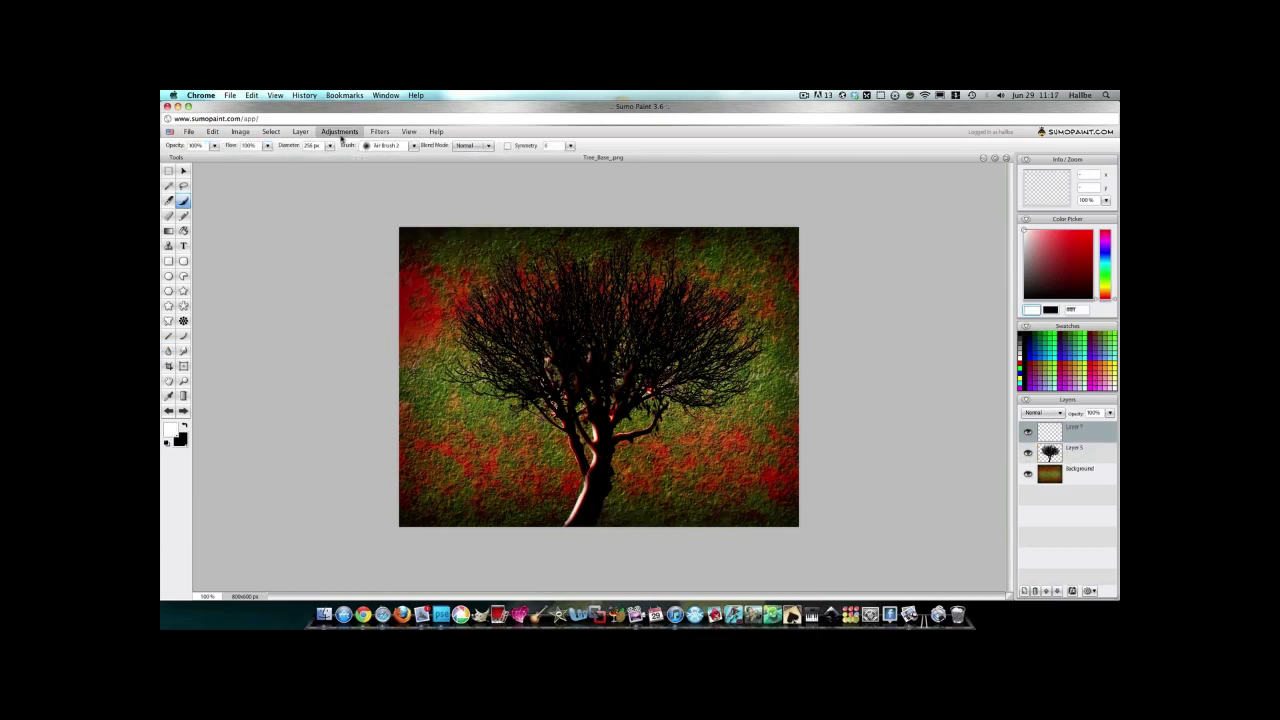
{"action": "left_click", "coordinate": [414, 146]}
{"action": "left_click", "coordinate": [290, 198]}
{"action": "left_click", "coordinate": [535, 411]}
{"action": "left_click", "coordinate": [535, 411]}
{"action": "left_click", "coordinate": [535, 411]}
{"action": "key", "text": "v"}
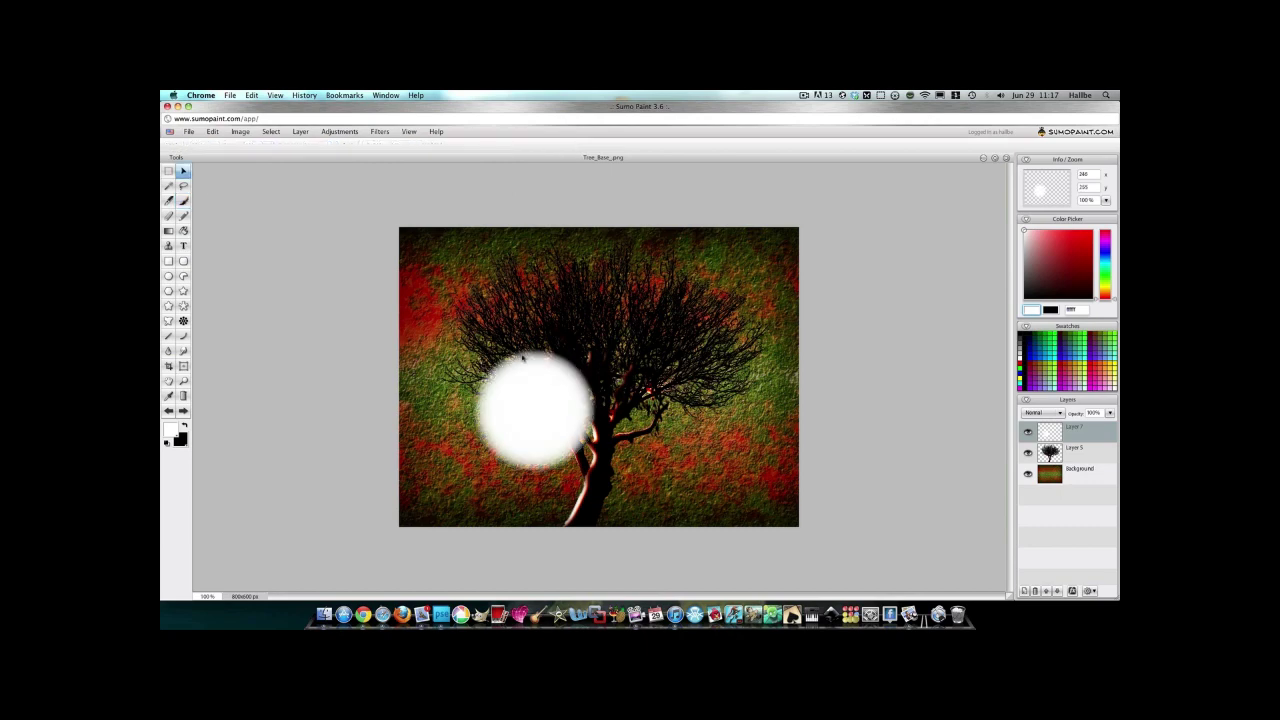
Enlarge the white disc and add an outer glow and a pale yellow inner glow with Size X 100.
{"action": "key", "text": "f"}
{"action": "left_click_drag", "start_coordinate": [596, 349], "coordinate": [615, 330]}
{"action": "left_click", "coordinate": [300, 132]}
{"action": "left_click", "coordinate": [321, 191]}
{"action": "left_click", "coordinate": [567, 304]}
{"action": "left_click_drag", "start_coordinate": [654, 396], "coordinate": [709, 397]}
{"action": "left_click", "coordinate": [567, 317]}
{"action": "left_click_drag", "start_coordinate": [640, 251], "coordinate": [870, 231]}
{"action": "left_click_drag", "start_coordinate": [884, 364], "coordinate": [996, 370]}
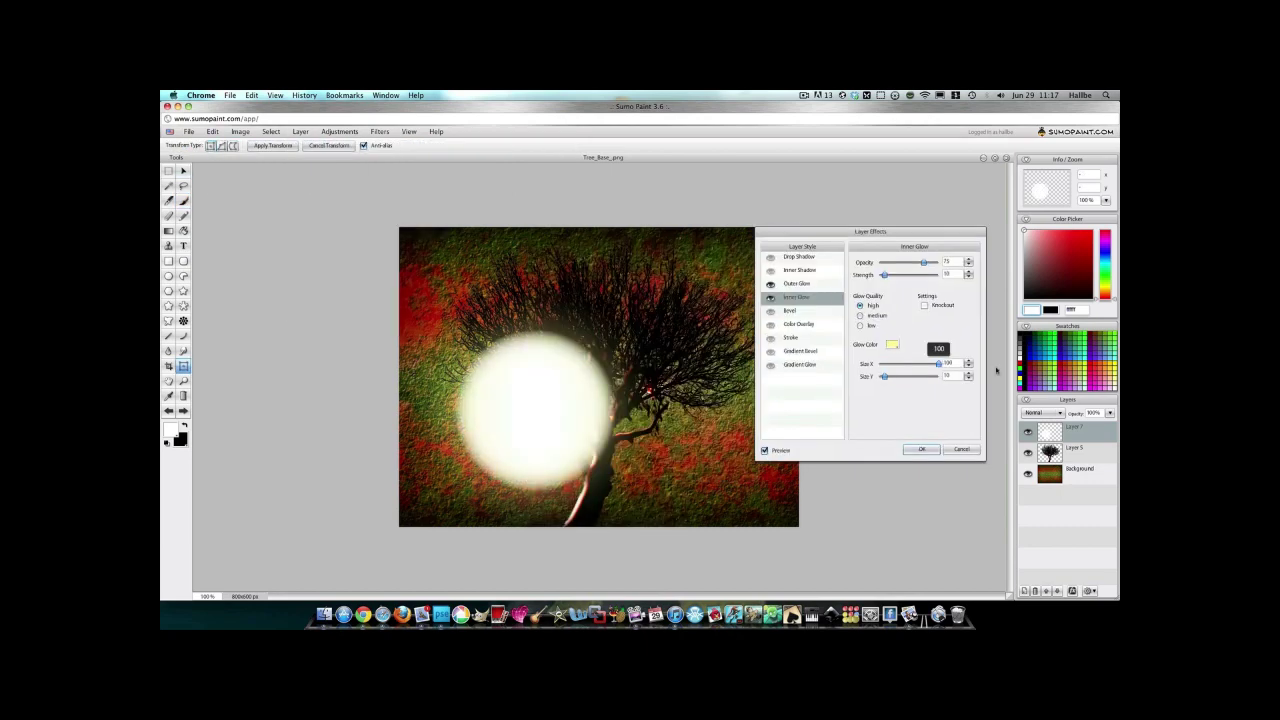
{"action": "left_click", "coordinate": [921, 449]}
Move the glowing disc layer beneath the tree layer and soften it with a Gaussian Blur.
{"action": "left_click", "coordinate": [1057, 591]}
{"action": "left_click", "coordinate": [380, 132]}
{"action": "left_click", "coordinate": [455, 168]}
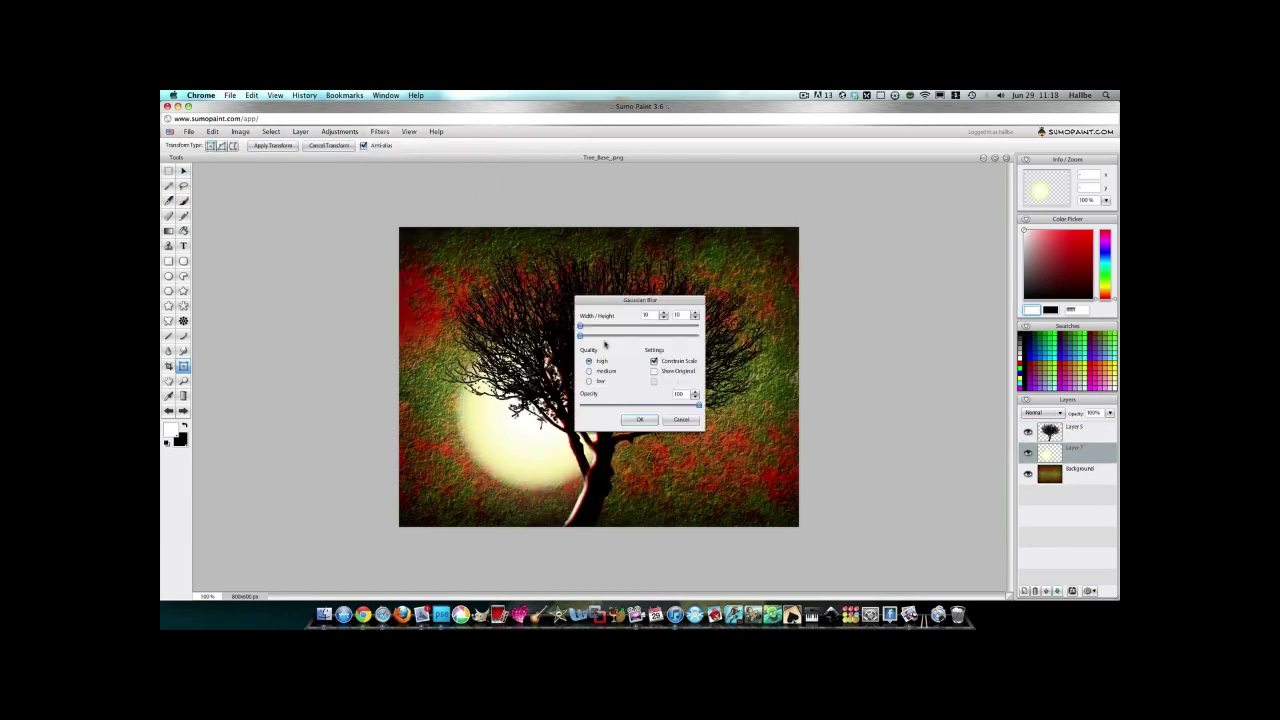
{"action": "left_click", "coordinate": [639, 420]}
Set the glowing disc layer to Overlay blending and duplicate it.
{"action": "left_click", "coordinate": [1043, 413]}
{"action": "left_click", "coordinate": [1040, 477]}
{"action": "left_click", "coordinate": [1090, 591]}
{"action": "left_click", "coordinate": [1030, 466]}
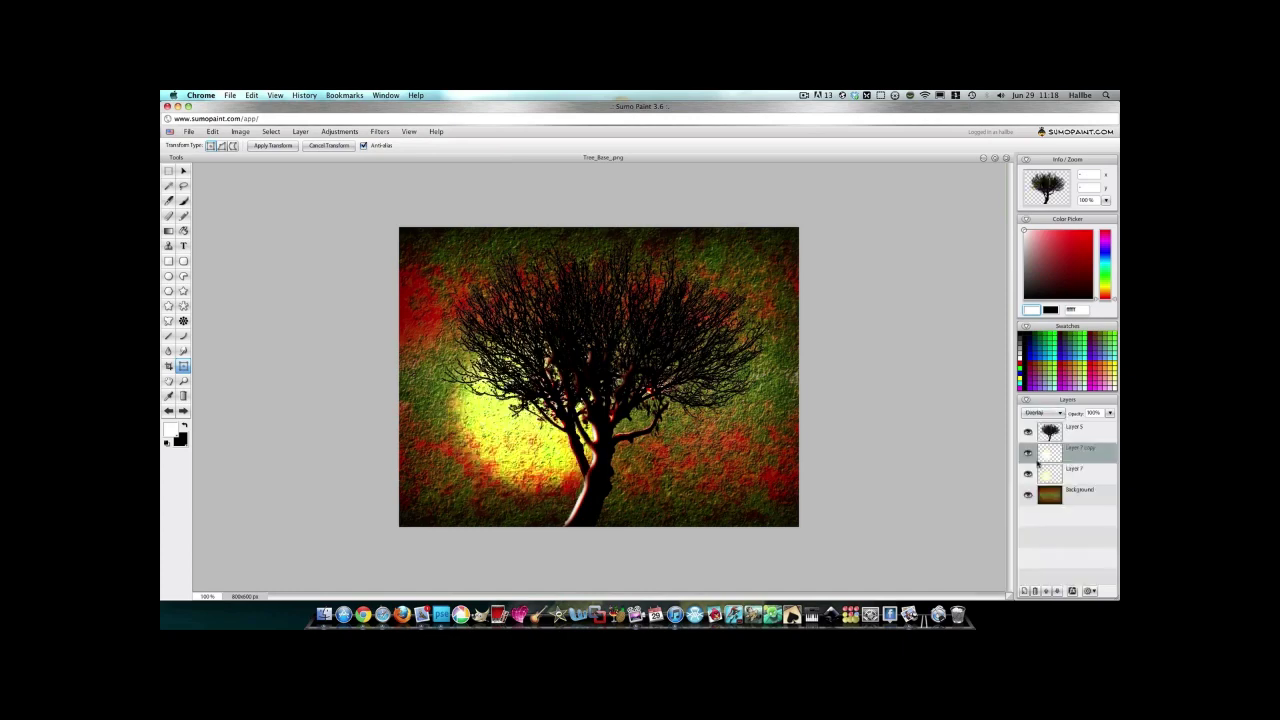
Lower the disc copy's opacity, compare blend modes, set it to Linear Dodge, and duplicate that layer.
{"action": "left_click", "coordinate": [1043, 413]}
{"action": "left_click", "coordinate": [1054, 425]}
{"action": "left_click", "coordinate": [1110, 413]}
{"action": "left_click_drag", "start_coordinate": [1109, 426], "coordinate": [1087, 430]}
{"action": "left_click", "coordinate": [1040, 412]}
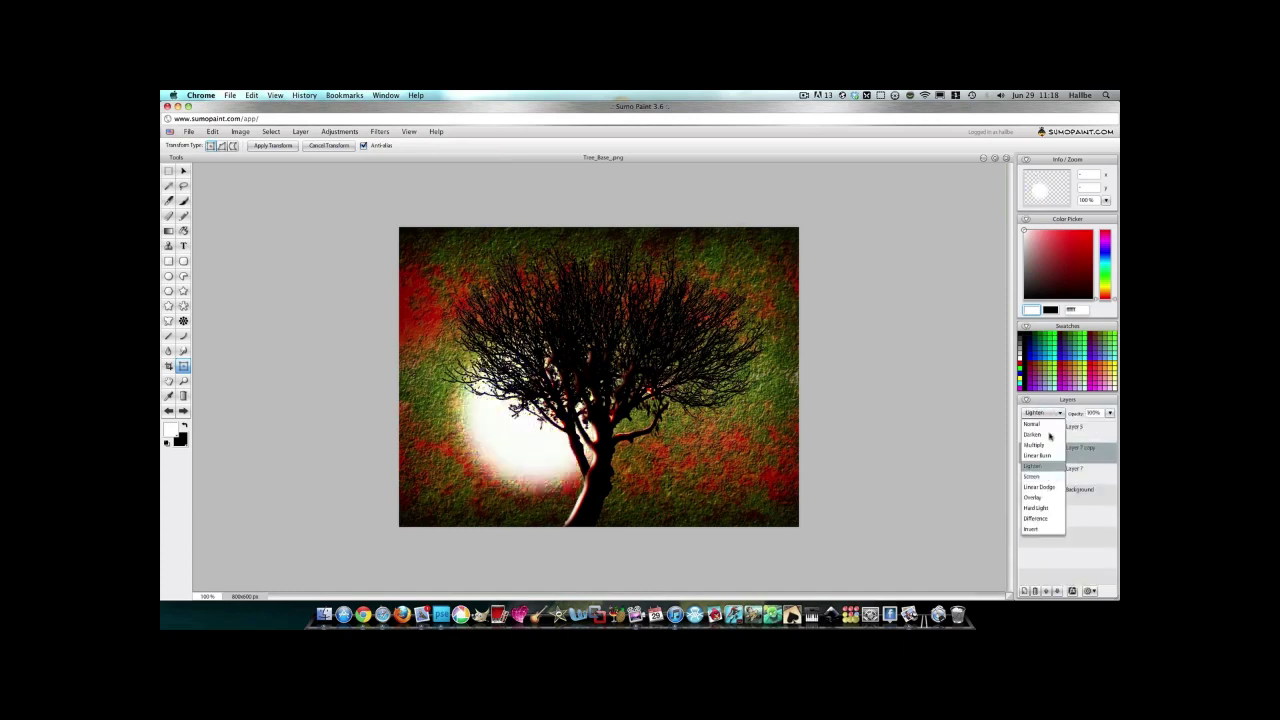
{"action": "left_click", "coordinate": [1040, 471]}
{"action": "left_click", "coordinate": [1028, 453]}
{"action": "left_click", "coordinate": [1028, 453]}
{"action": "key", "text": "ctrl+j"}
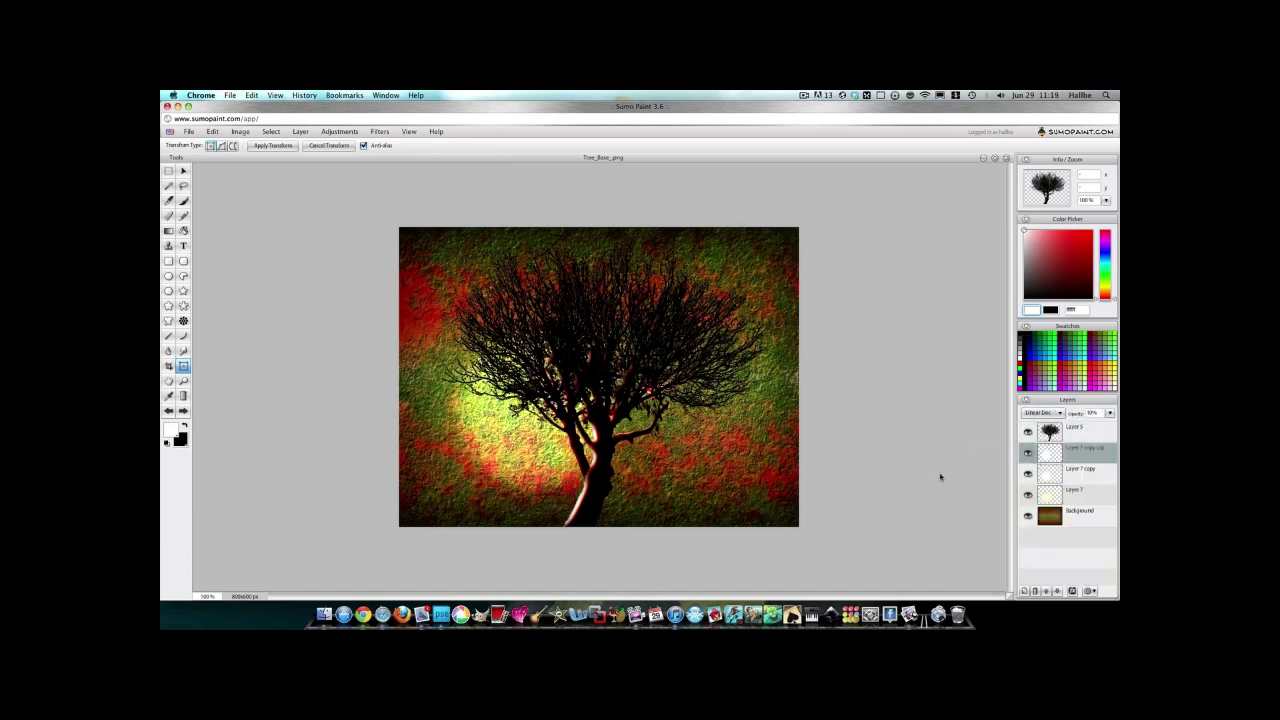
Adjust the Background layer's colours to weaken the reds and shift the texture toward green.
{"action": "left_click", "coordinate": [1051, 523]}
{"action": "left_click", "coordinate": [340, 132]}
{"action": "left_click", "coordinate": [357, 203]}
{"action": "left_click_drag", "start_coordinate": [640, 315], "coordinate": [921, 291]}
{"action": "left_click_drag", "start_coordinate": [921, 339], "coordinate": [899, 340]}
{"action": "left_click_drag", "start_coordinate": [921, 362], "coordinate": [923, 365]}
{"action": "left_click", "coordinate": [922, 377]}
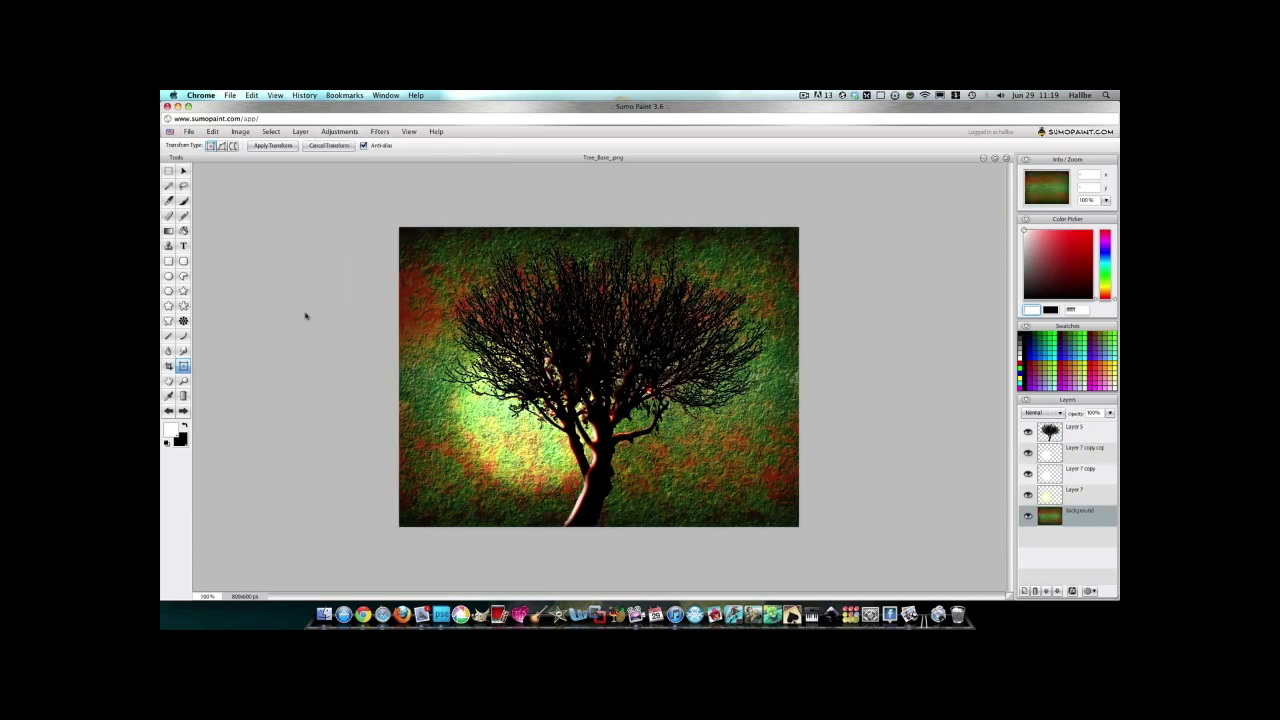
Apply a Bumpmap filter to the Background layer with its light moved toward the lower left.
{"action": "left_click", "coordinate": [379, 131]}
{"action": "mouse_move", "coordinate": [423, 251]}
{"action": "left_click", "coordinate": [462, 250]}
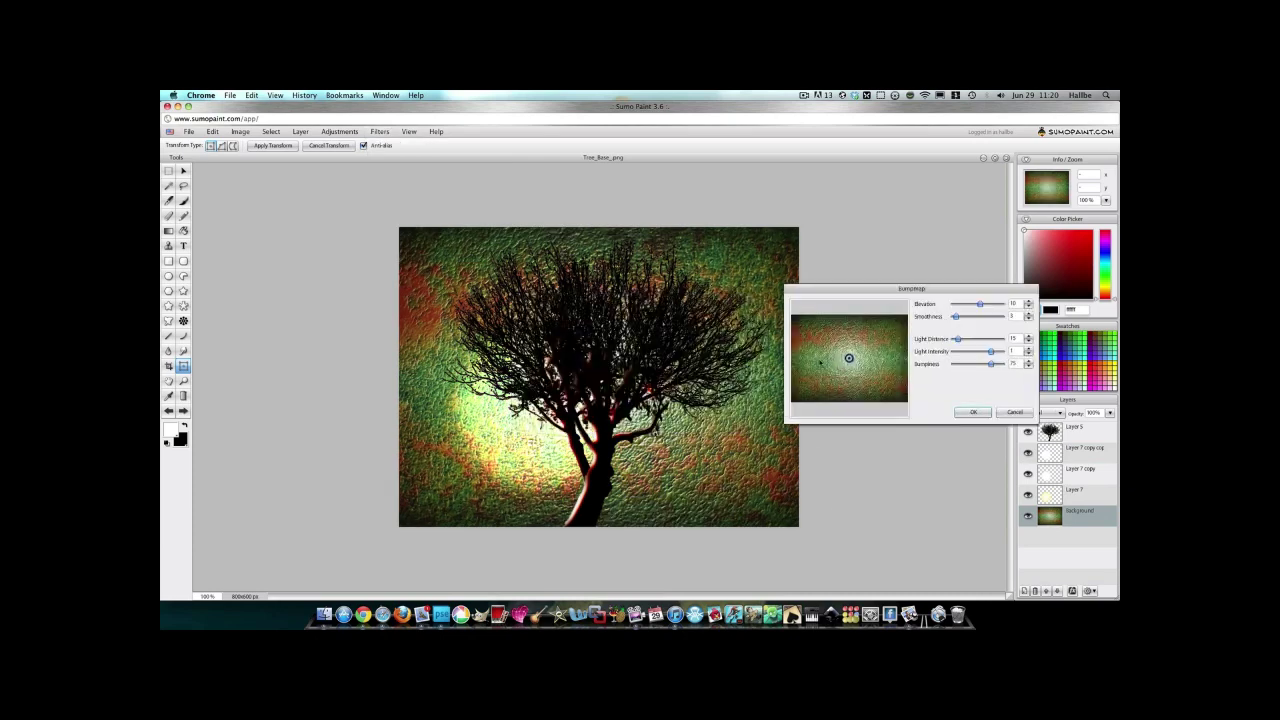
{"action": "left_click_drag", "start_coordinate": [848, 360], "coordinate": [832, 371]}
{"action": "left_click", "coordinate": [973, 412]}
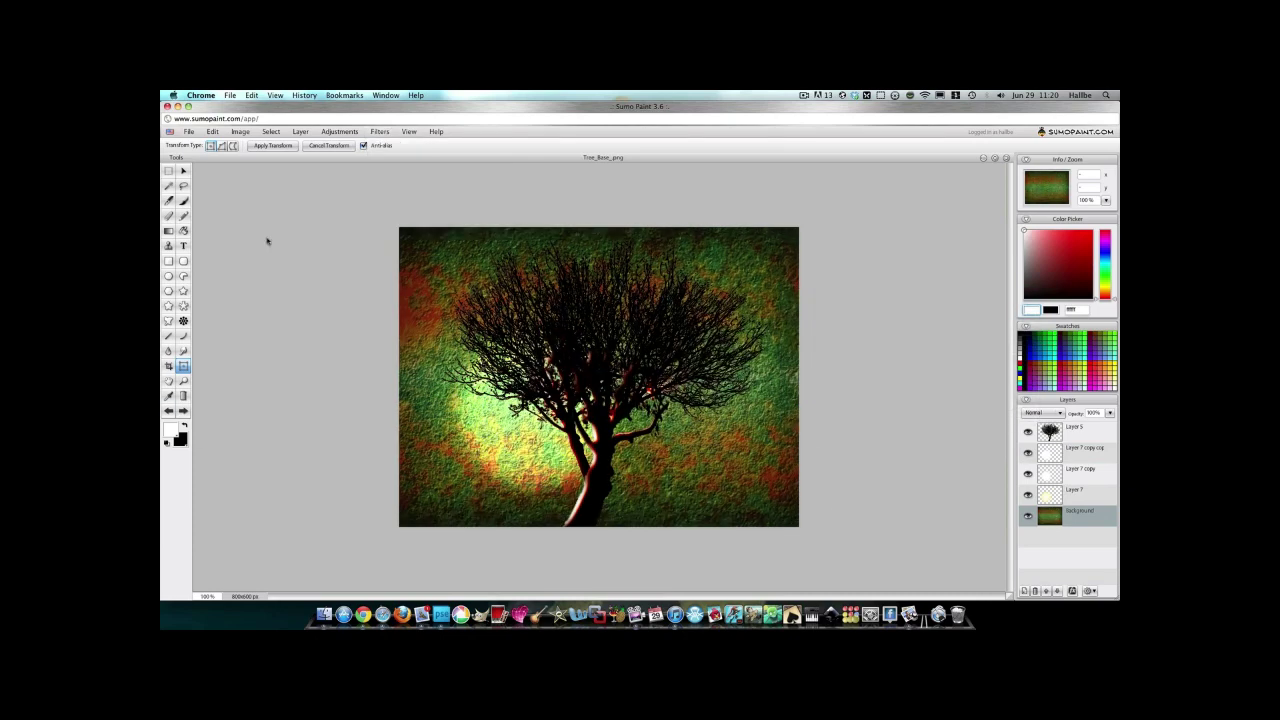
Save the artwork to the computer under the name Oldtree.
{"action": "left_click", "coordinate": [188, 131]}
{"action": "left_click", "coordinate": [210, 213]}
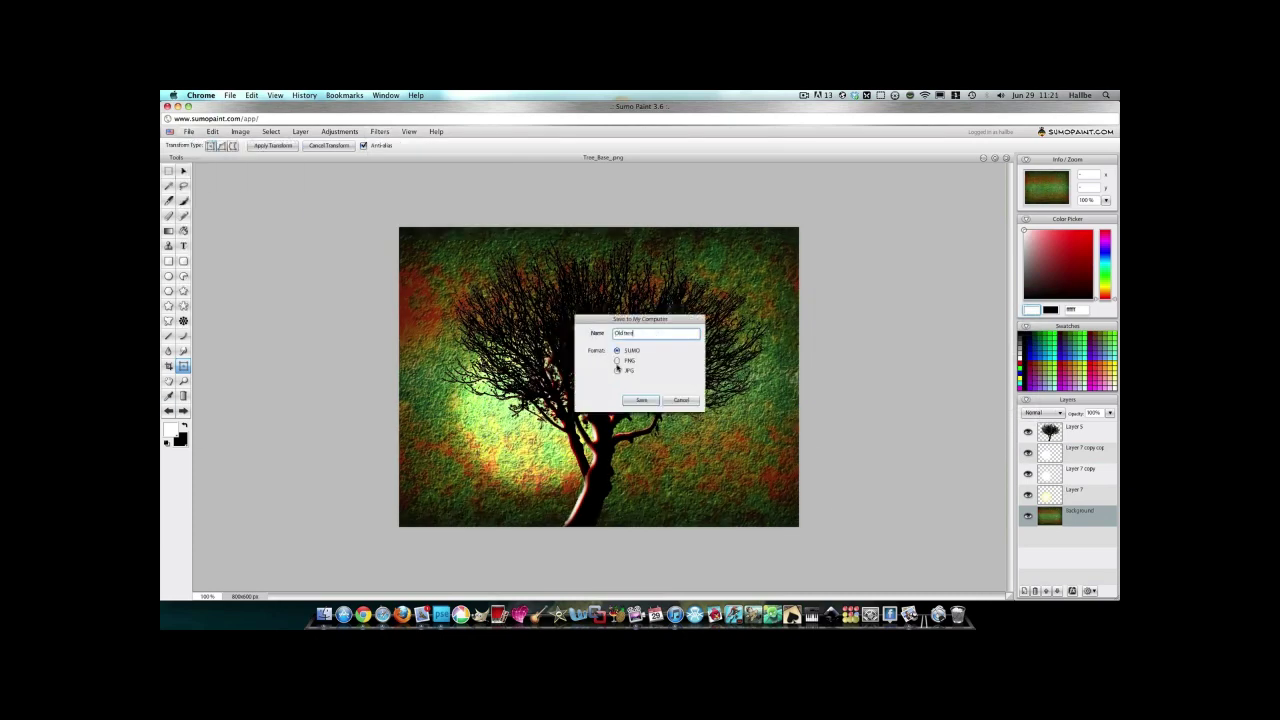
{"action": "type", "text": "Old tree"}
{"action": "left_click", "coordinate": [641, 400]}
{"action": "left_click", "coordinate": [717, 274]}
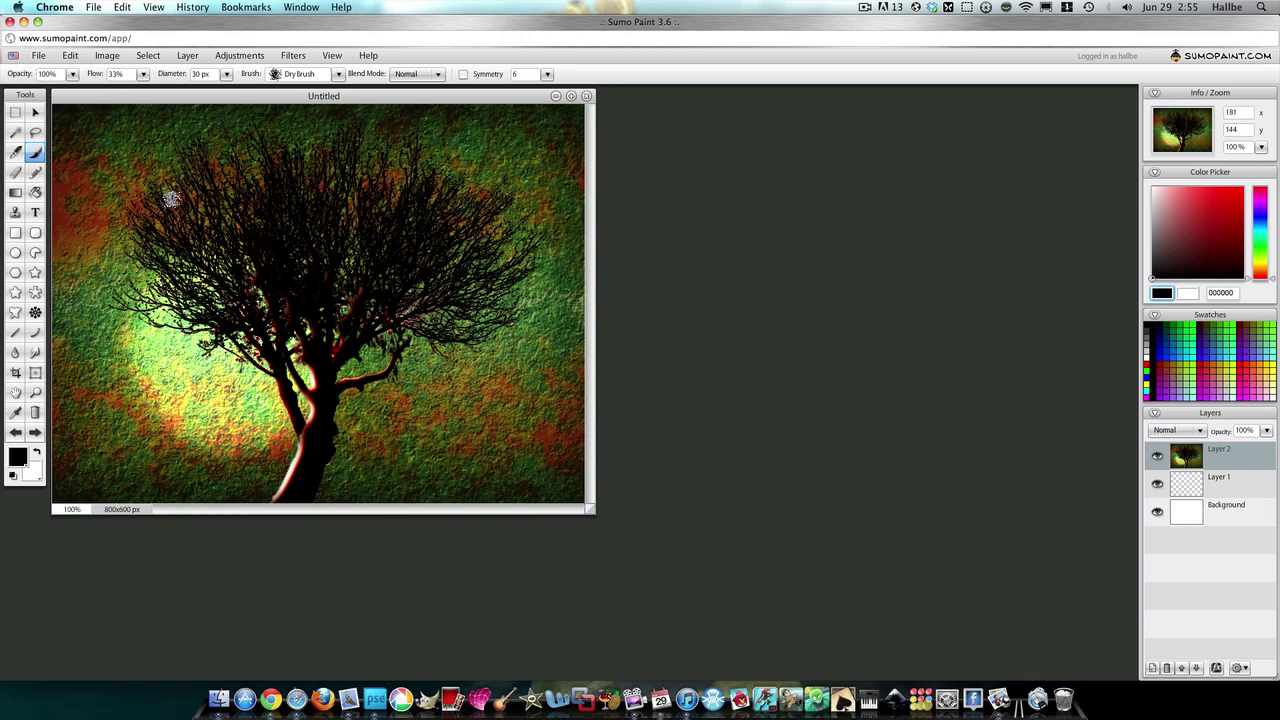
Maximize the flattened tree image's window and fill a new layer above it with black.
{"action": "left_click", "coordinate": [571, 96]}
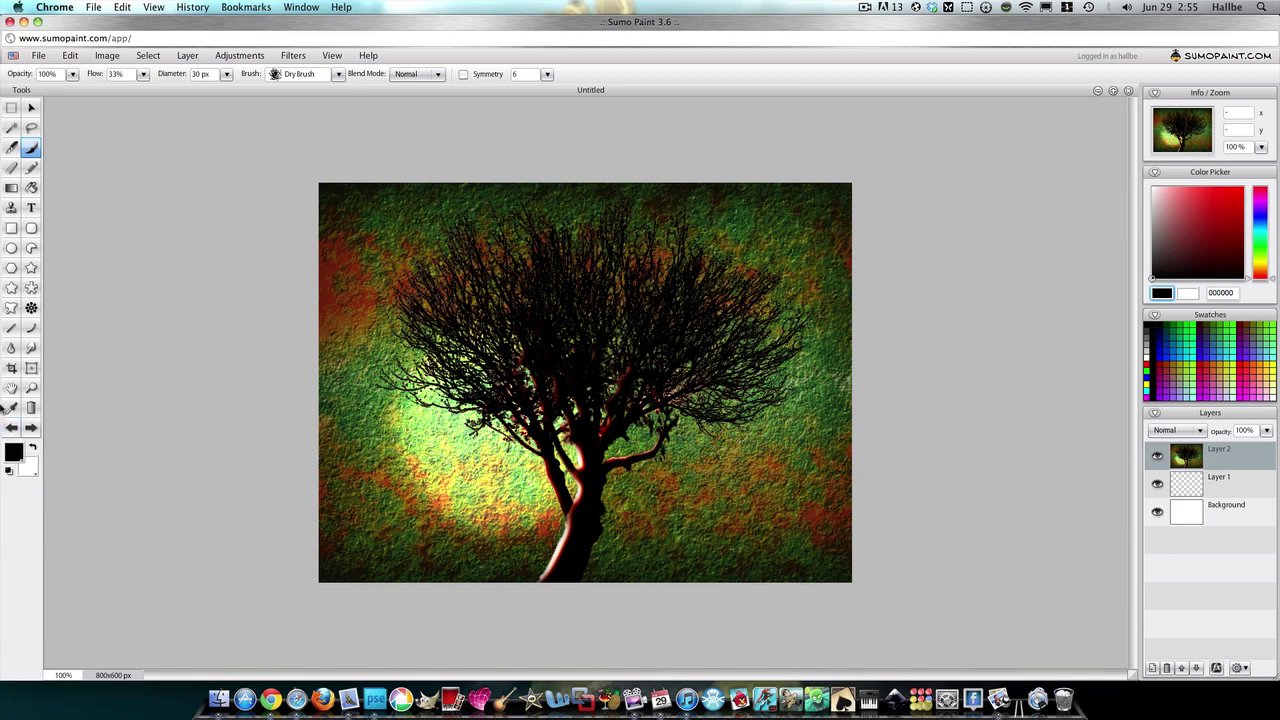
{"action": "left_click", "coordinate": [1153, 668]}
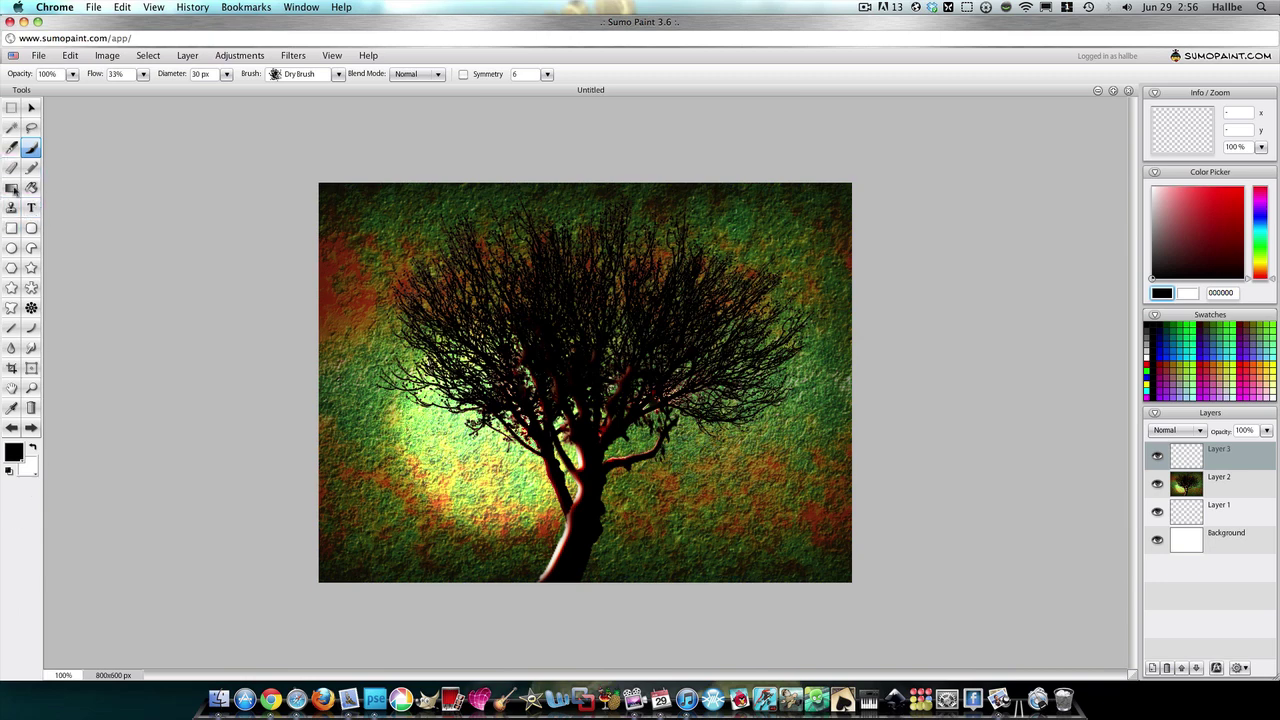
{"action": "left_click", "coordinate": [31, 187]}
{"action": "left_click", "coordinate": [603, 325]}
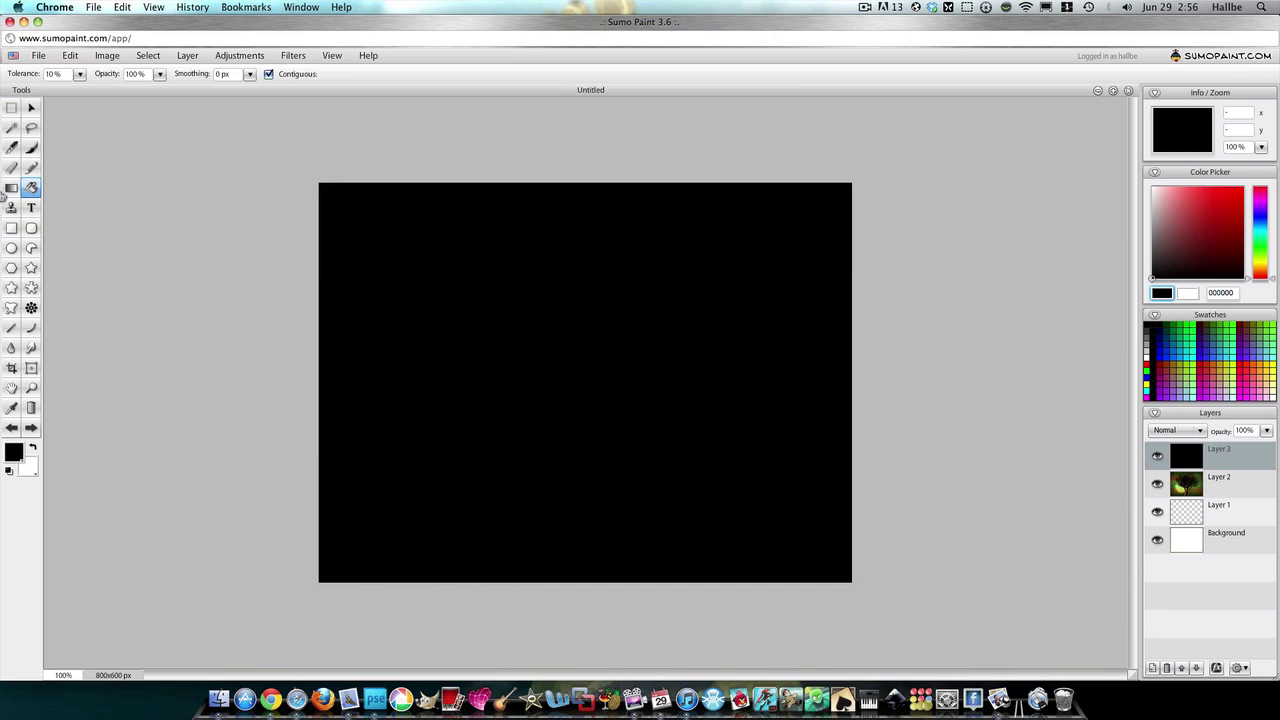
Cut a tall rectangle about 405 × 555 px from the middle of the black layer to reveal the trunk and crown.
{"action": "left_click", "coordinate": [11, 107]}
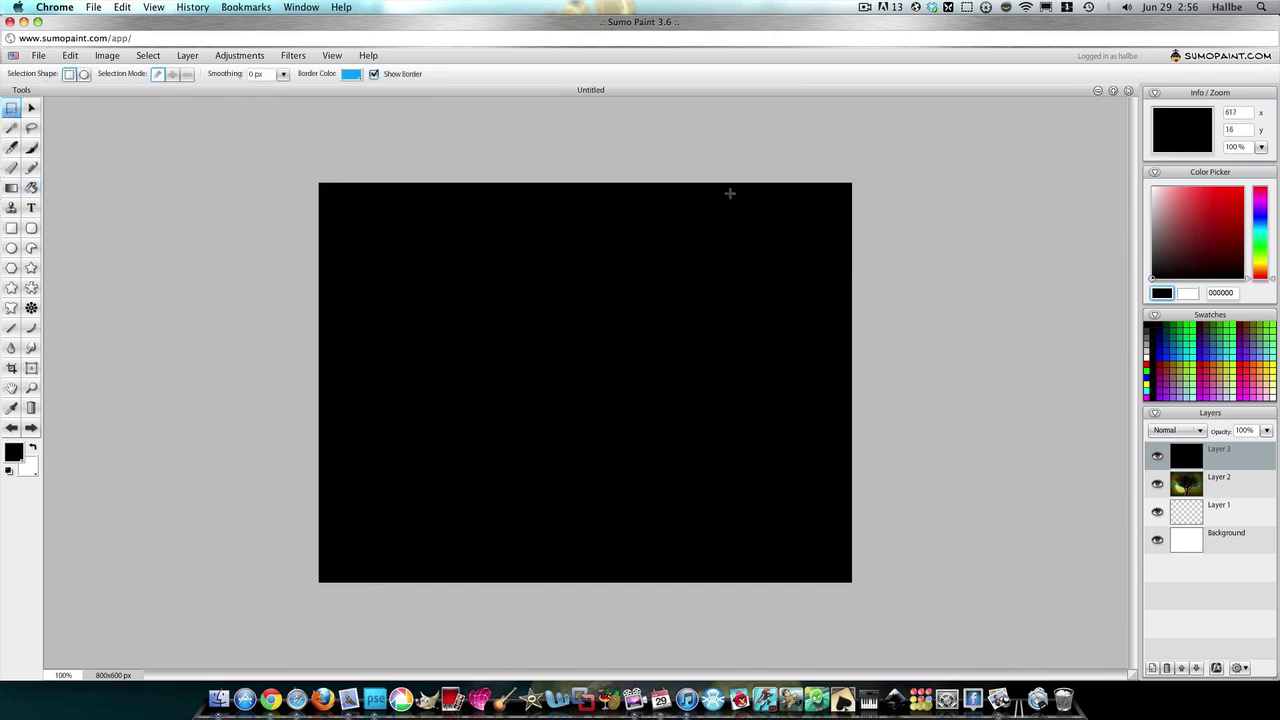
{"action": "left_click_drag", "start_coordinate": [726, 196], "coordinate": [456, 568]}
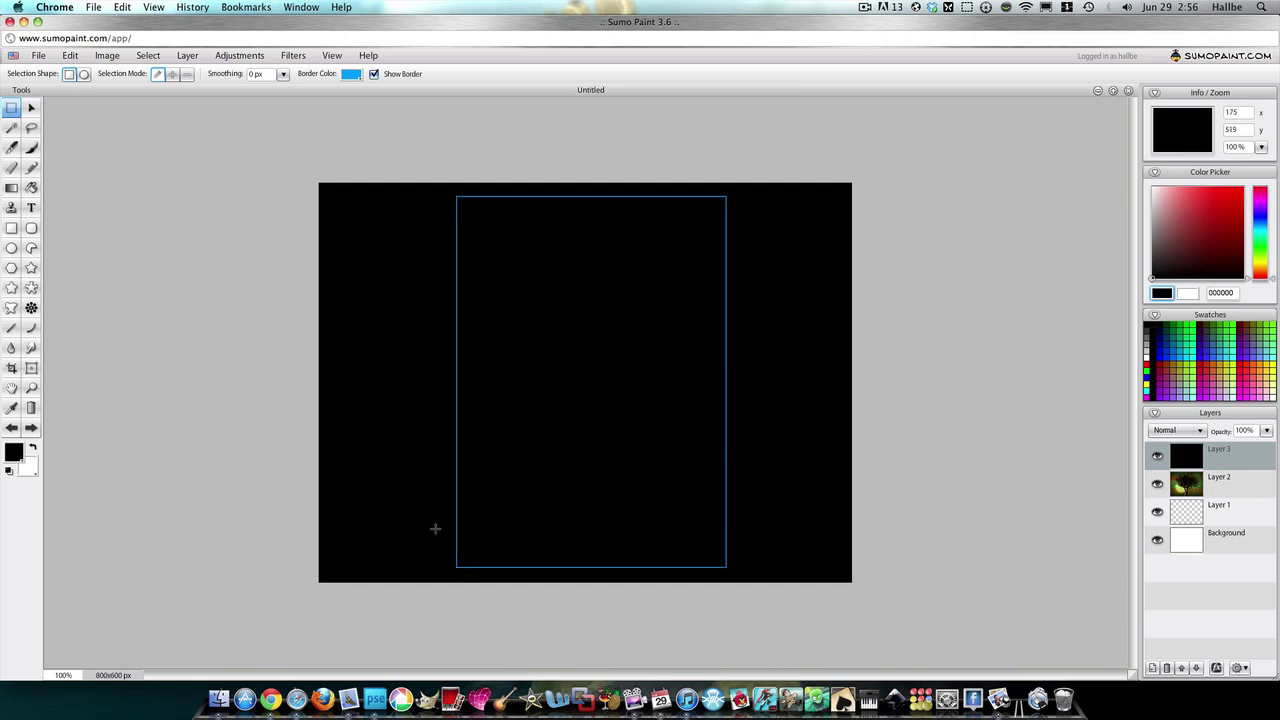
{"action": "left_click", "coordinate": [70, 55]}
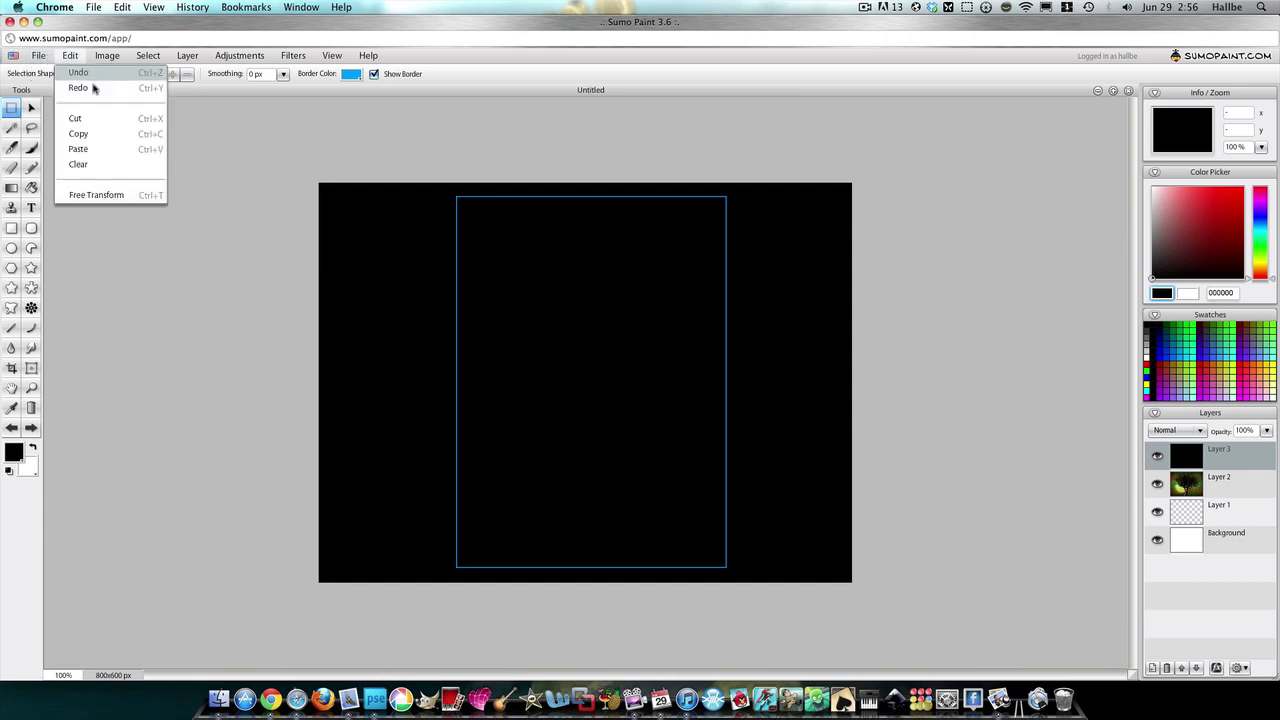
{"action": "left_click", "coordinate": [85, 122]}
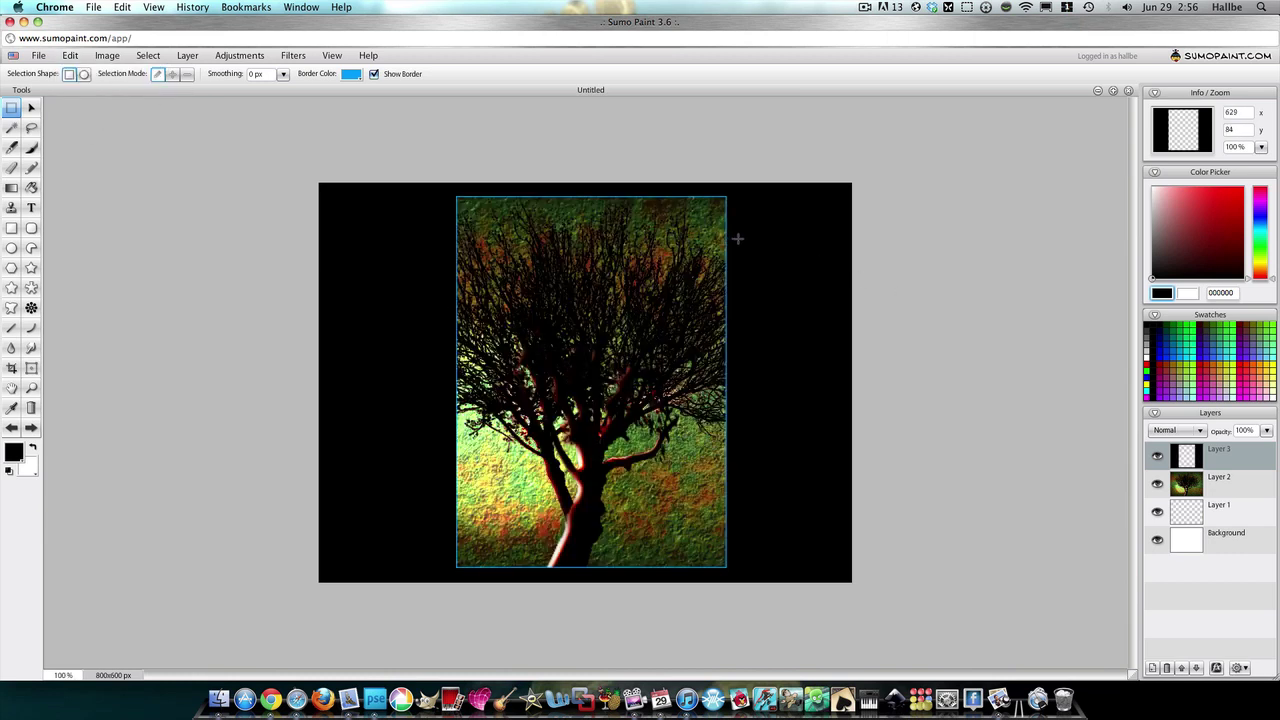
Cut a narrower, shorter panel about 145 × 490 px from the black layer right of the central opening.
{"action": "left_click_drag", "start_coordinate": [740, 239], "coordinate": [838, 566]}
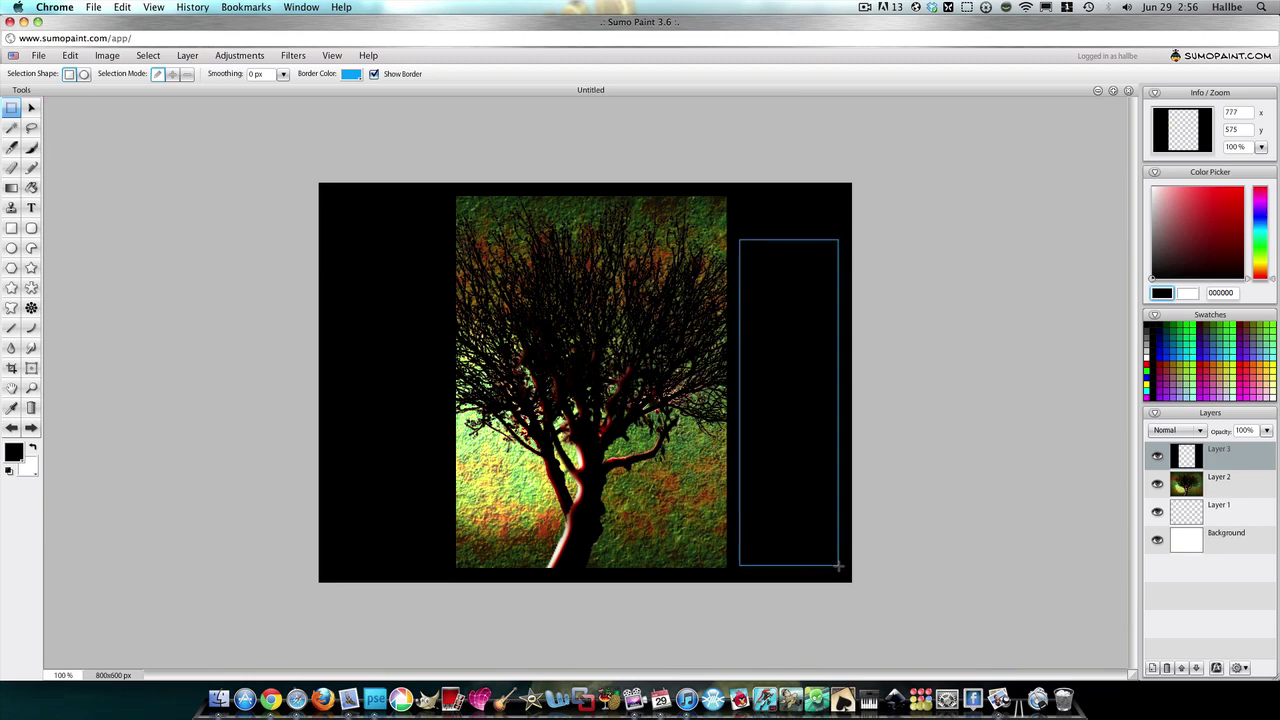
{"action": "left_click", "coordinate": [69, 56]}
{"action": "left_click", "coordinate": [78, 119]}
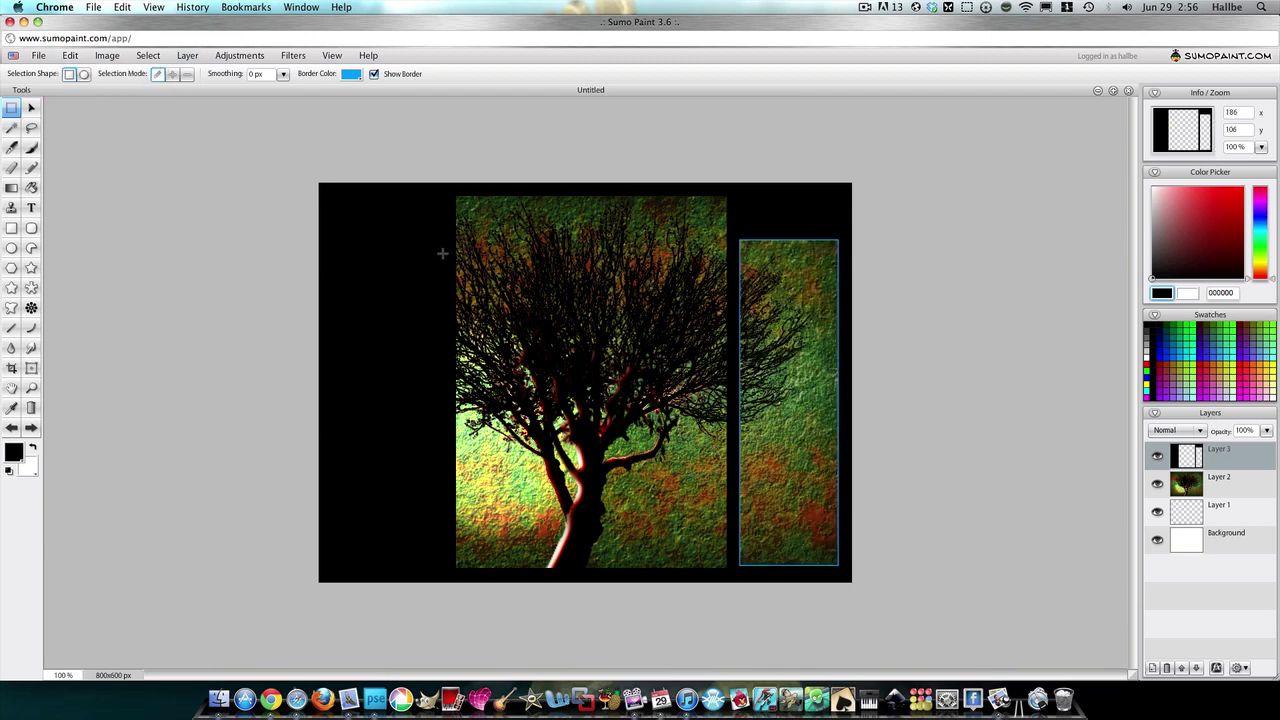
Cut a panel about 170 × 470 px from the black layer left of the central opening and clear the selection.
{"action": "left_click_drag", "start_coordinate": [445, 252], "coordinate": [331, 567]}
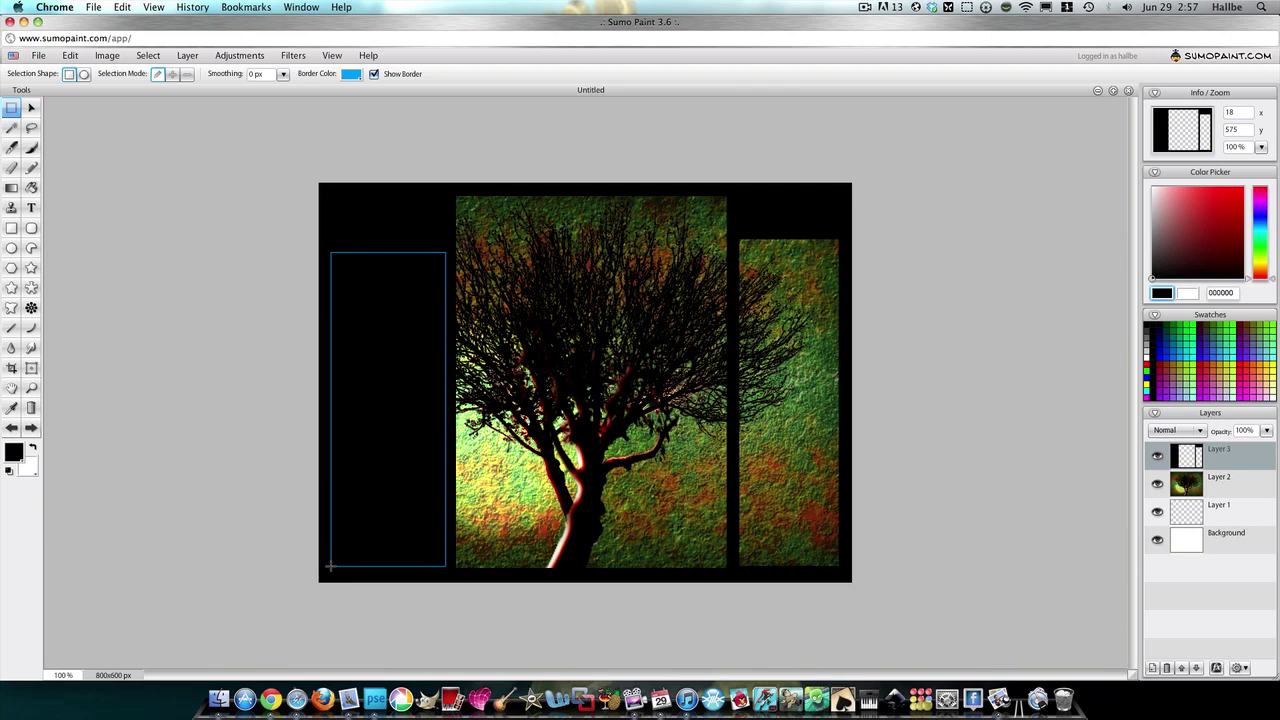
{"action": "left_click", "coordinate": [70, 55]}
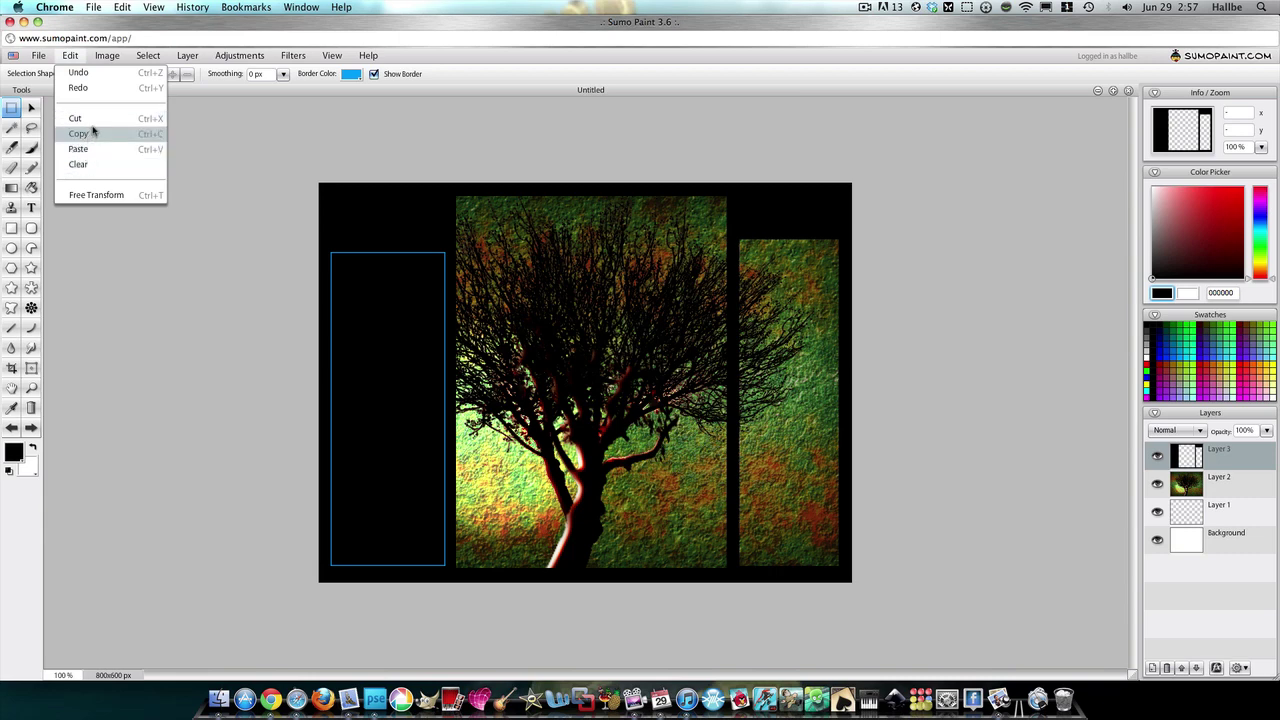
{"action": "left_click", "coordinate": [95, 123]}
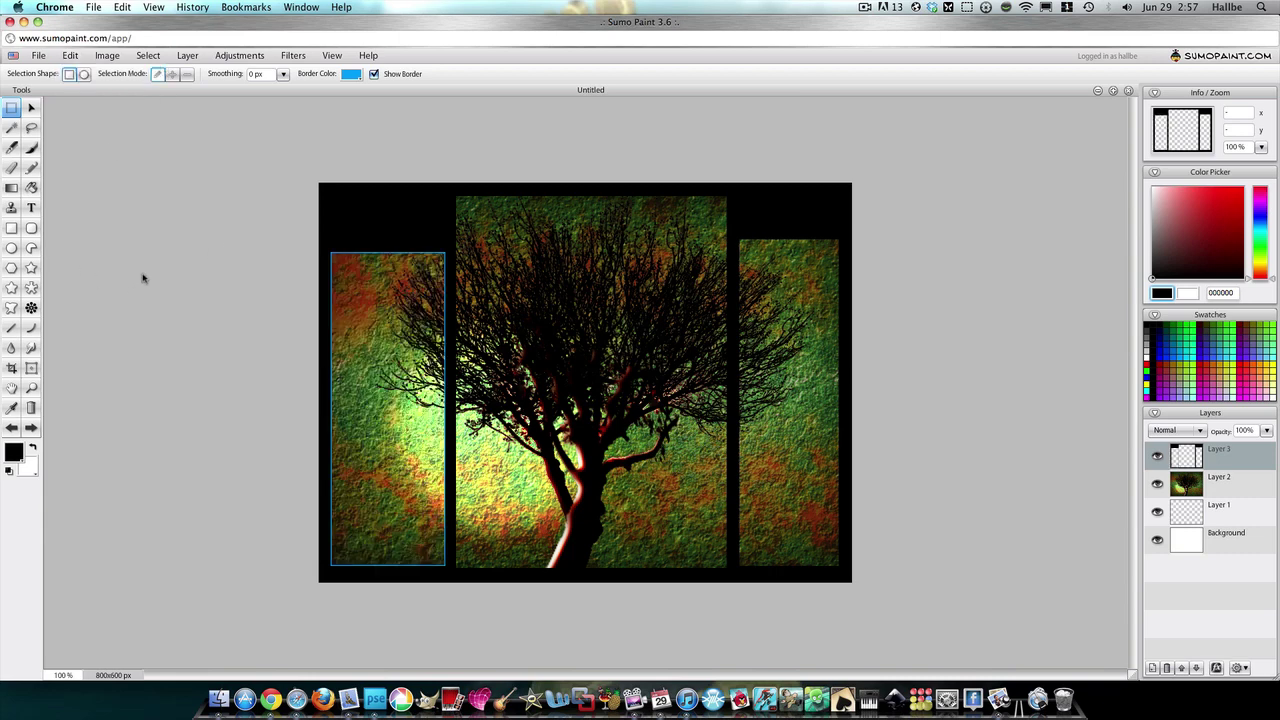
{"action": "left_click", "coordinate": [147, 55]}
{"action": "left_click", "coordinate": [155, 88]}
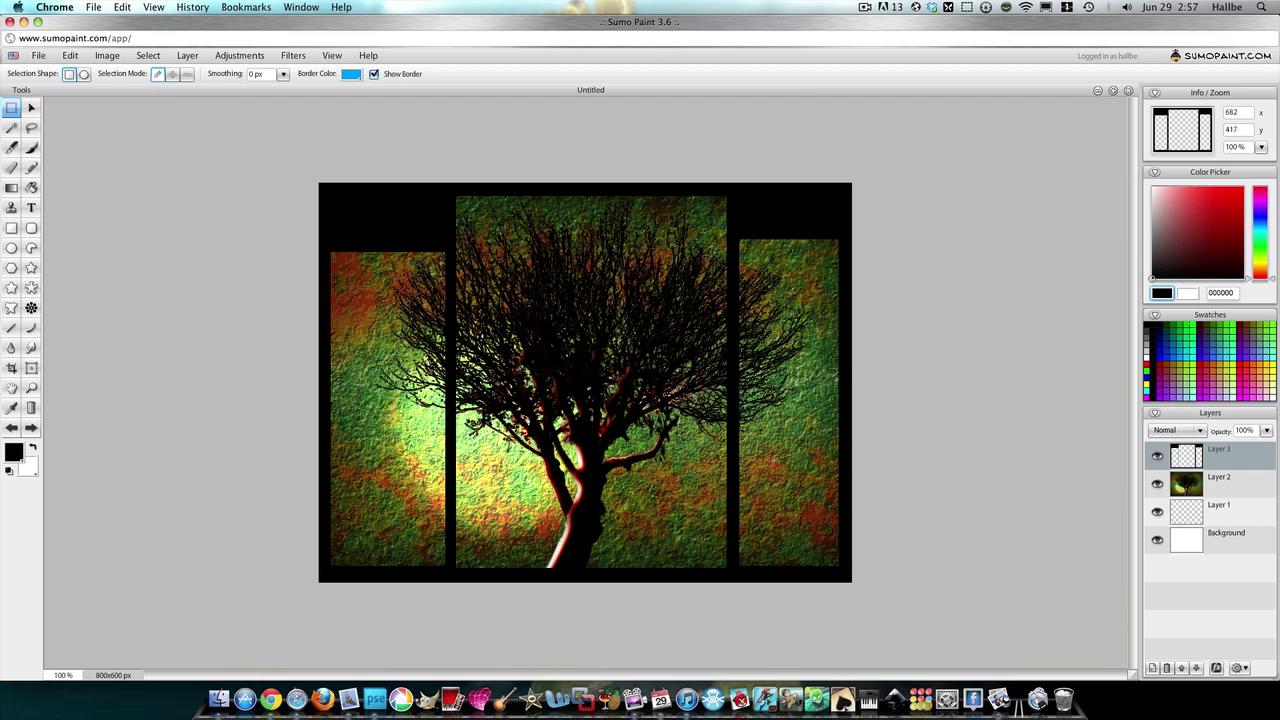
Select the black frame layer's pixels and set up a Linear Reflected gradient using the dark-to-gold preset.
{"action": "right_click", "coordinate": [1204, 456]}
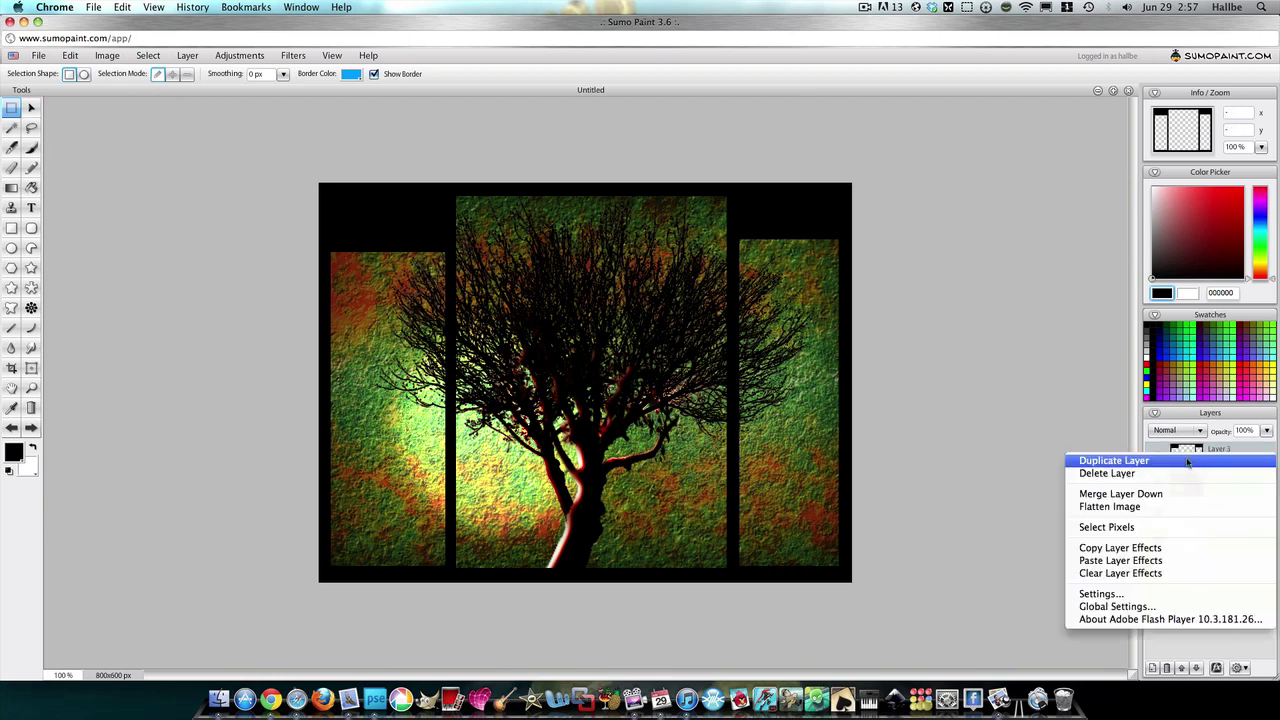
{"action": "left_click", "coordinate": [1159, 532]}
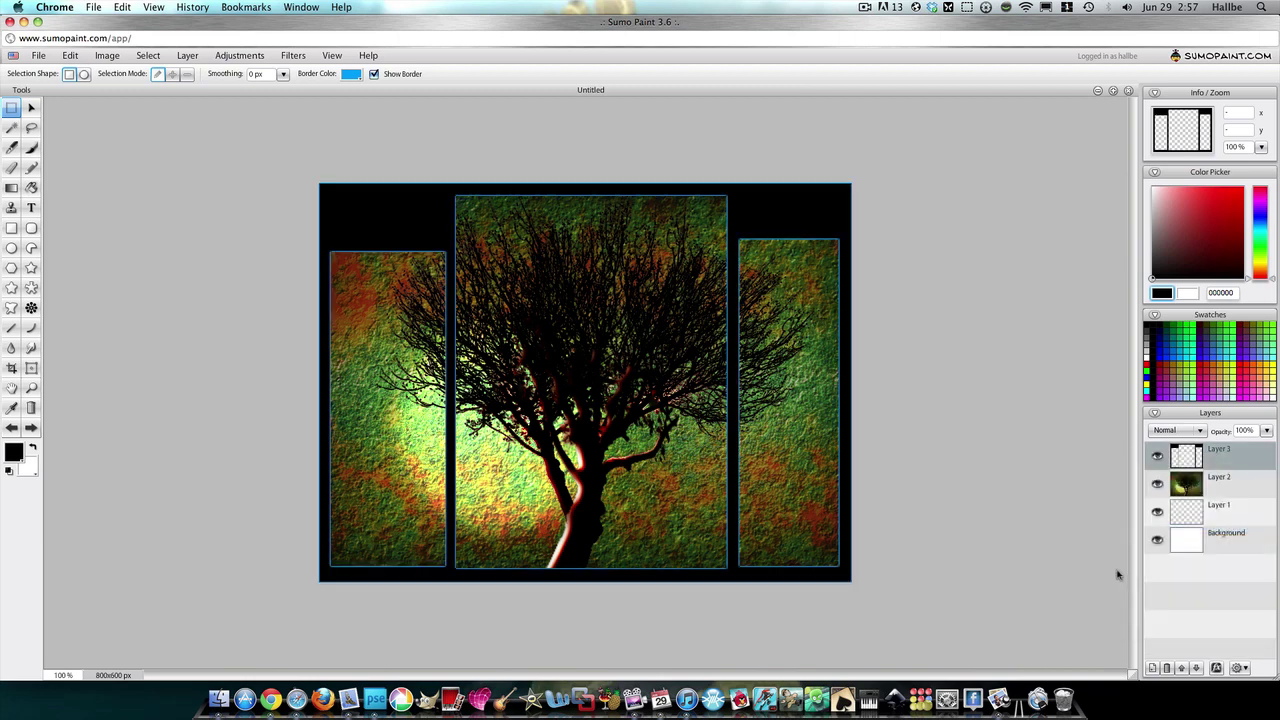
{"action": "left_click", "coordinate": [11, 187]}
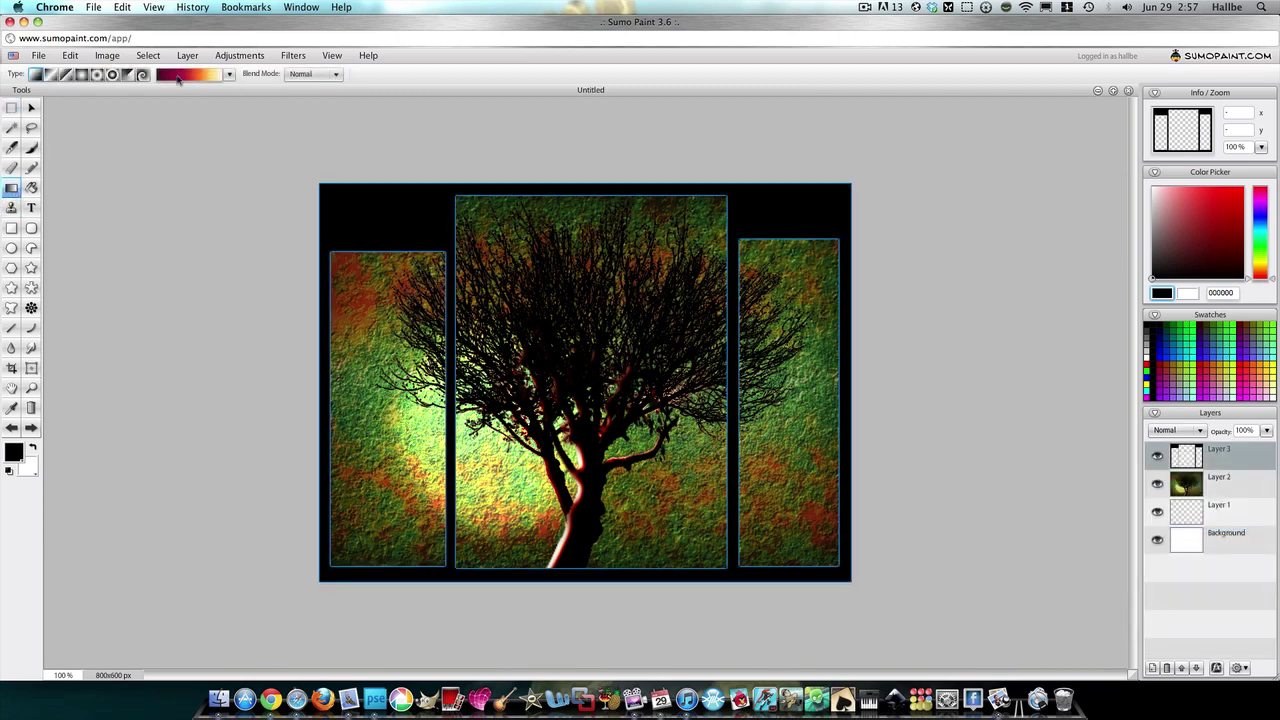
{"action": "left_click", "coordinate": [229, 75]}
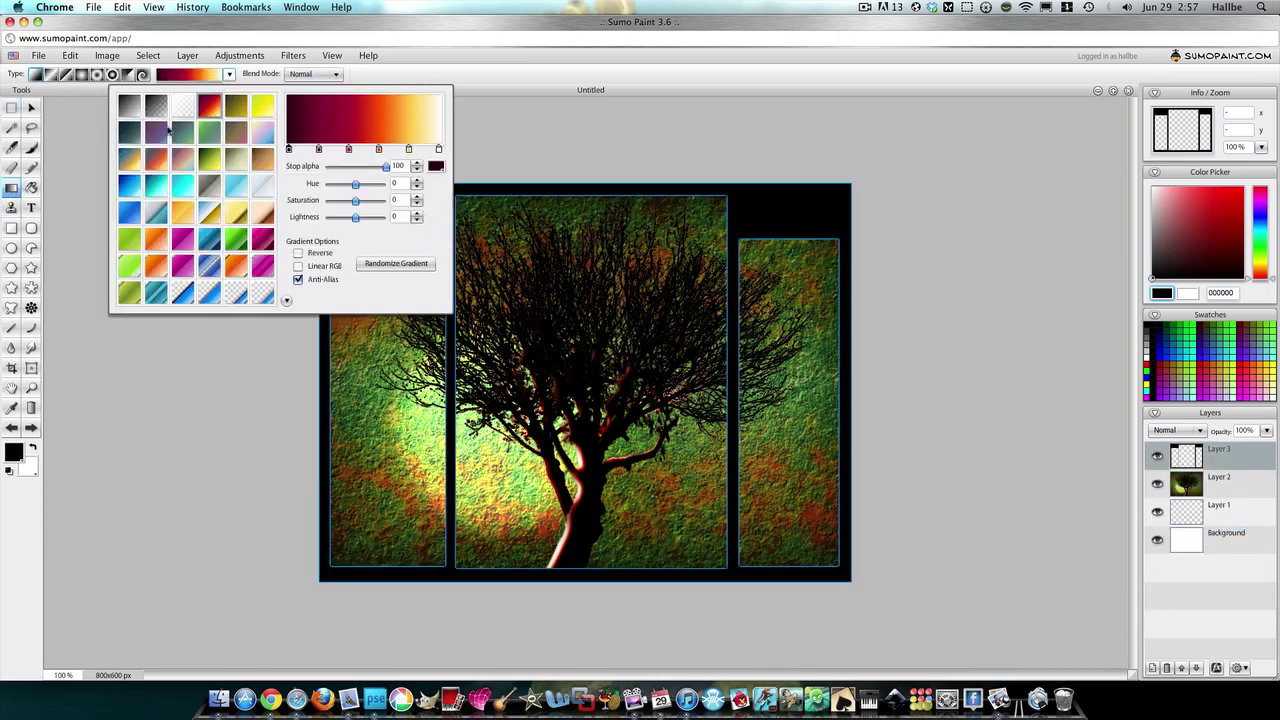
{"action": "left_click", "coordinate": [235, 106]}
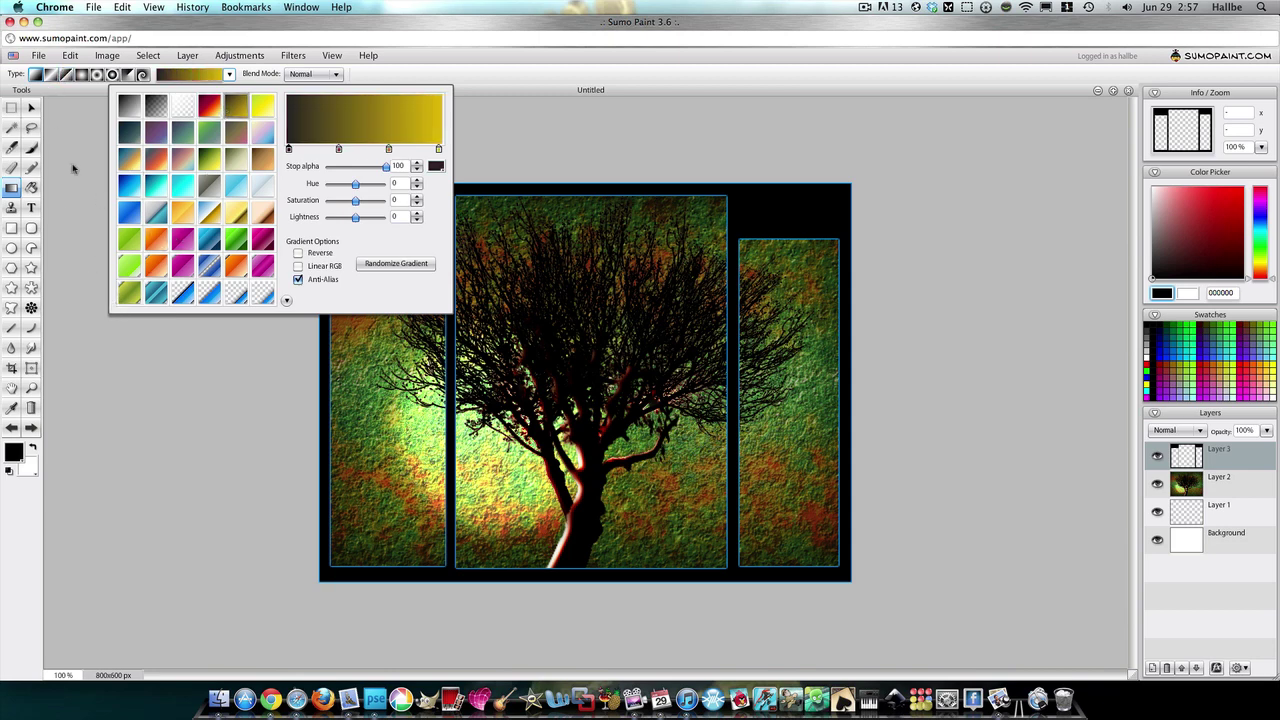
{"action": "left_click", "coordinate": [49, 76]}
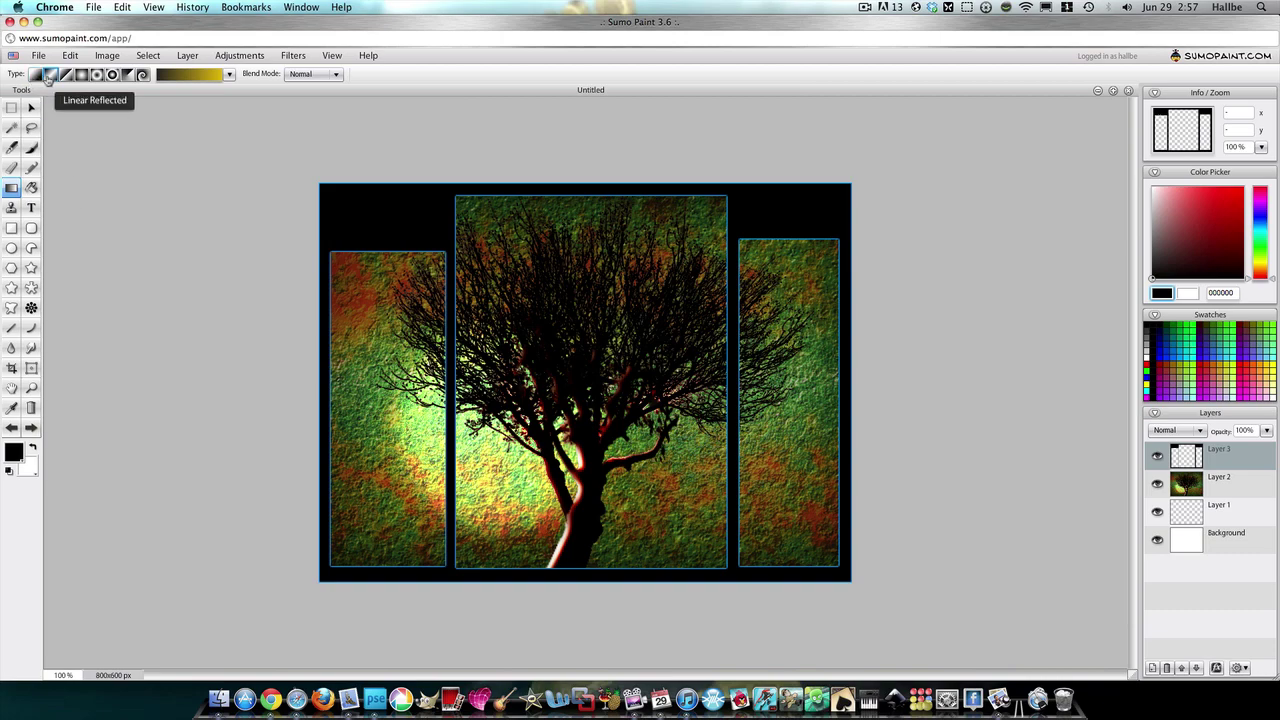
{"action": "left_click", "coordinate": [49, 77]}
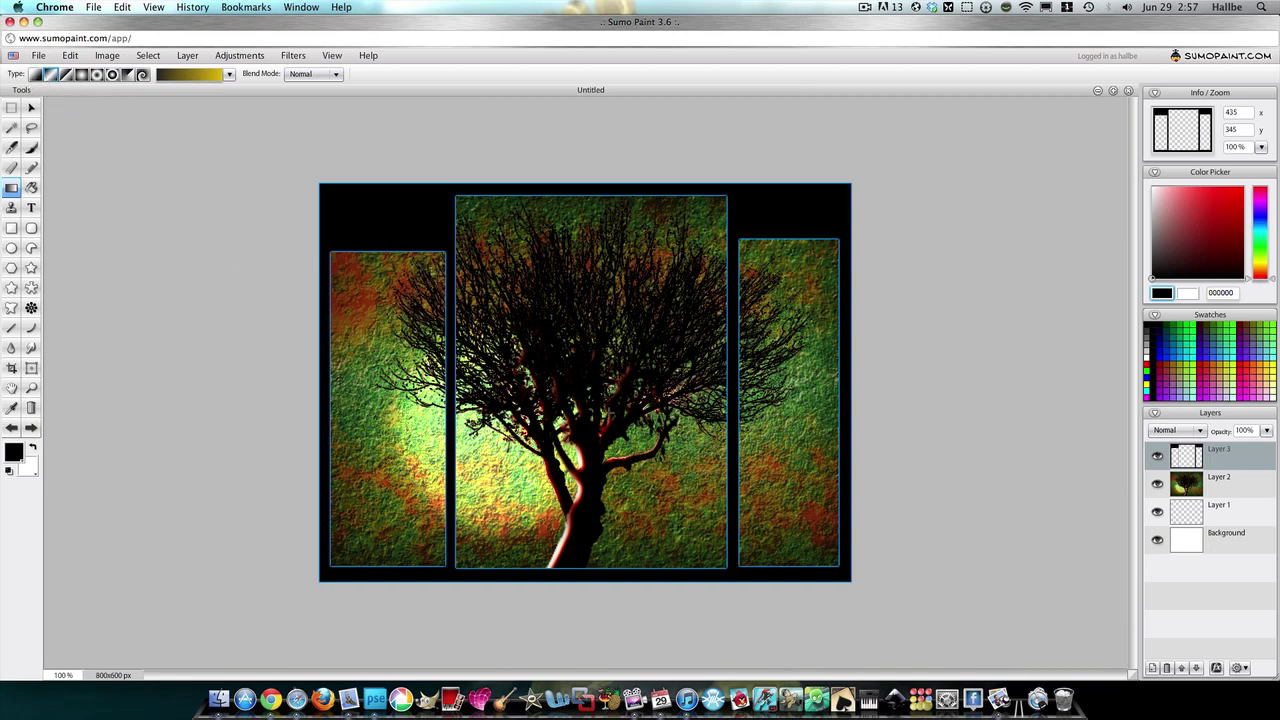
Fill the selected frame with the gradient from the canvas centre to its lower-right corner and clear the selection.
{"action": "left_click_drag", "start_coordinate": [594, 388], "coordinate": [851, 576]}
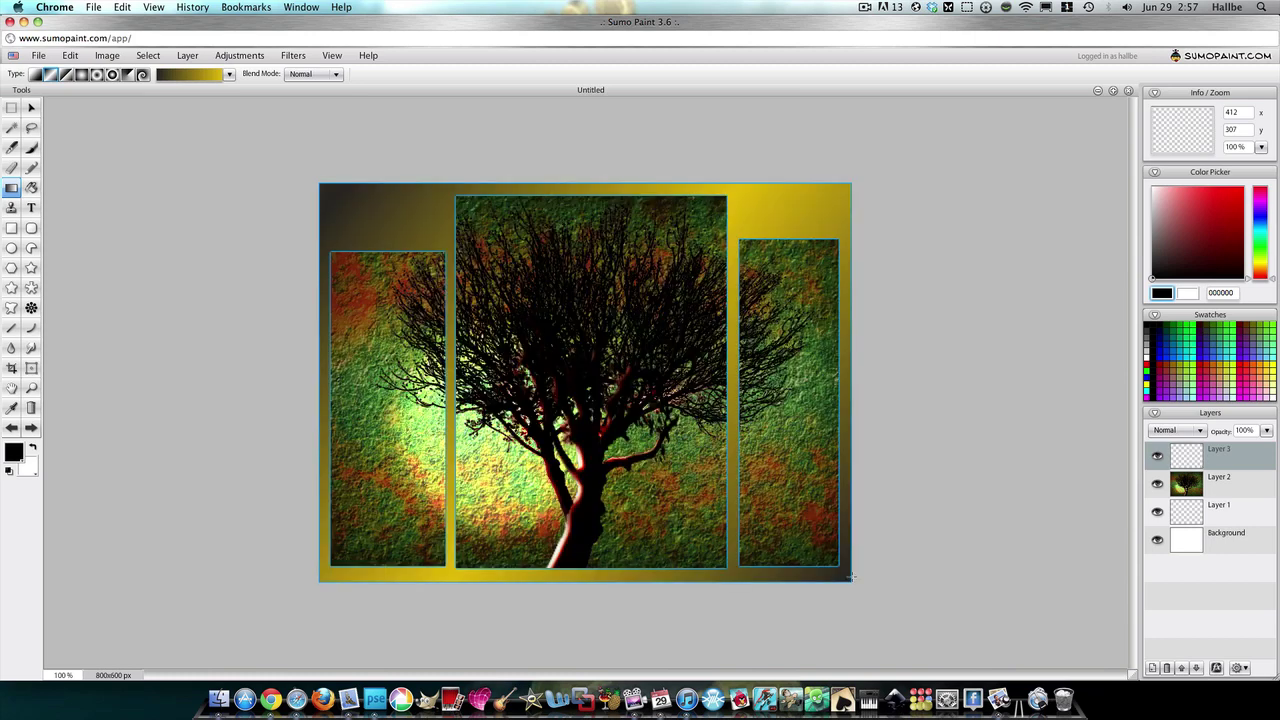
{"action": "left_click", "coordinate": [148, 56]}
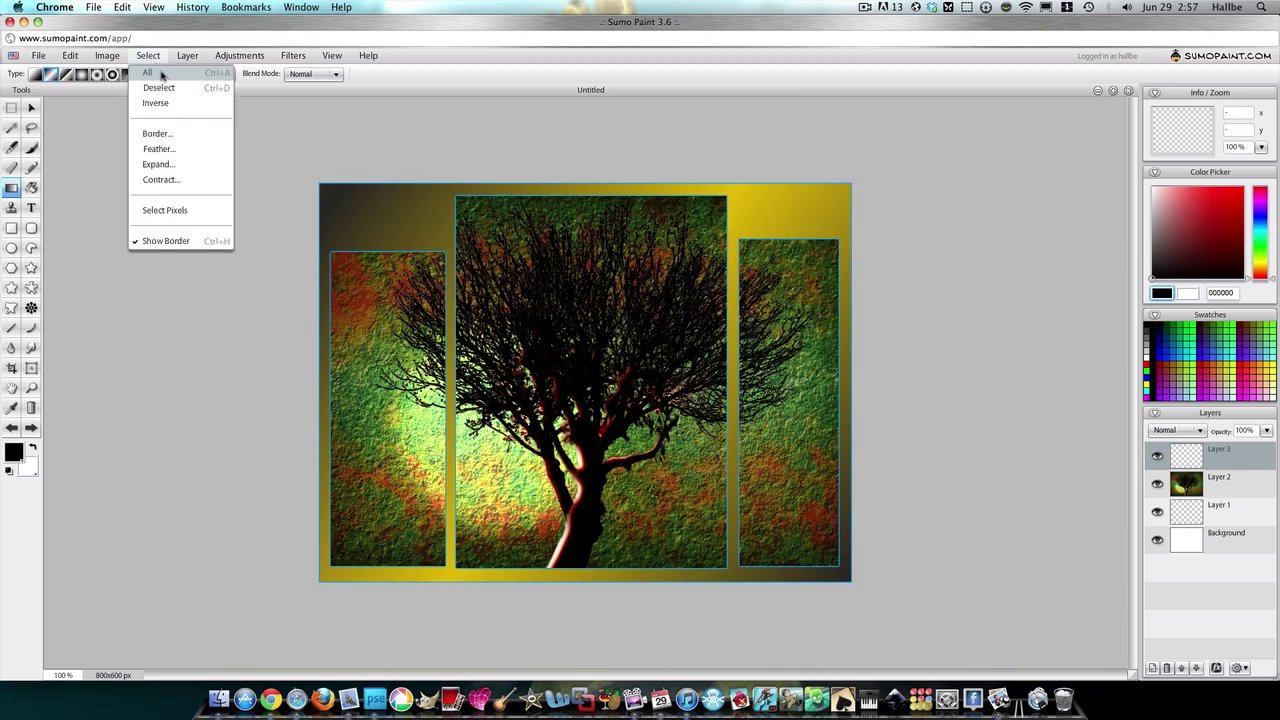
{"action": "left_click", "coordinate": [163, 97]}
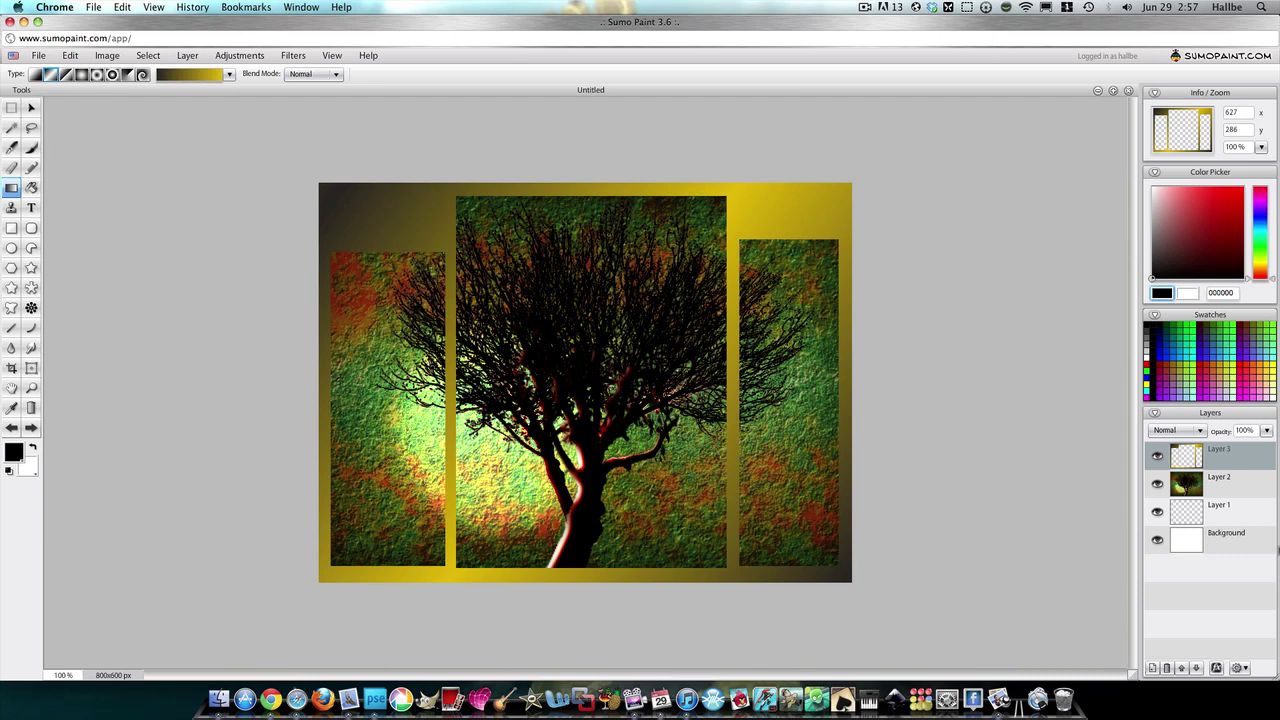
{"action": "right_click", "coordinate": [1189, 458]}
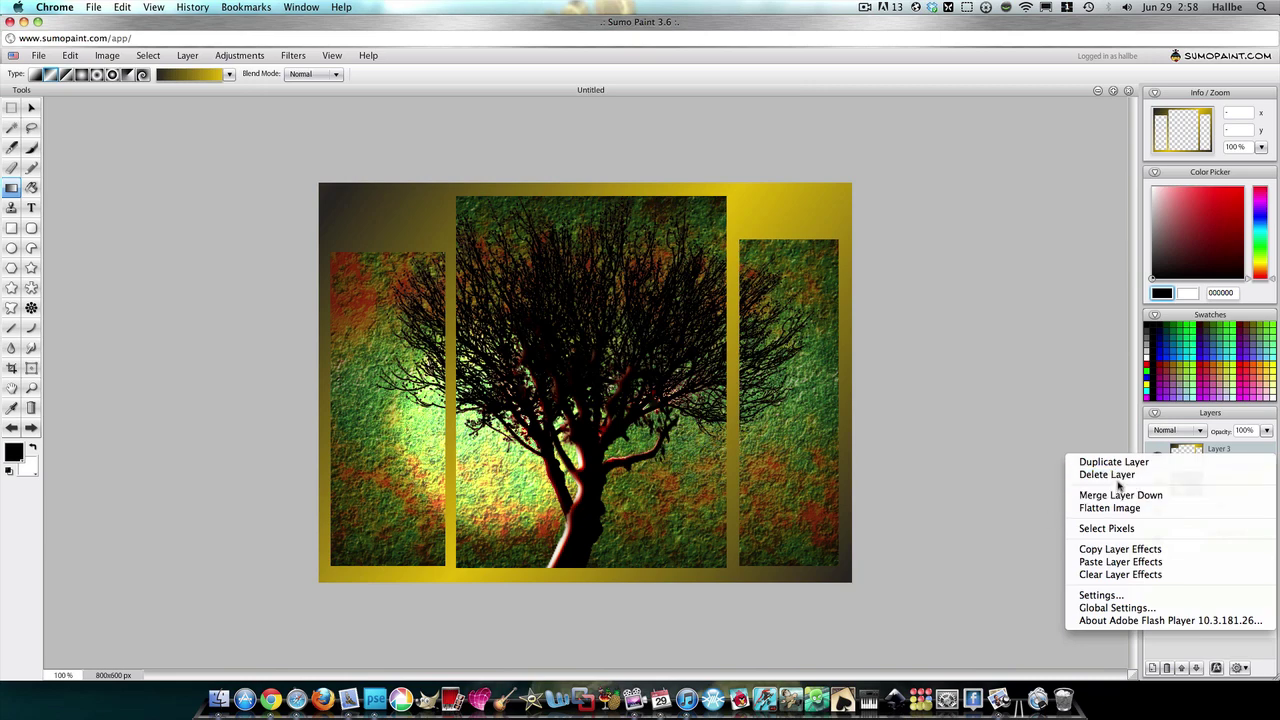
{"action": "left_click", "coordinate": [1000, 394]}
{"action": "left_click", "coordinate": [1183, 466]}
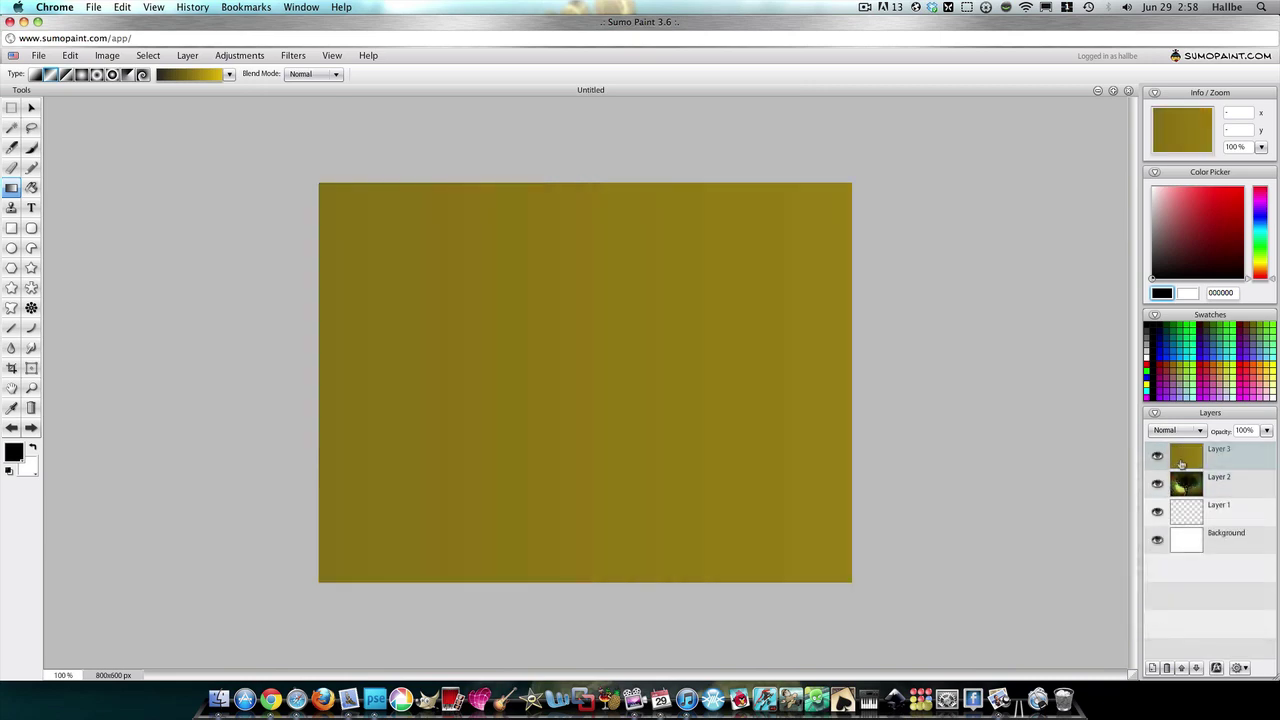
{"action": "left_click", "coordinate": [12, 428]}
Duplicate the gold frame layer and start a Dithered Poster filter on the copy with the scale set to 6.
{"action": "right_click", "coordinate": [1186, 456]}
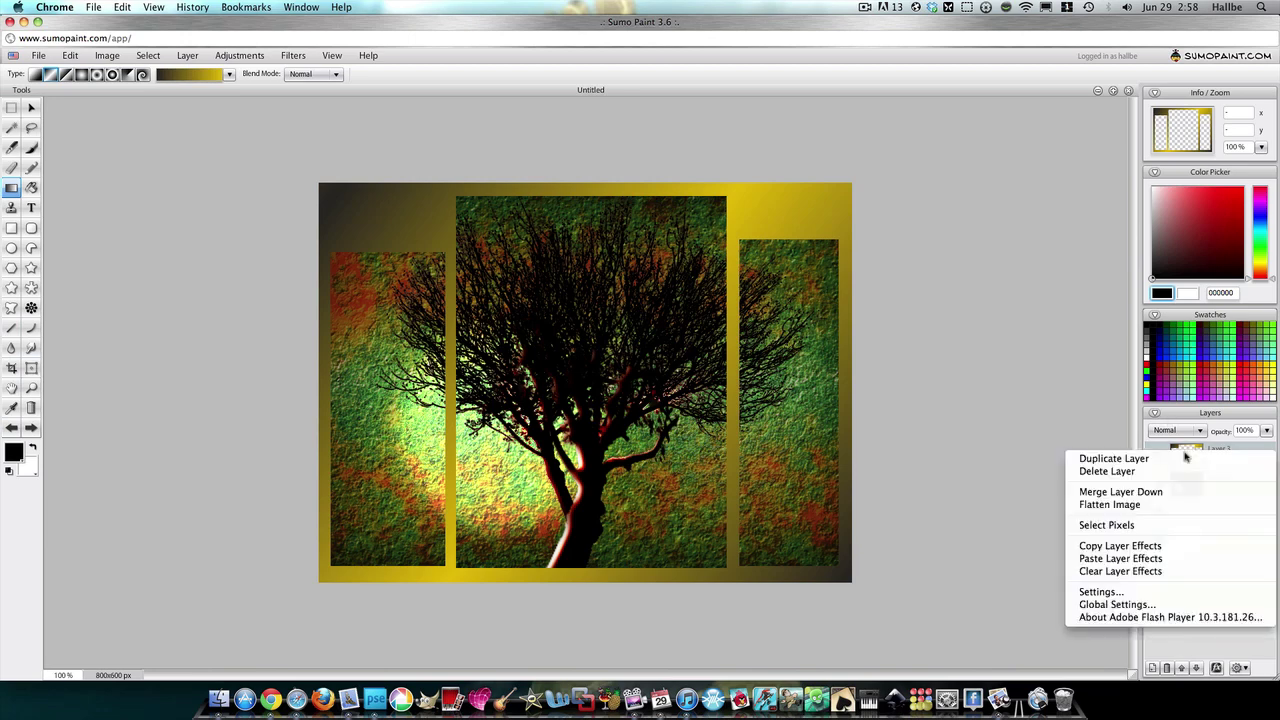
{"action": "left_click", "coordinate": [1182, 459]}
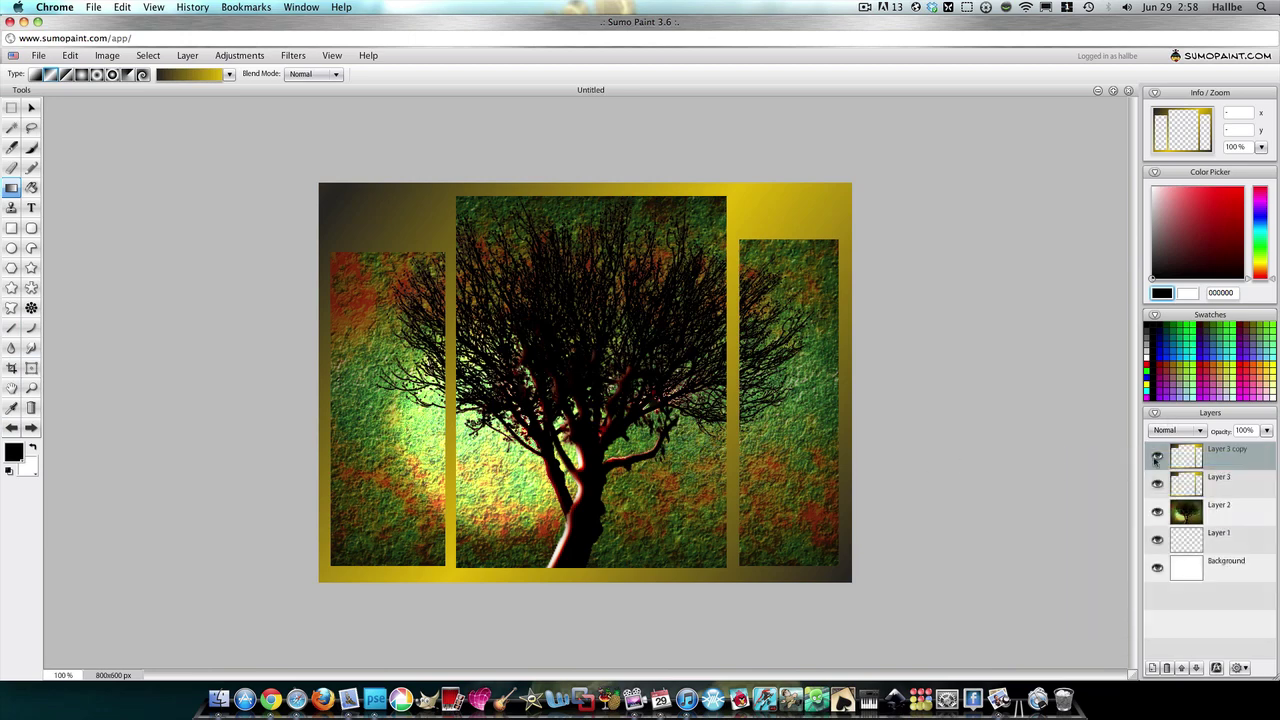
{"action": "left_click", "coordinate": [293, 55]}
{"action": "mouse_move", "coordinate": [300, 195]}
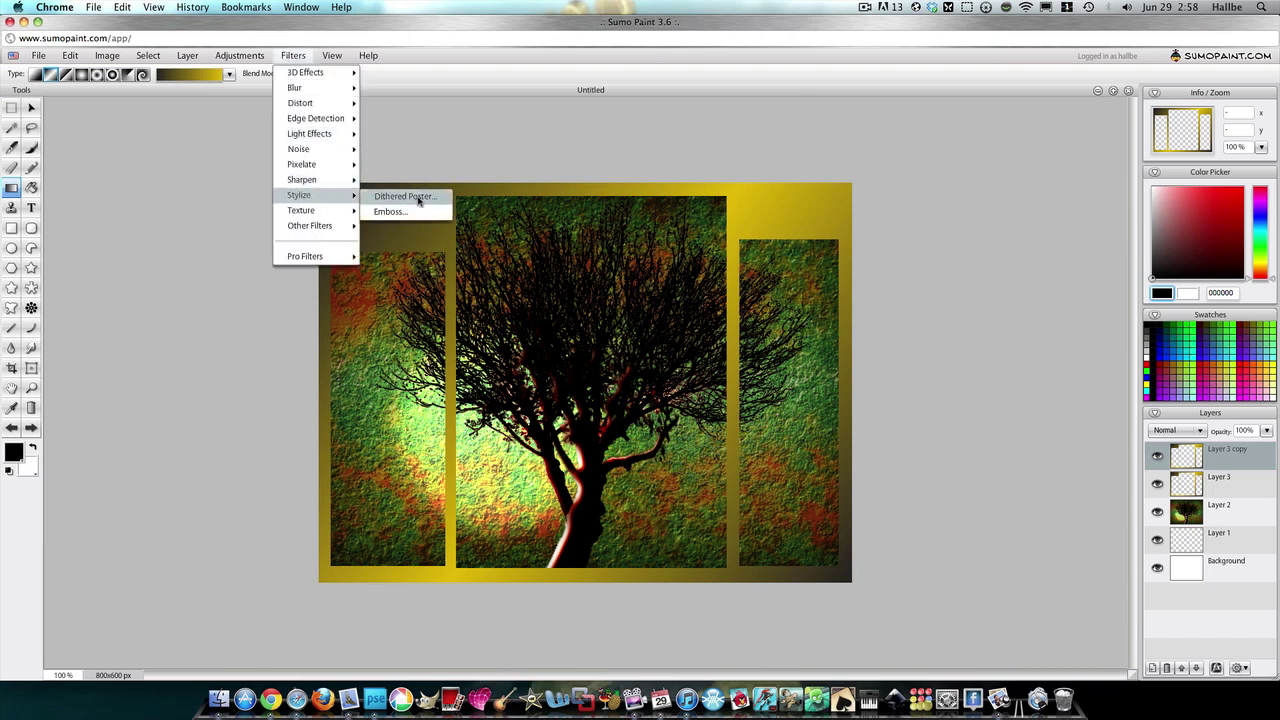
{"action": "left_click", "coordinate": [418, 198]}
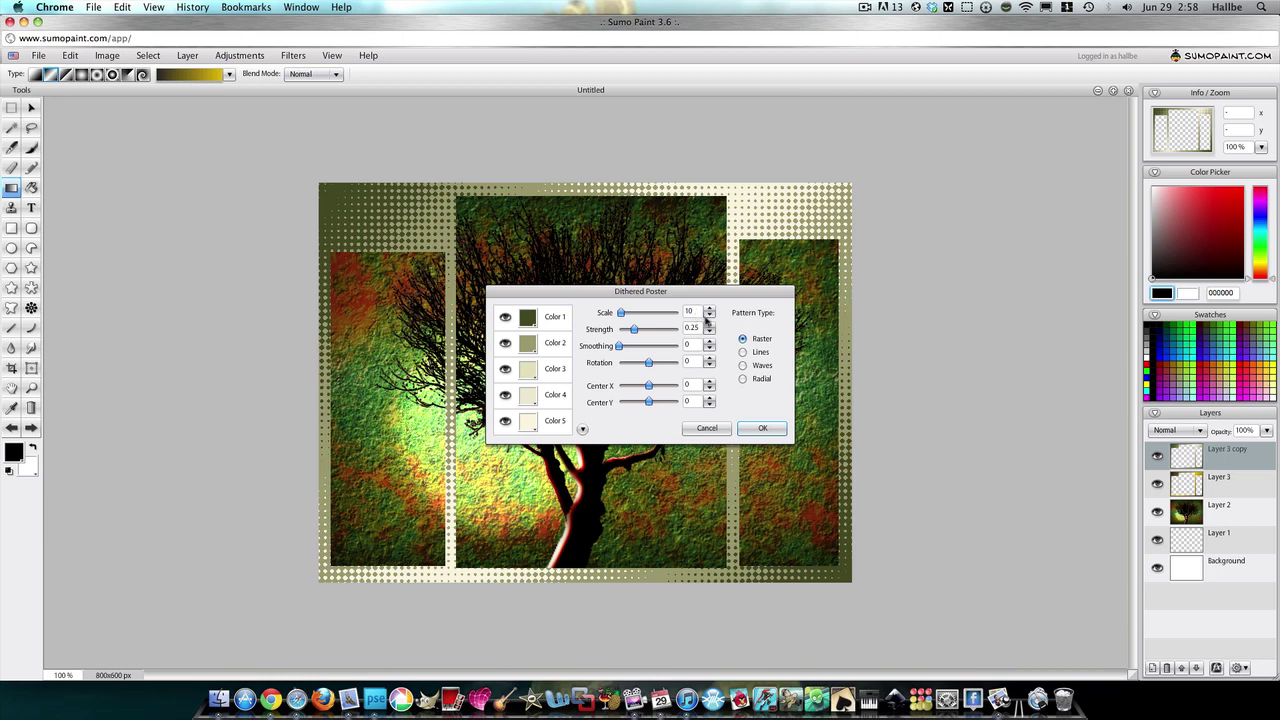
{"action": "left_click", "coordinate": [709, 317]}
{"action": "left_click", "coordinate": [709, 317]}
{"action": "left_click", "coordinate": [709, 317]}
{"action": "left_click", "coordinate": [709, 317]}
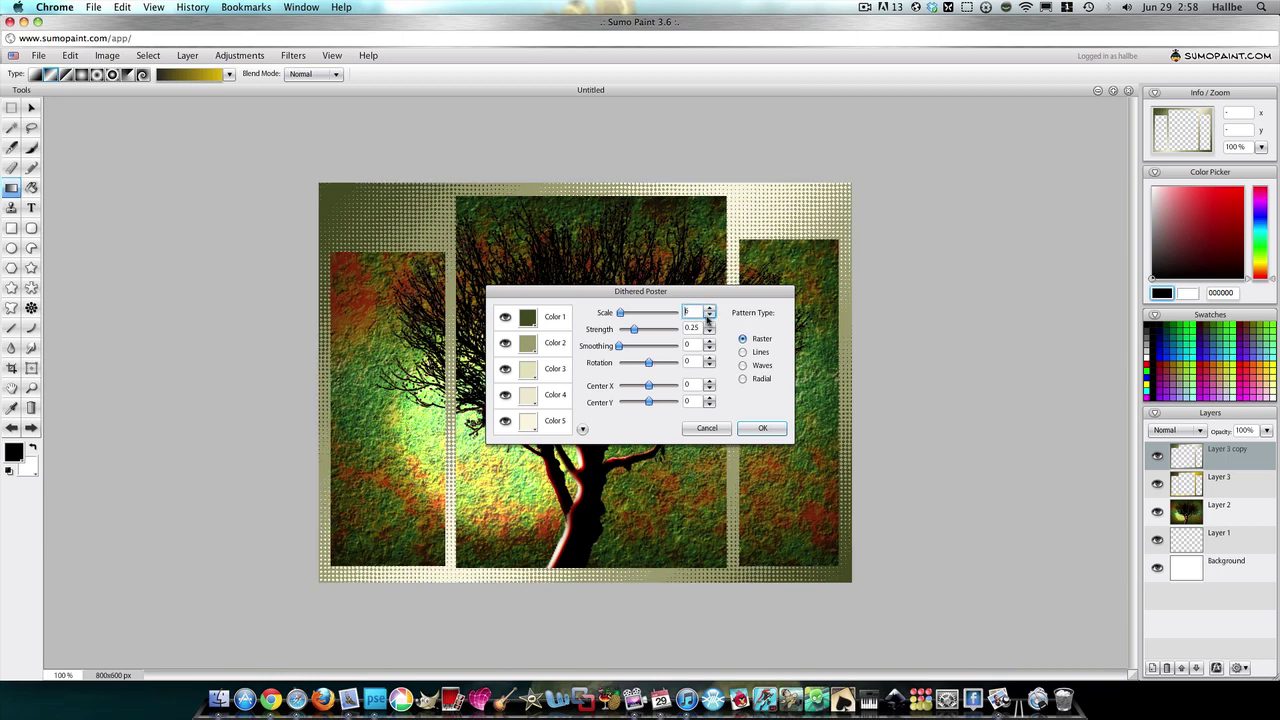
Preview the Lines, Waves and Radial dither patterns and apply the filter with the Raster pattern.
{"action": "left_click", "coordinate": [742, 352]}
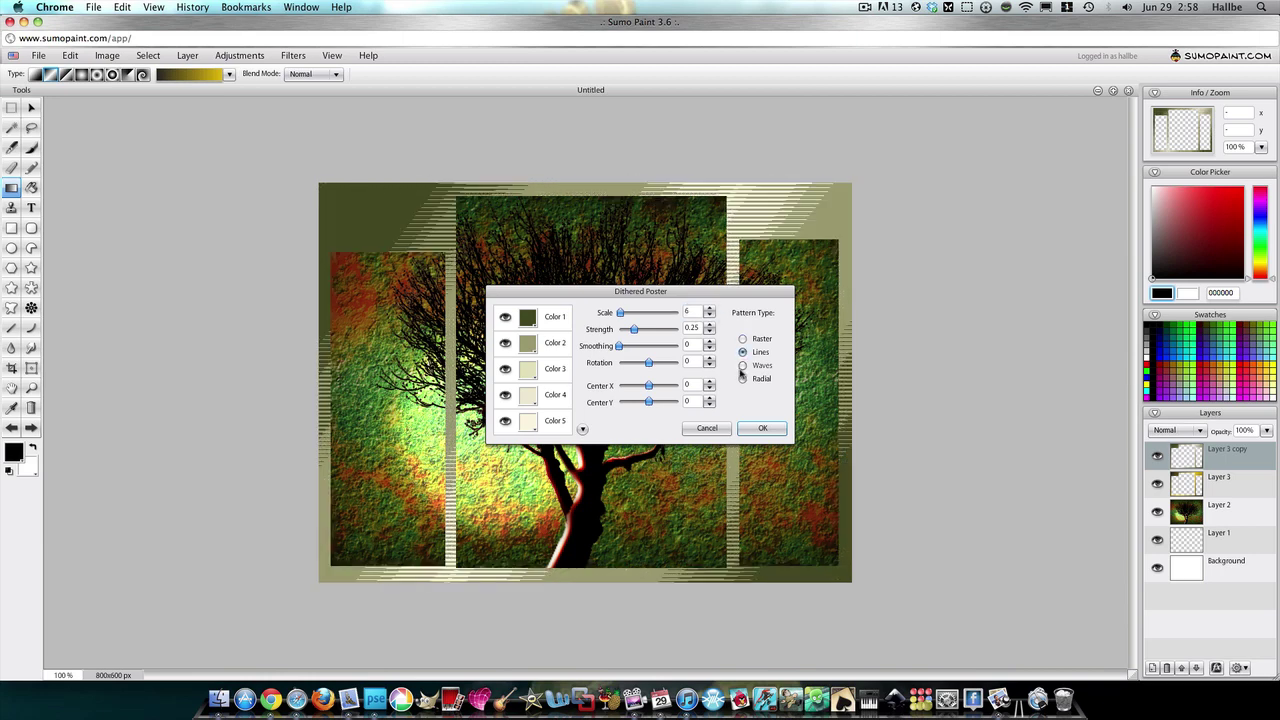
{"action": "left_click", "coordinate": [742, 366]}
{"action": "left_click", "coordinate": [742, 378]}
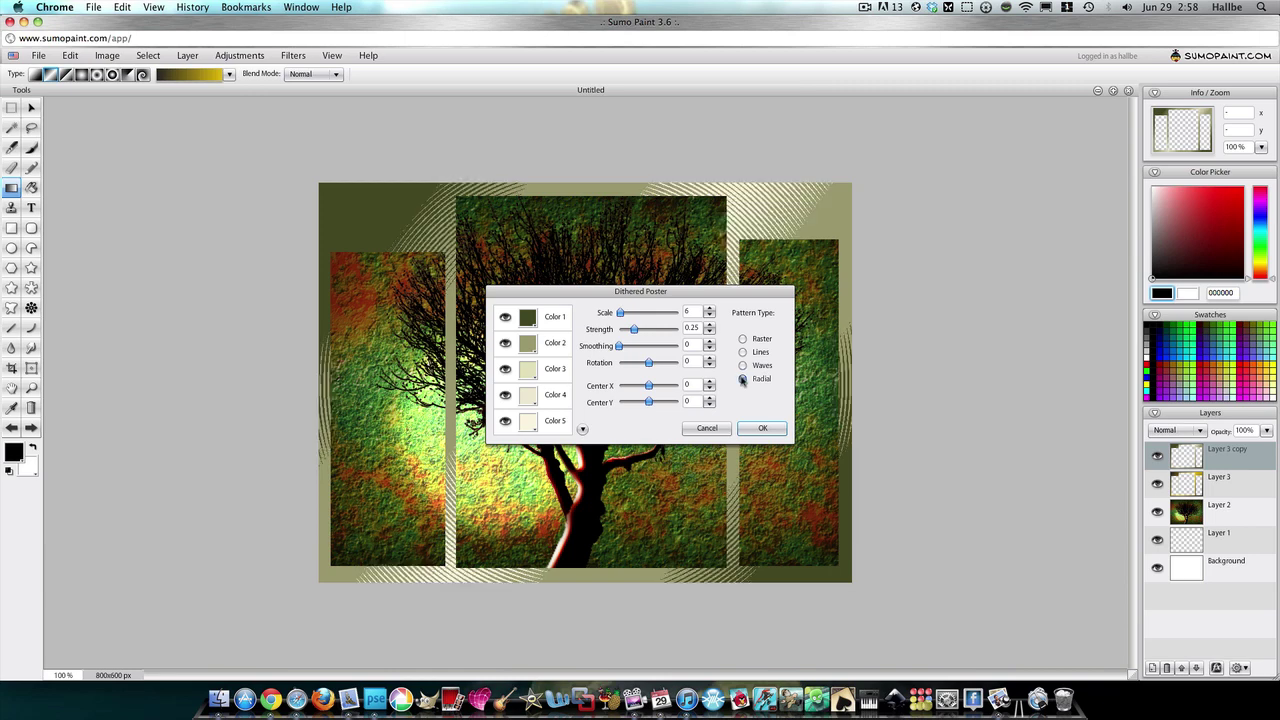
{"action": "left_click", "coordinate": [743, 340]}
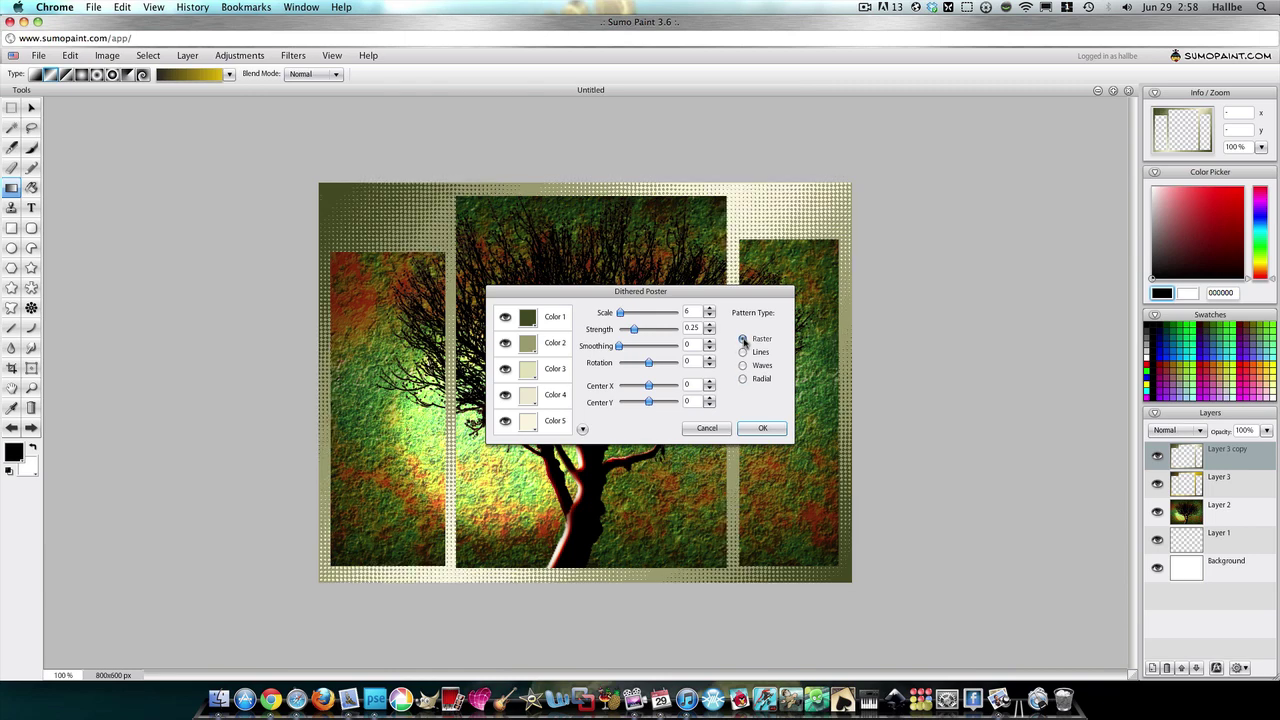
{"action": "left_click", "coordinate": [764, 429]}
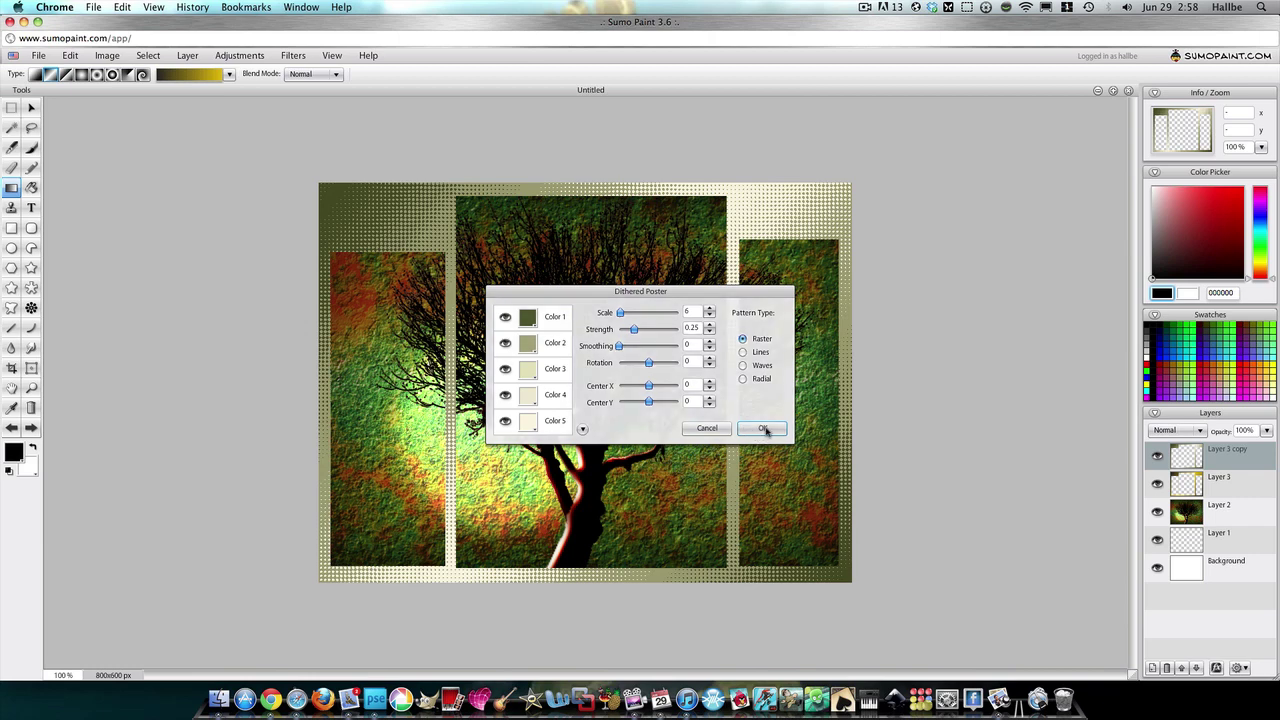
Try Darken, Multiply, Linear Burn and Overlay on the dithered frame copy and settle on the Hard Light blend mode.
{"action": "left_click", "coordinate": [1182, 431]}
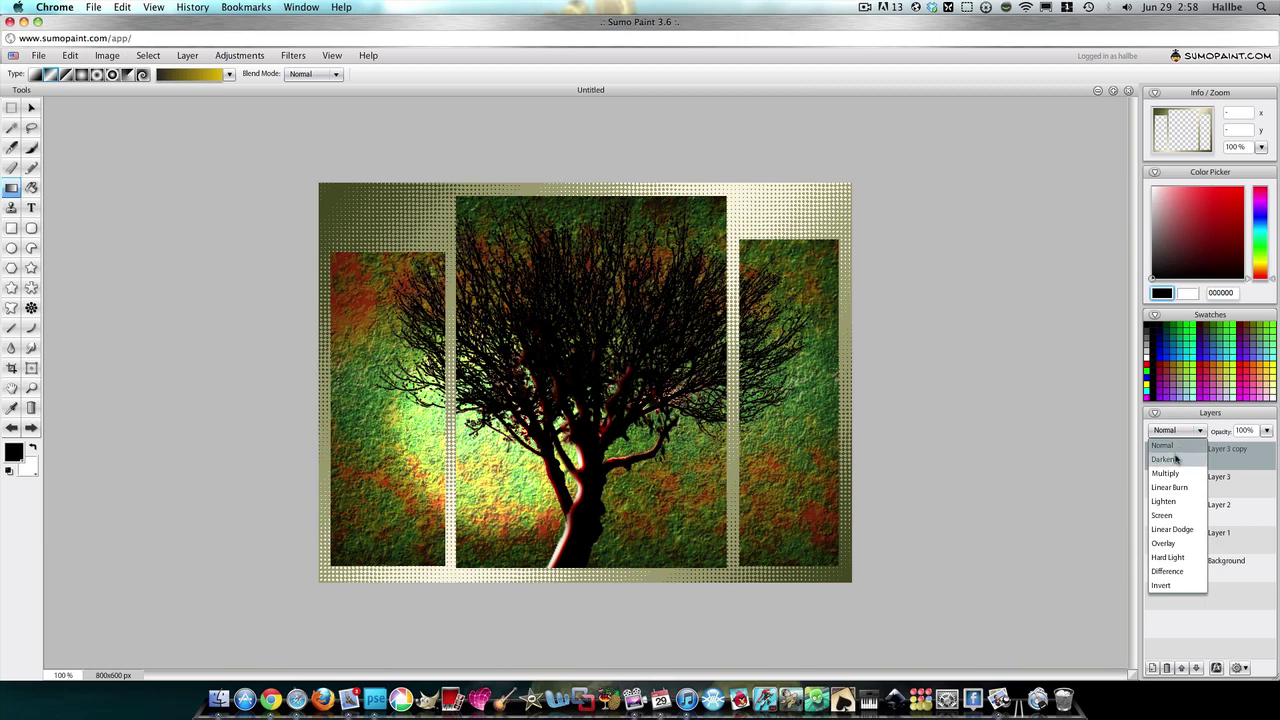
{"action": "left_click", "coordinate": [1176, 458]}
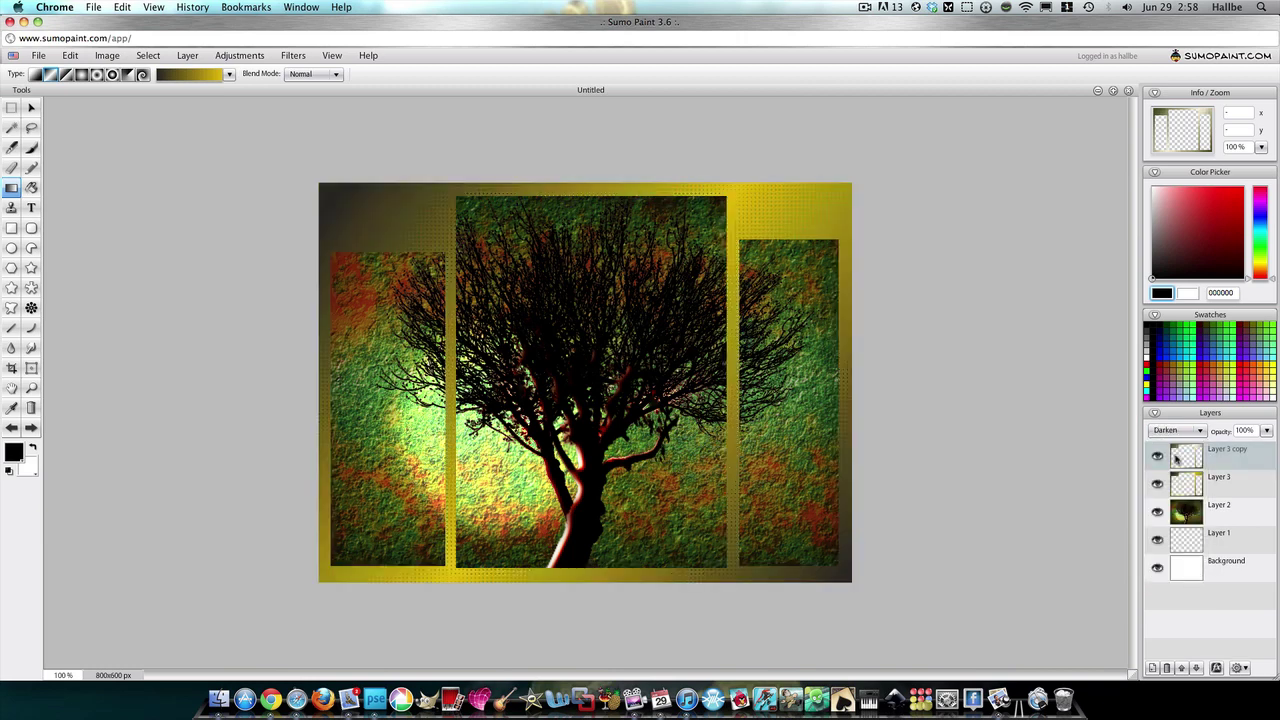
{"action": "left_click", "coordinate": [1176, 430]}
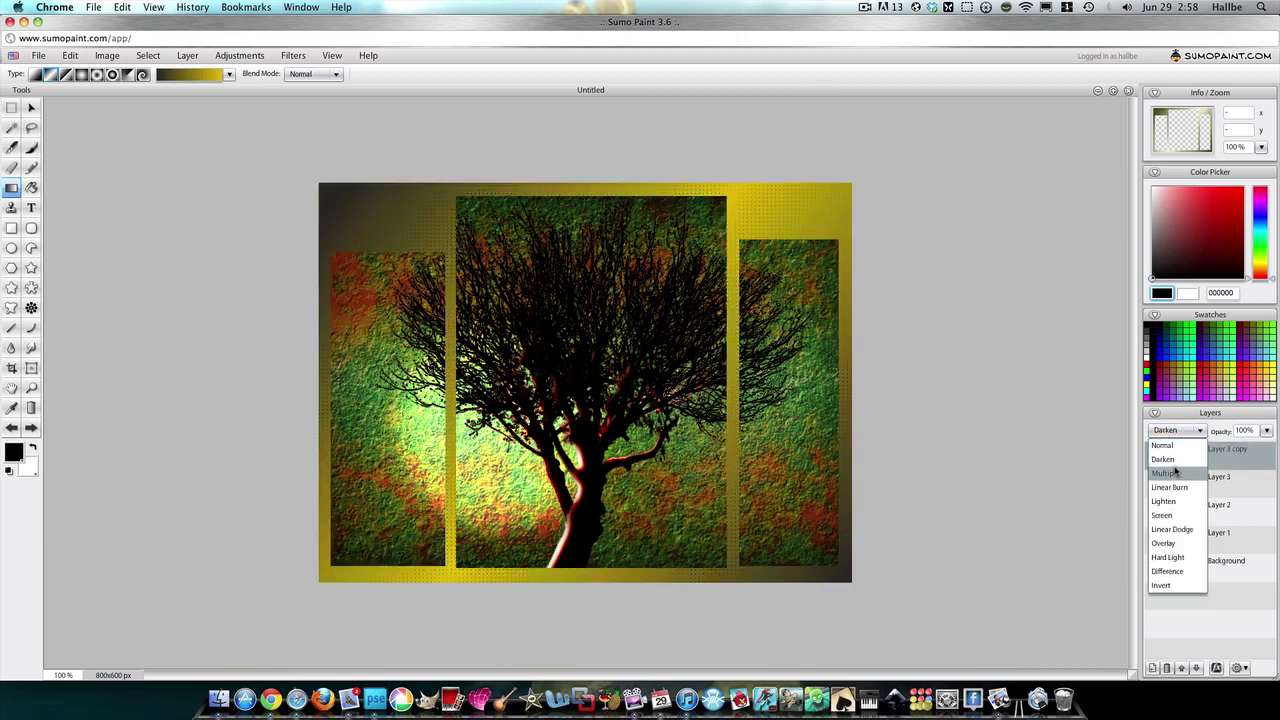
{"action": "left_click", "coordinate": [1176, 461]}
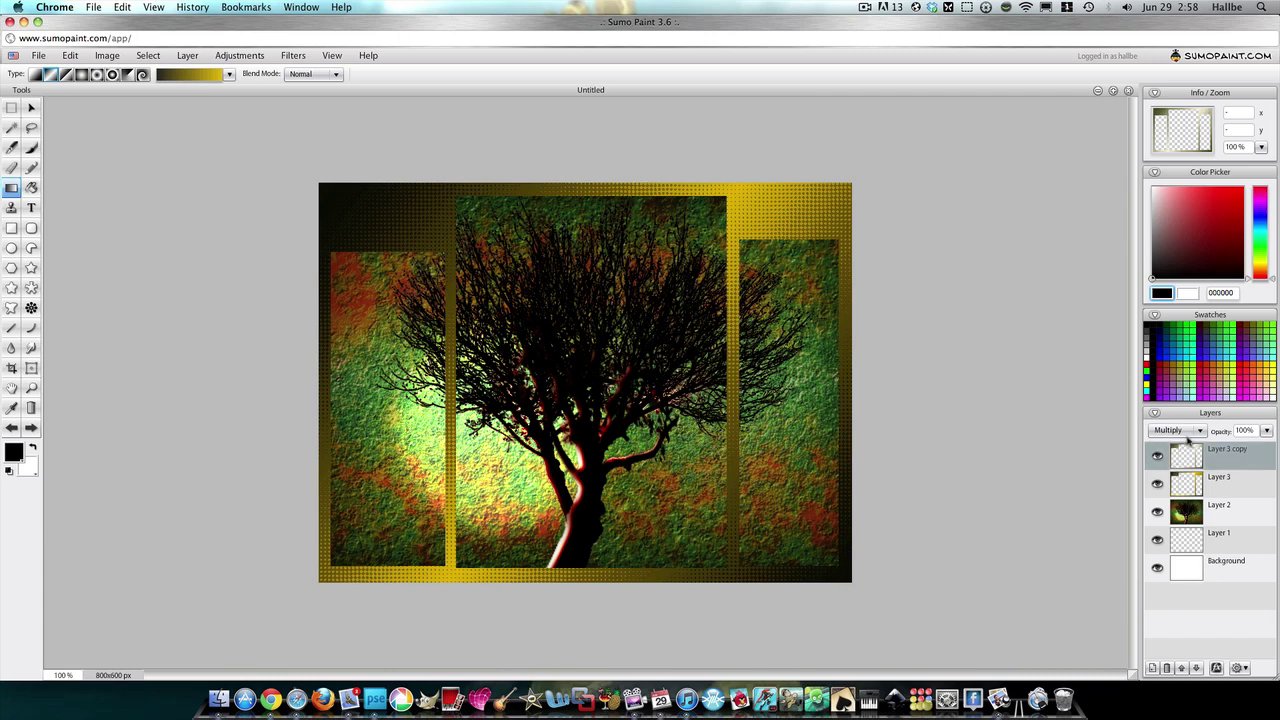
{"action": "left_click", "coordinate": [1176, 430]}
{"action": "left_click", "coordinate": [1186, 484]}
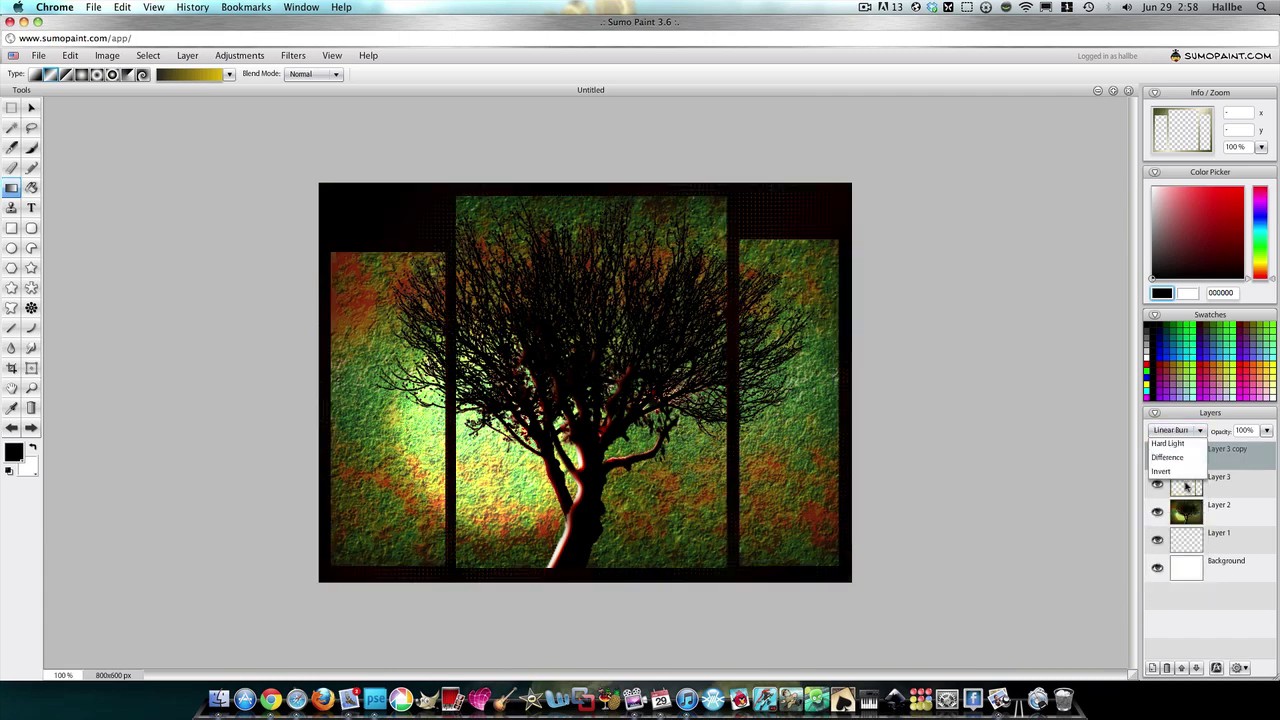
{"action": "left_click", "coordinate": [1186, 430]}
{"action": "left_click", "coordinate": [1177, 542]}
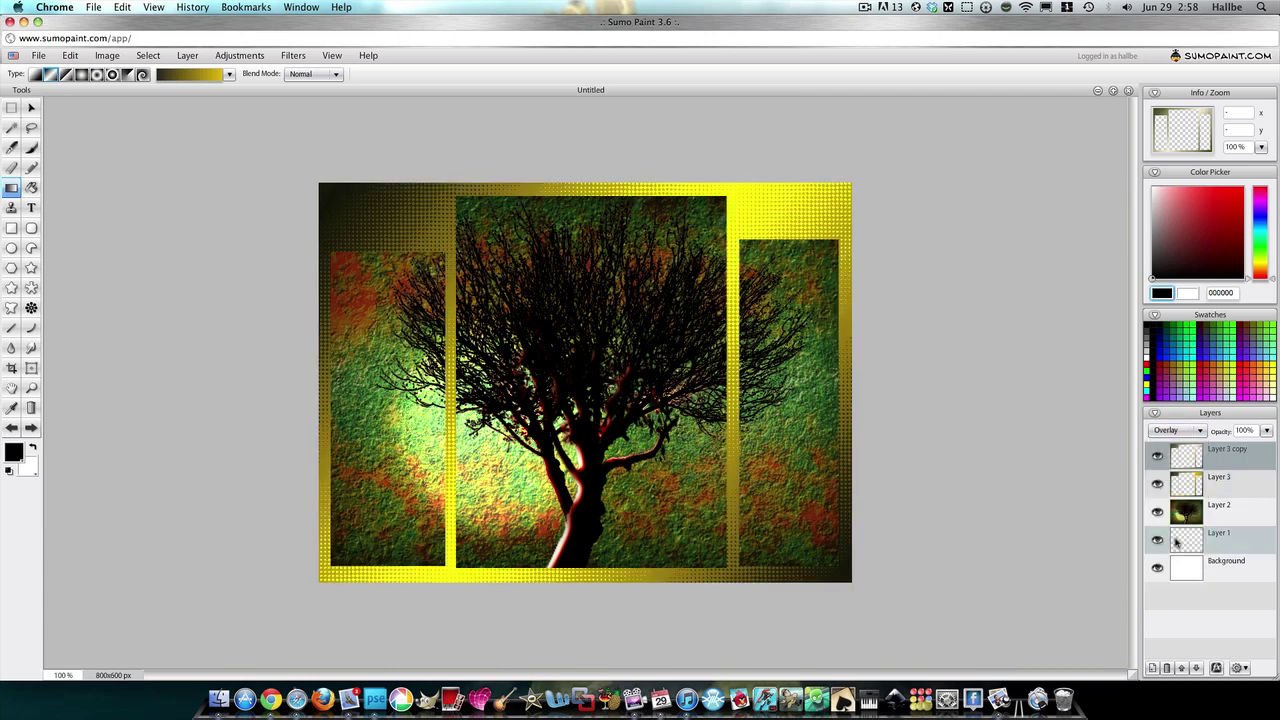
{"action": "left_click", "coordinate": [1183, 431]}
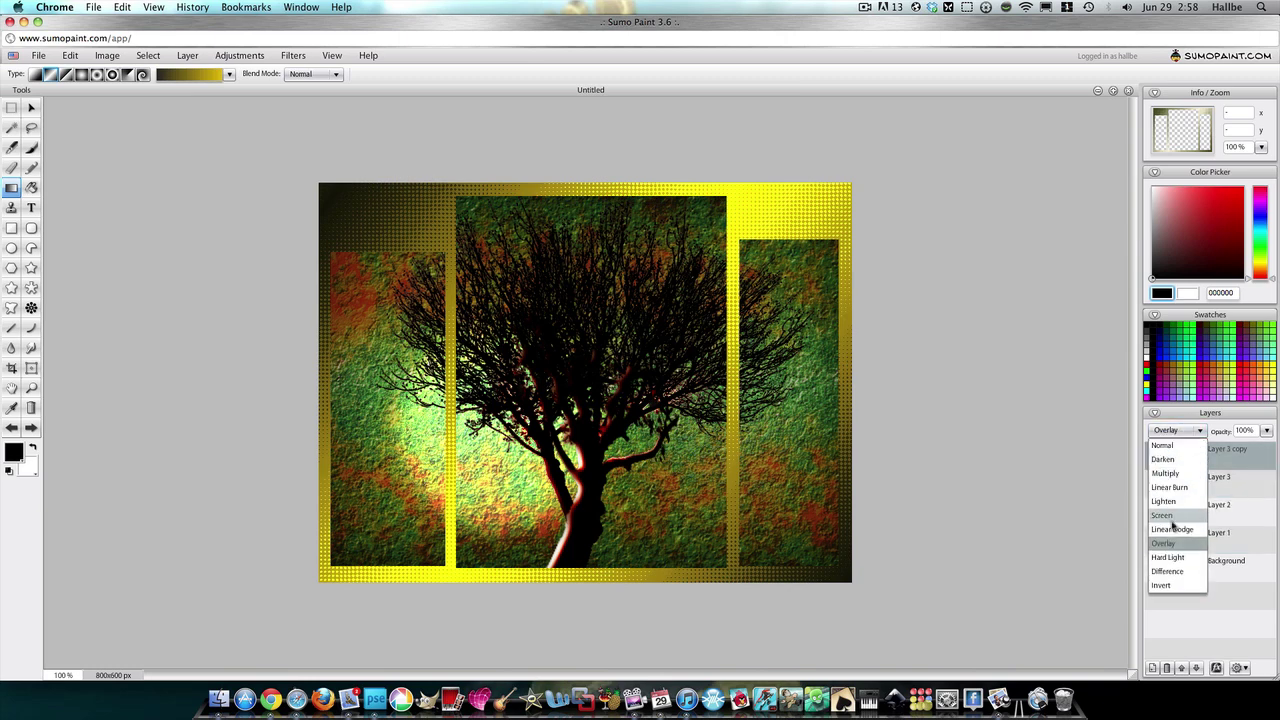
{"action": "left_click", "coordinate": [1166, 558]}
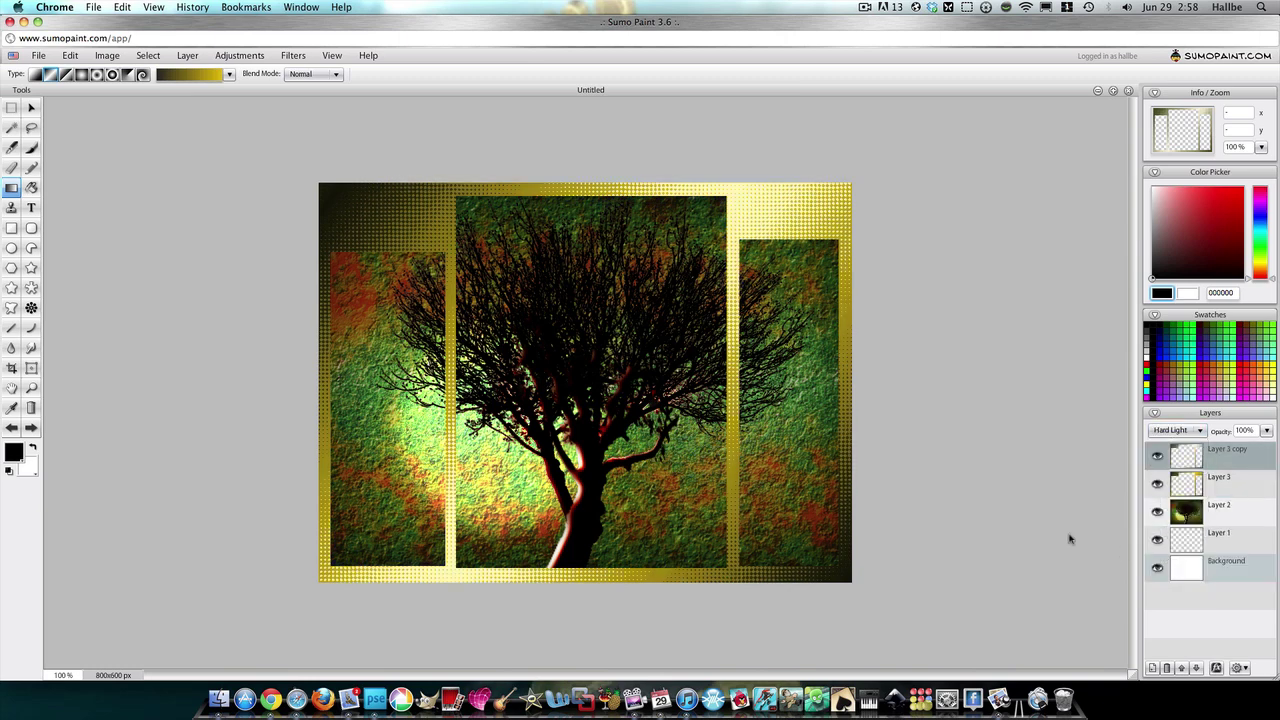
Emboss the dithered frame copy with an intensity of 4 and lower the layer's opacity to 74%.
{"action": "left_click", "coordinate": [293, 55]}
{"action": "mouse_move", "coordinate": [320, 194]}
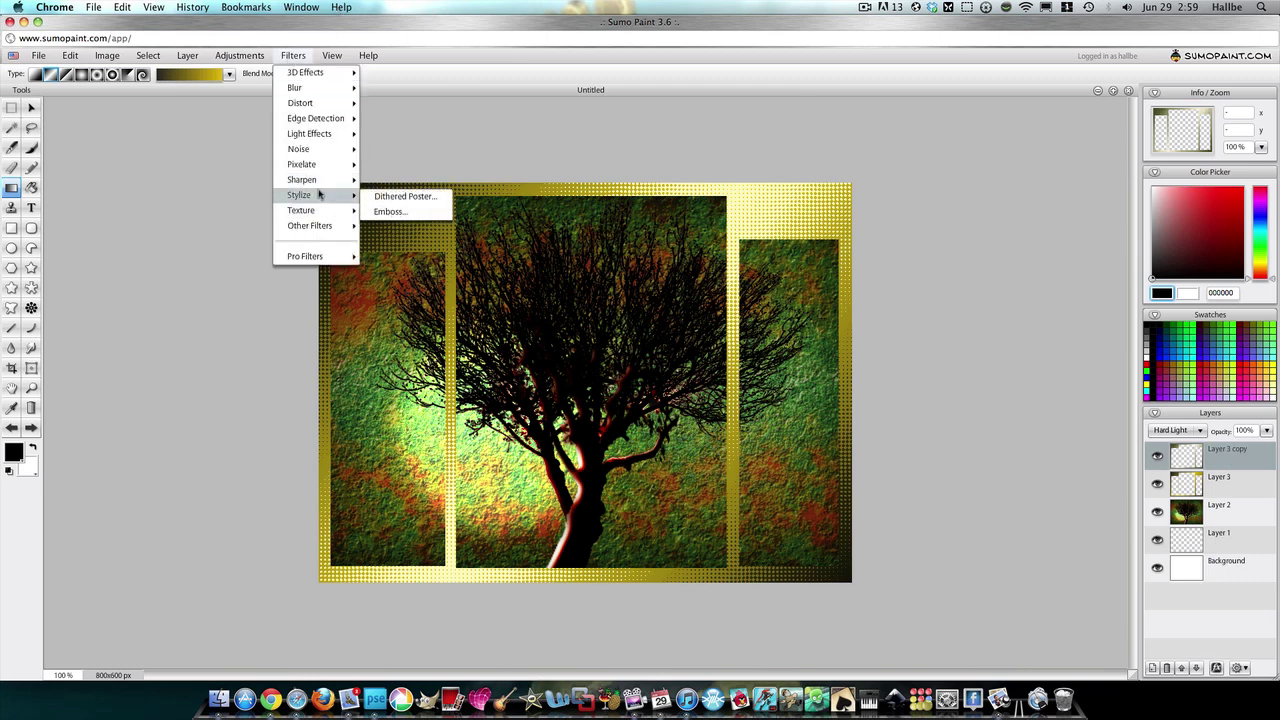
{"action": "left_click", "coordinate": [390, 211]}
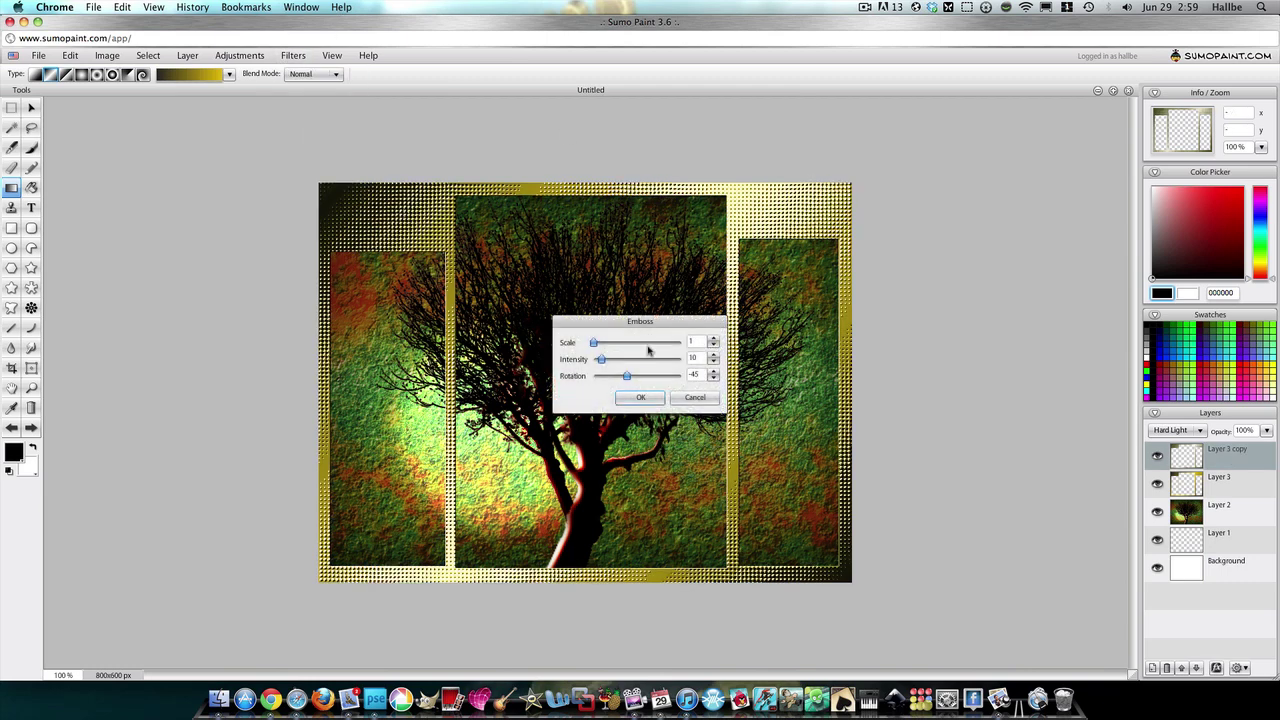
{"action": "left_click_drag", "start_coordinate": [647, 324], "coordinate": [975, 335]}
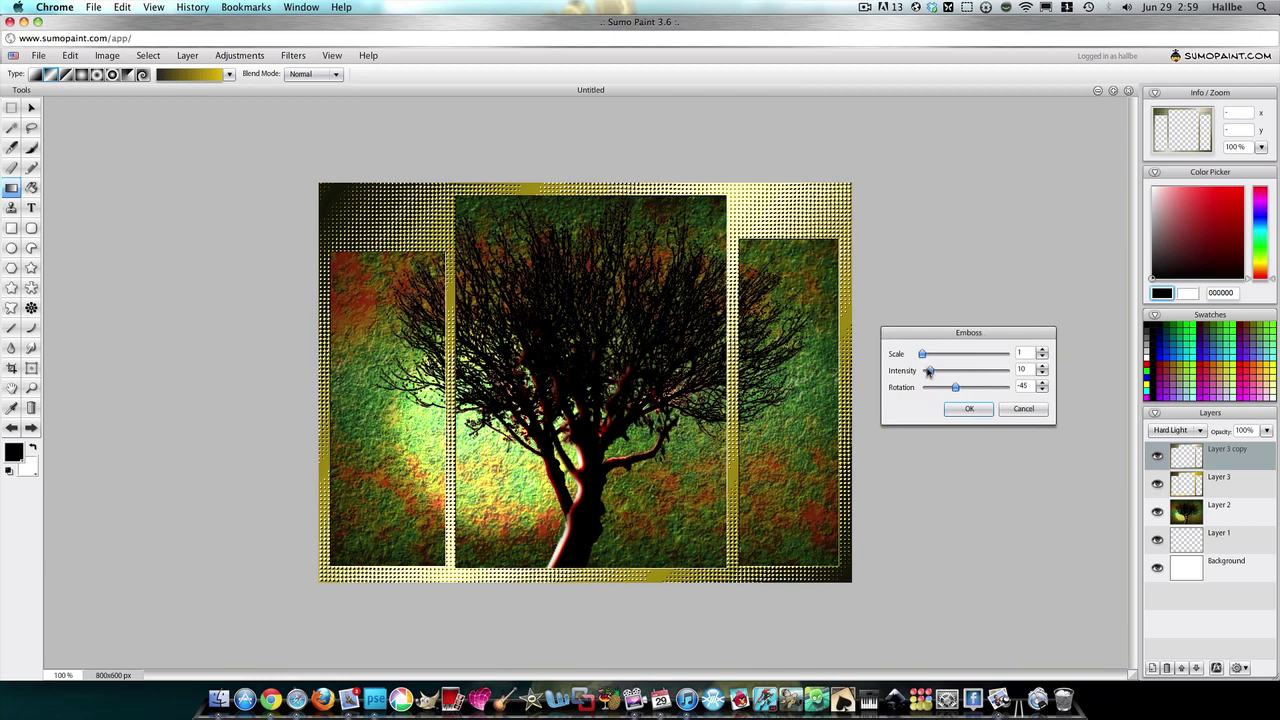
{"action": "left_click_drag", "start_coordinate": [929, 371], "coordinate": [923, 371]}
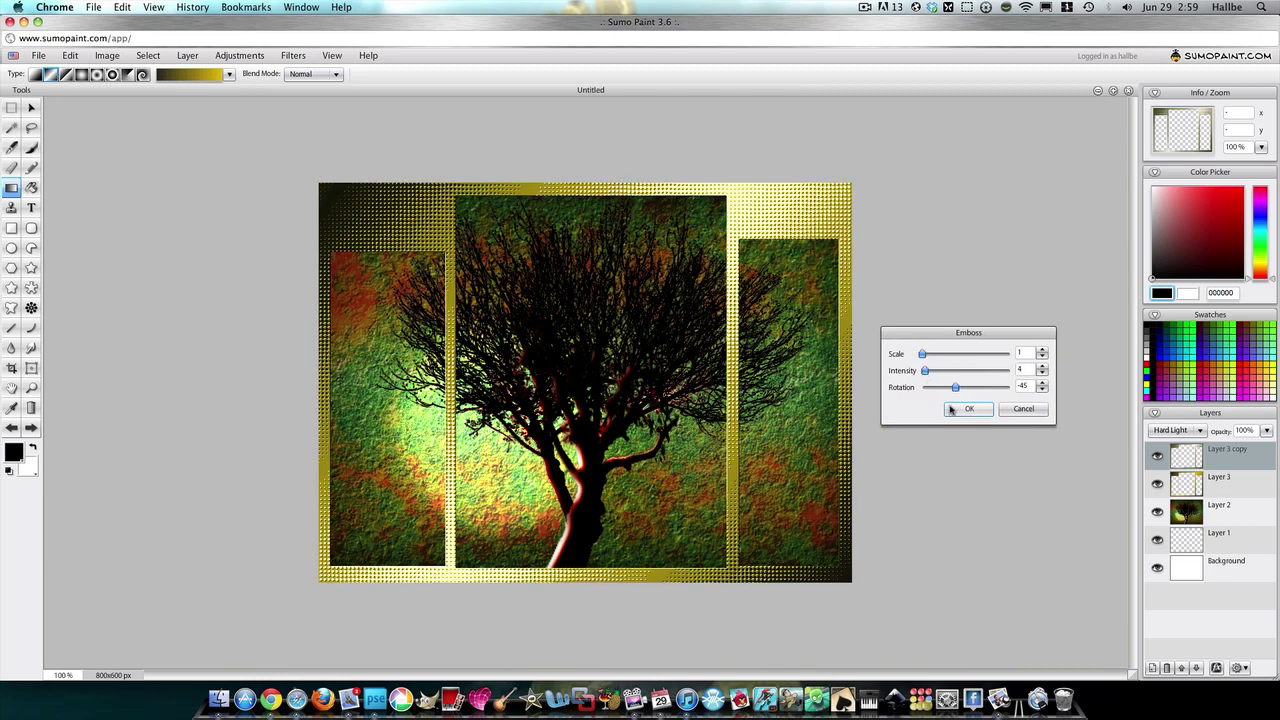
{"action": "left_click", "coordinate": [955, 409]}
{"action": "left_click", "coordinate": [1265, 431]}
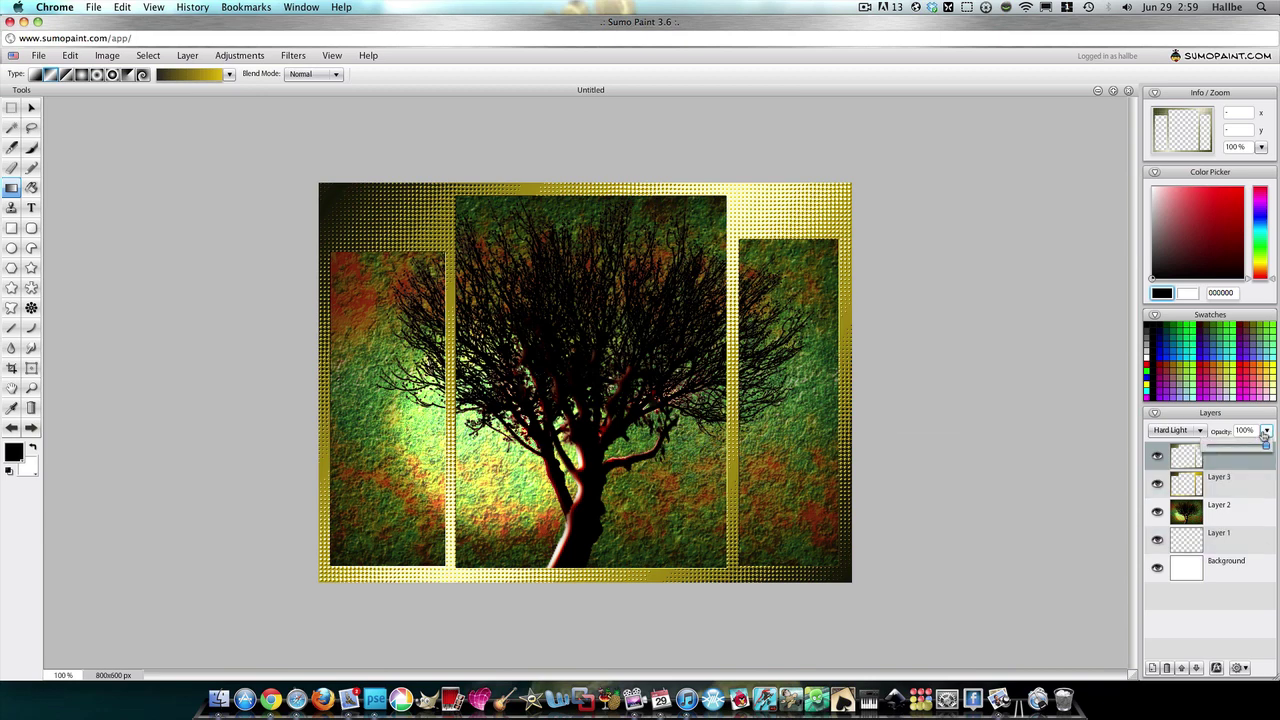
{"action": "left_click_drag", "start_coordinate": [1266, 447], "coordinate": [1250, 450]}
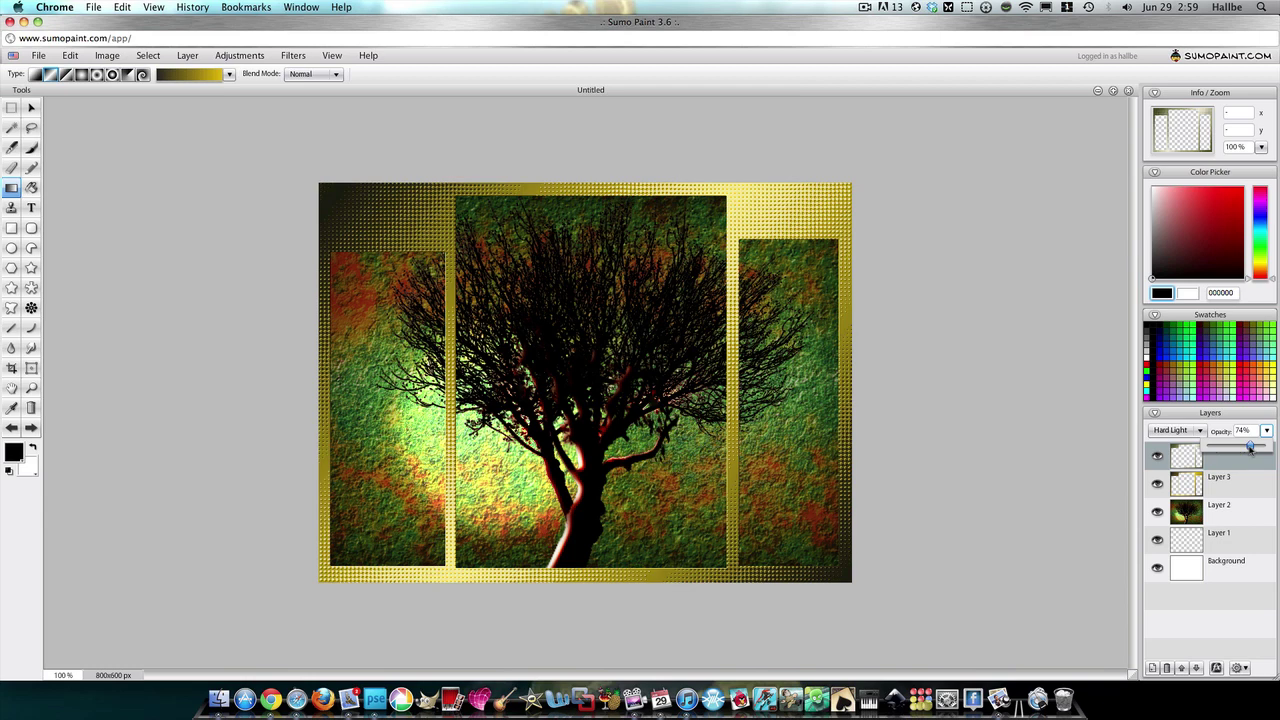
Try an opacity of 83% on the dithered frame copy, and undo it together with the stray gradient fill.
{"action": "left_click", "coordinate": [1080, 458]}
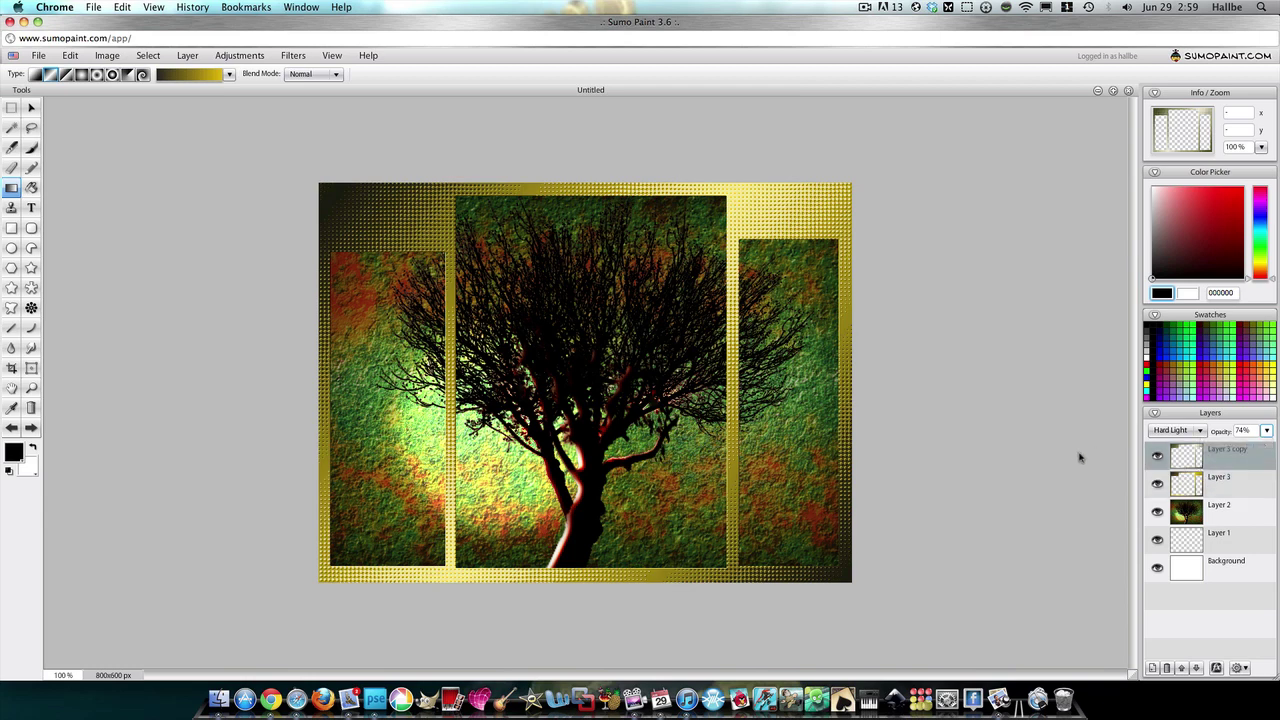
{"action": "left_click", "coordinate": [1265, 431]}
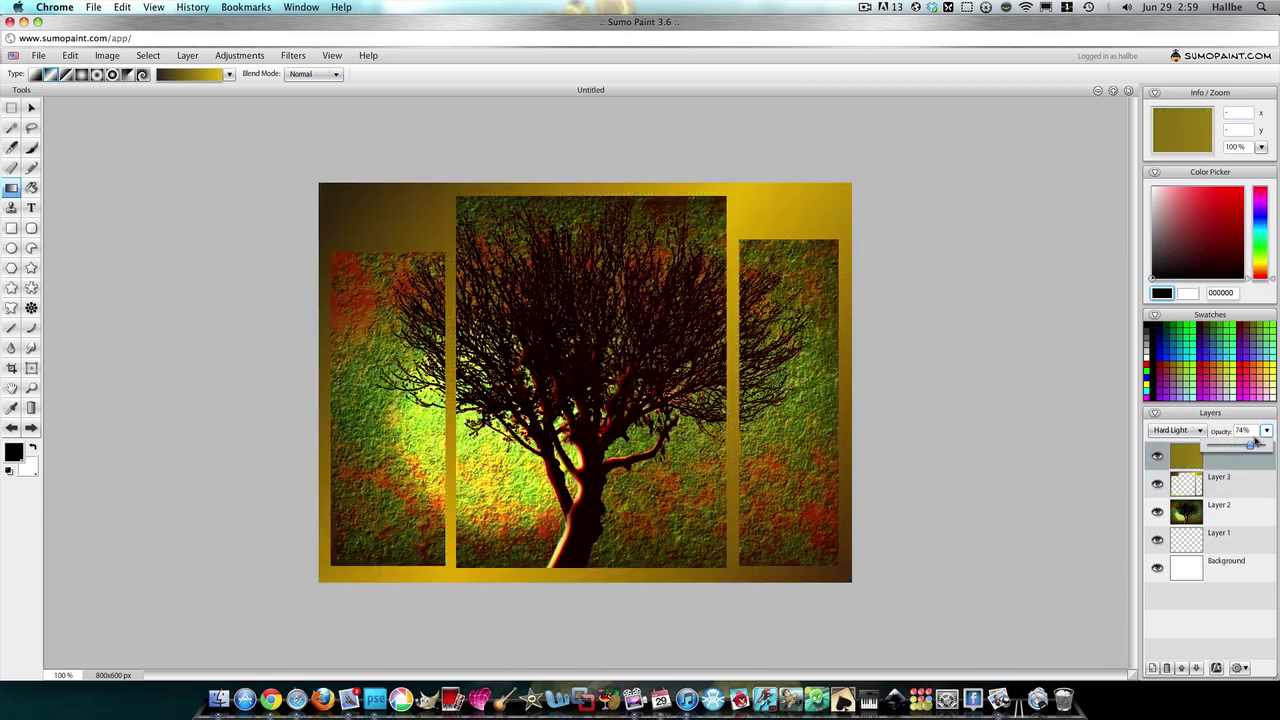
{"action": "left_click_drag", "start_coordinate": [1249, 448], "coordinate": [1256, 448]}
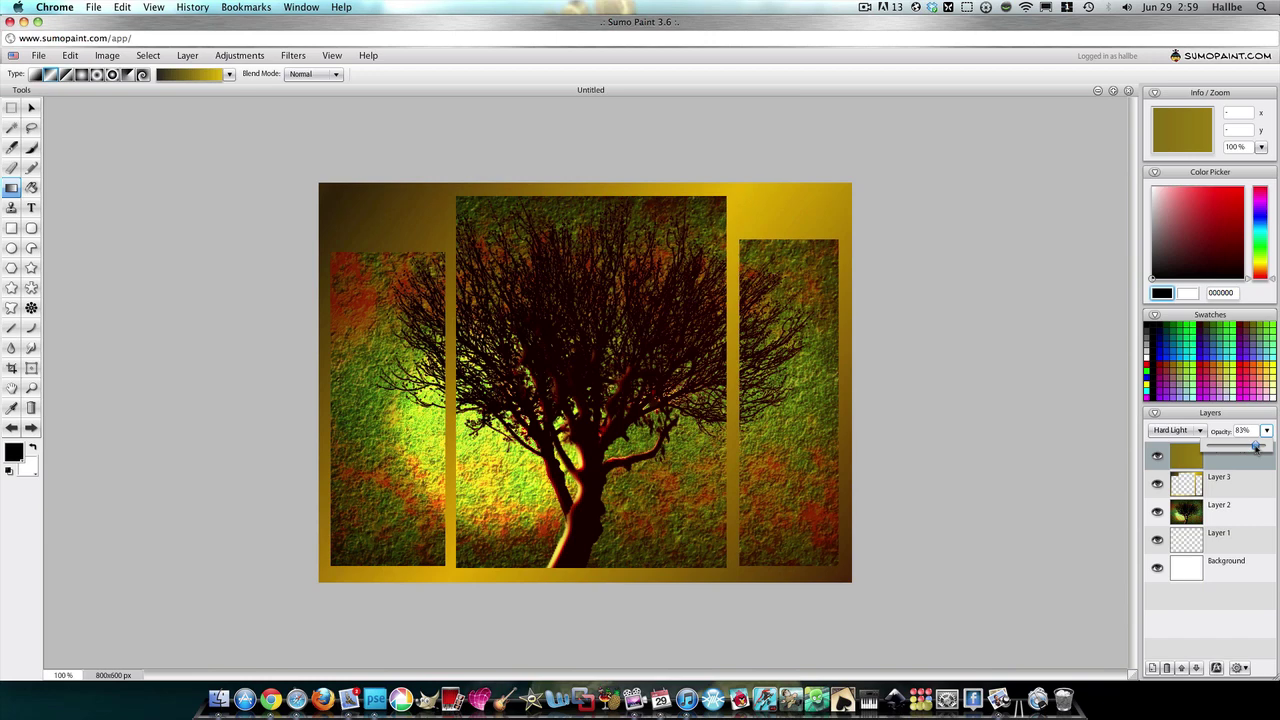
{"action": "left_click", "coordinate": [11, 427]}
{"action": "left_click", "coordinate": [11, 427]}
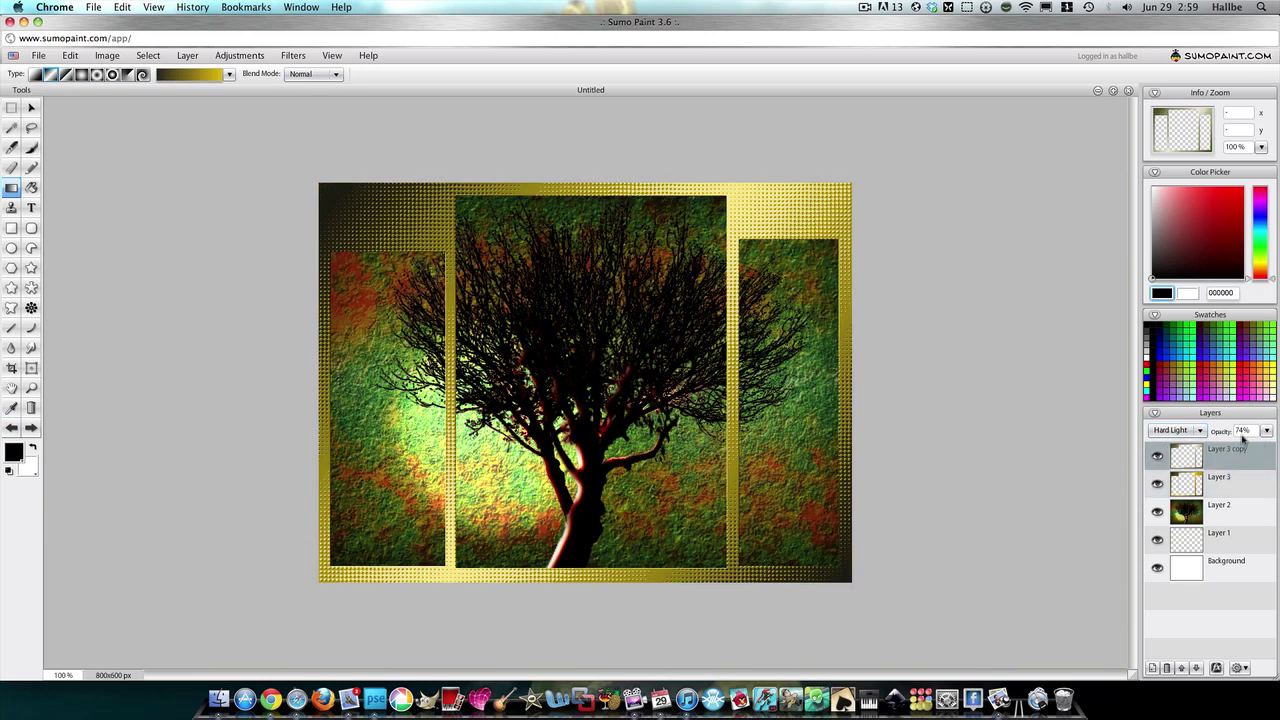
Try the Lighten and Screen blend modes on the dithered frame copy and return it to Hard Light.
{"action": "left_click", "coordinate": [1173, 430]}
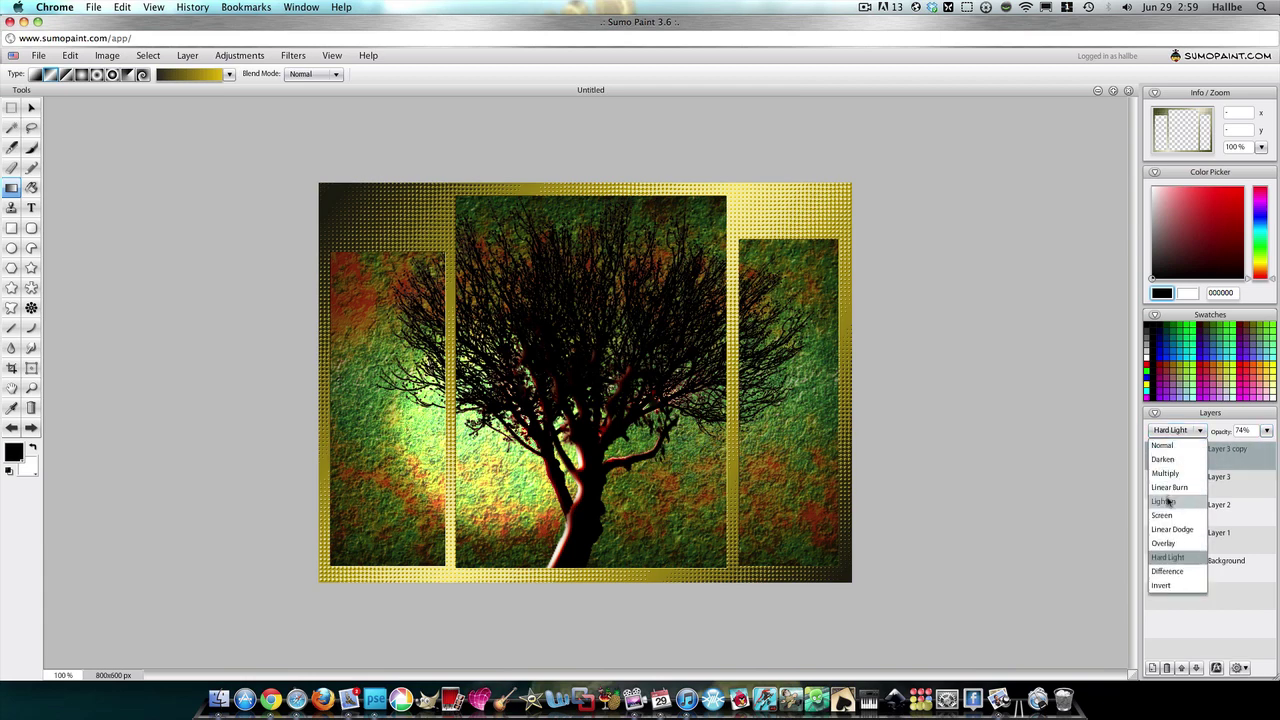
{"action": "left_click", "coordinate": [1186, 498]}
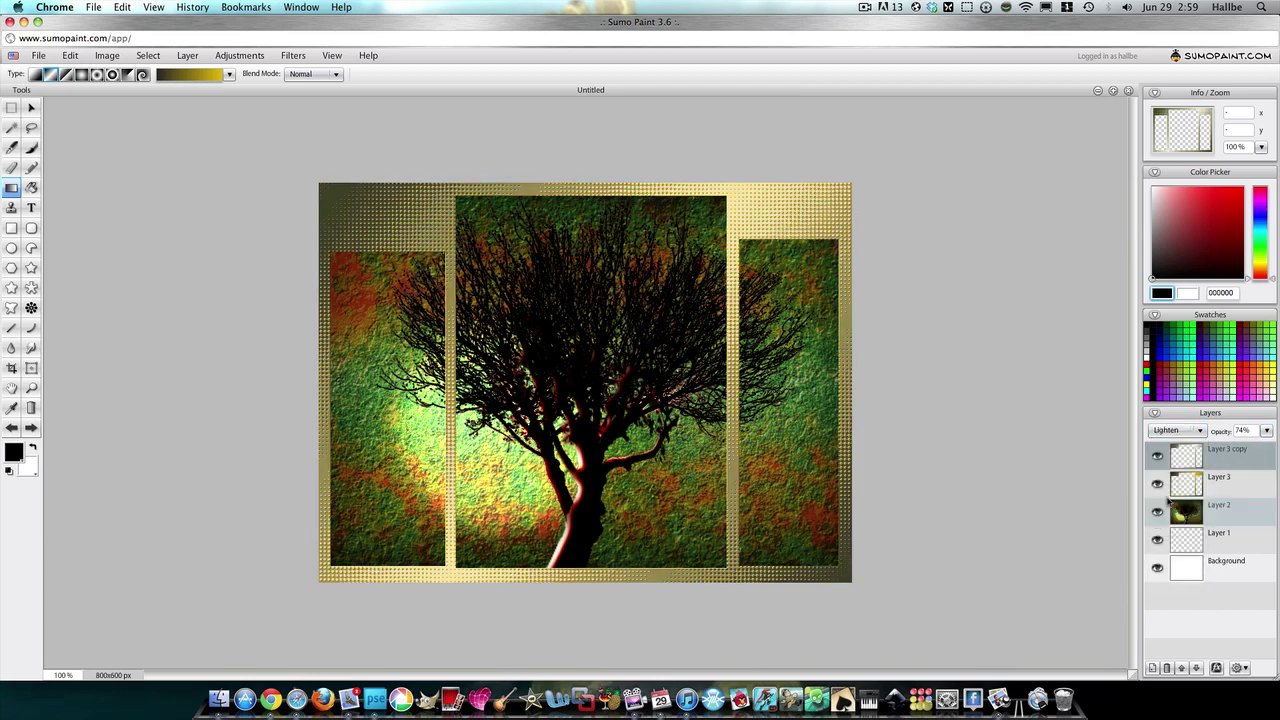
{"action": "left_click", "coordinate": [1188, 431]}
{"action": "left_click", "coordinate": [1178, 515]}
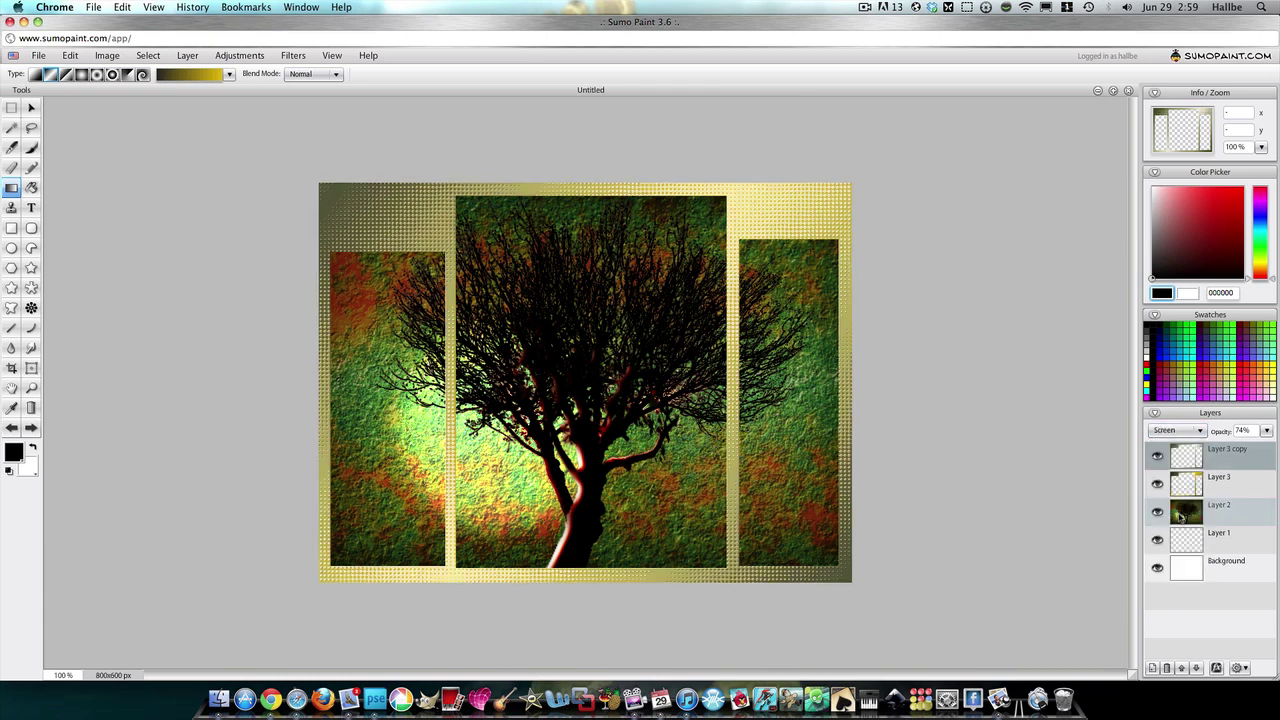
{"action": "left_click", "coordinate": [1191, 436]}
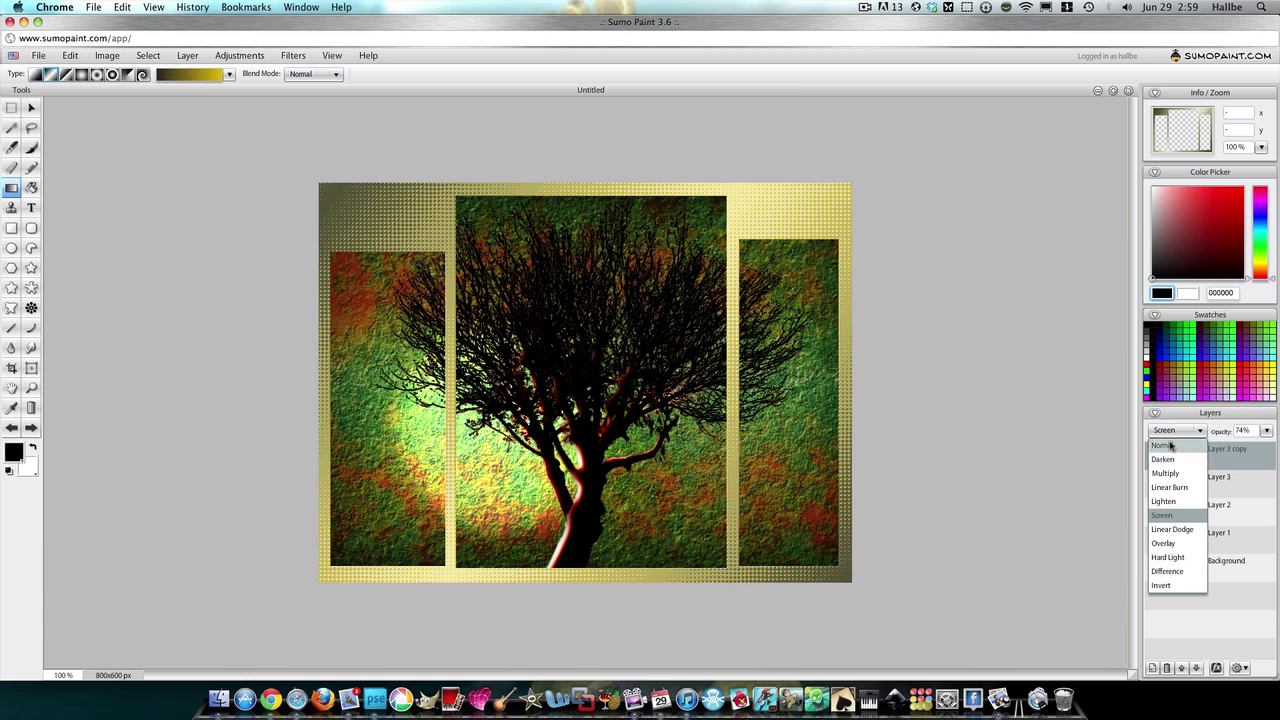
{"action": "left_click", "coordinate": [1175, 437]}
{"action": "left_click", "coordinate": [1174, 432]}
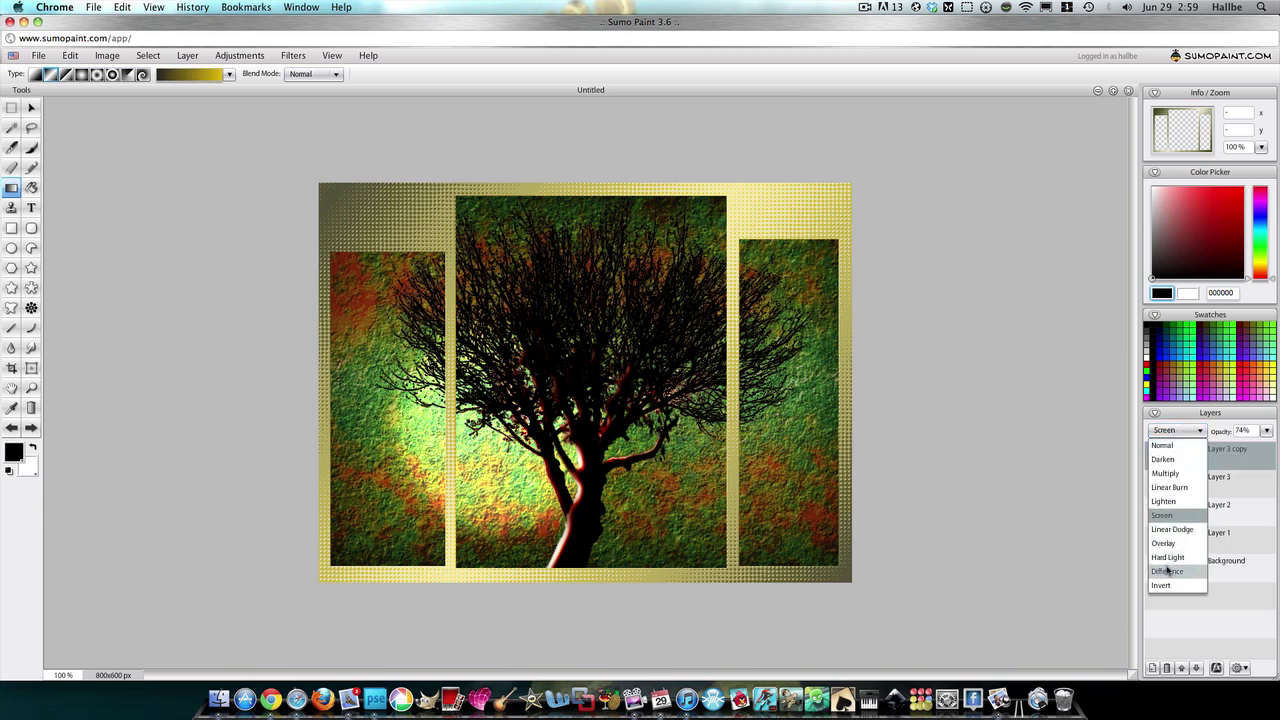
{"action": "left_click", "coordinate": [1168, 557]}
Lower the dithered frame copy's opacity to 66% and merge it down into the gold frame layer.
{"action": "left_click", "coordinate": [1267, 431]}
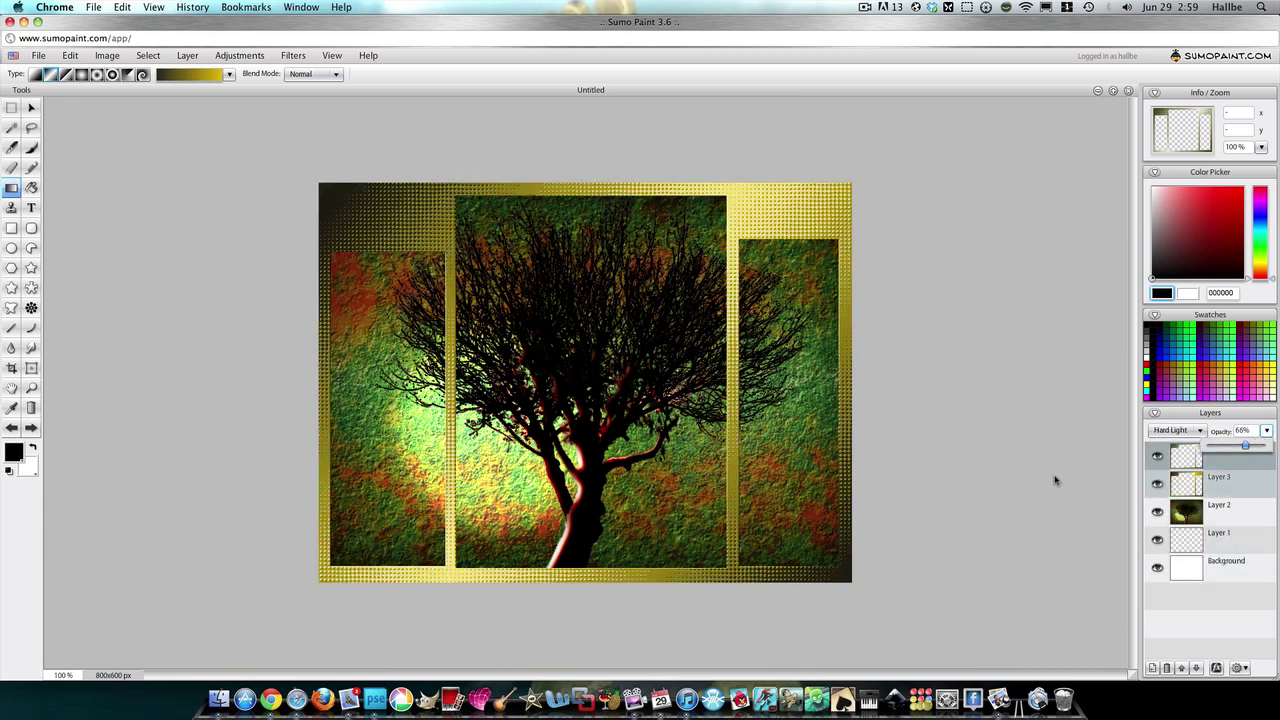
{"action": "left_click", "coordinate": [1109, 494]}
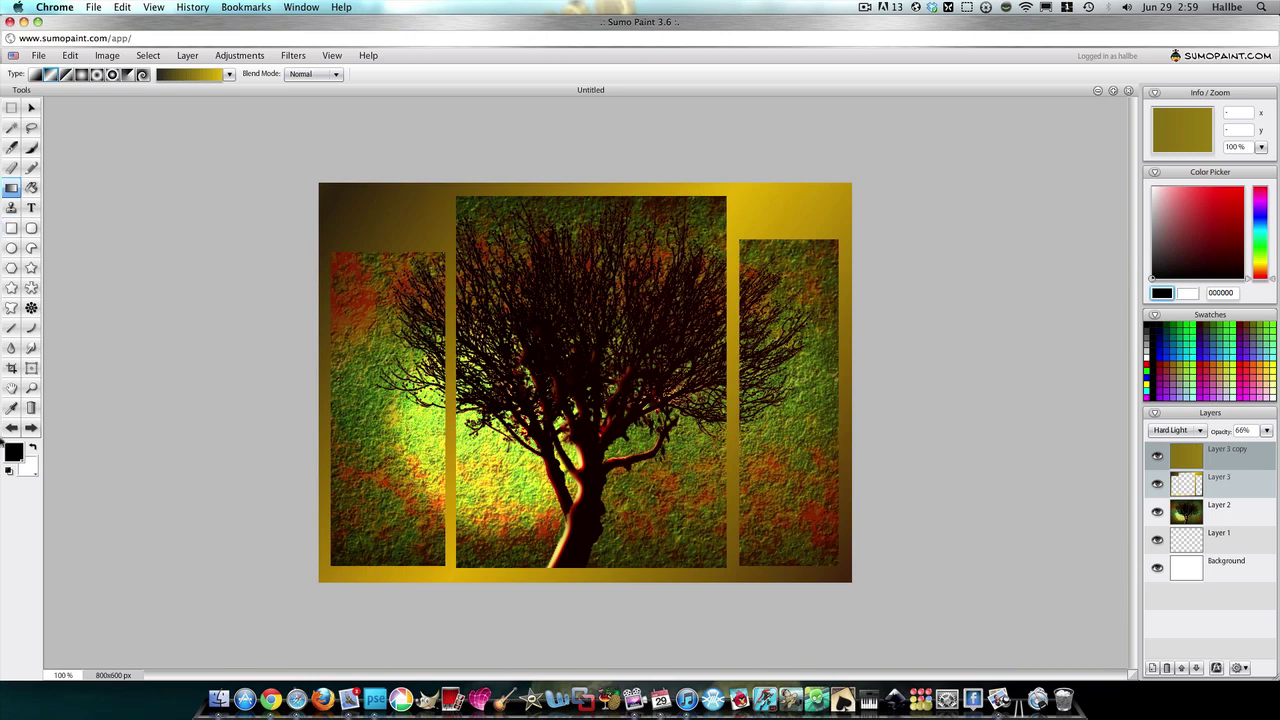
{"action": "left_click", "coordinate": [10, 429]}
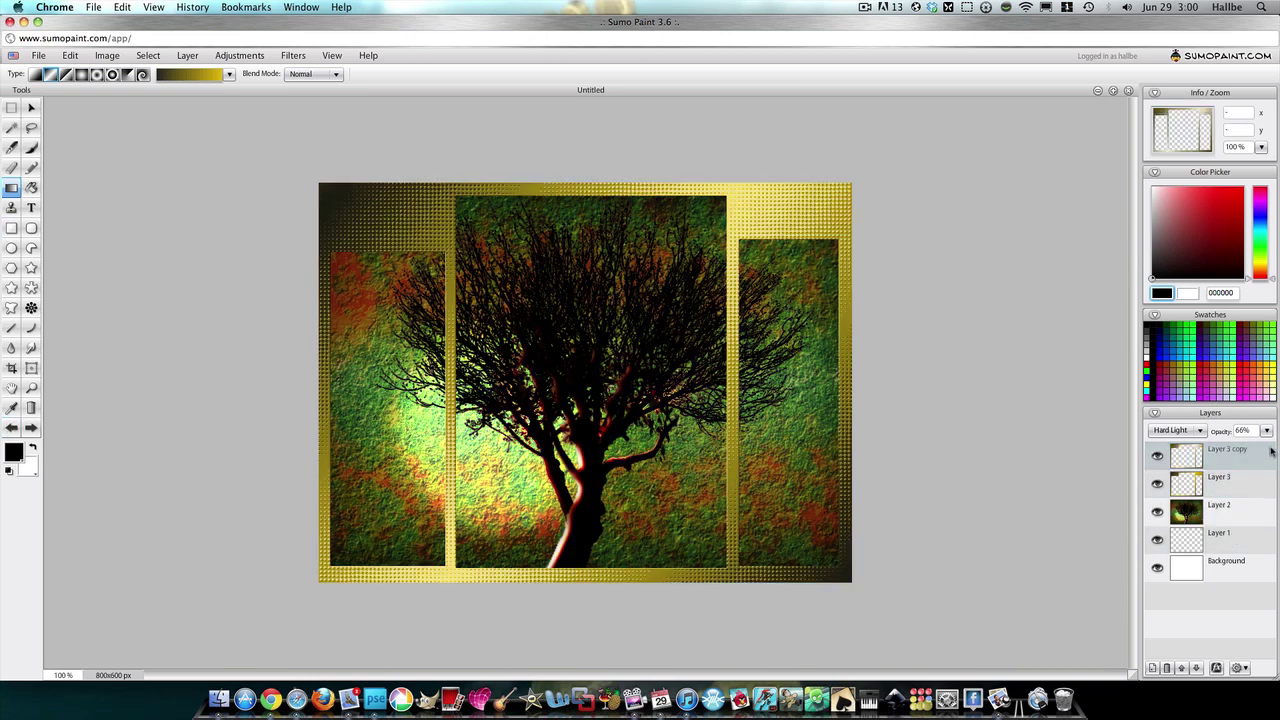
{"action": "right_click", "coordinate": [1188, 456]}
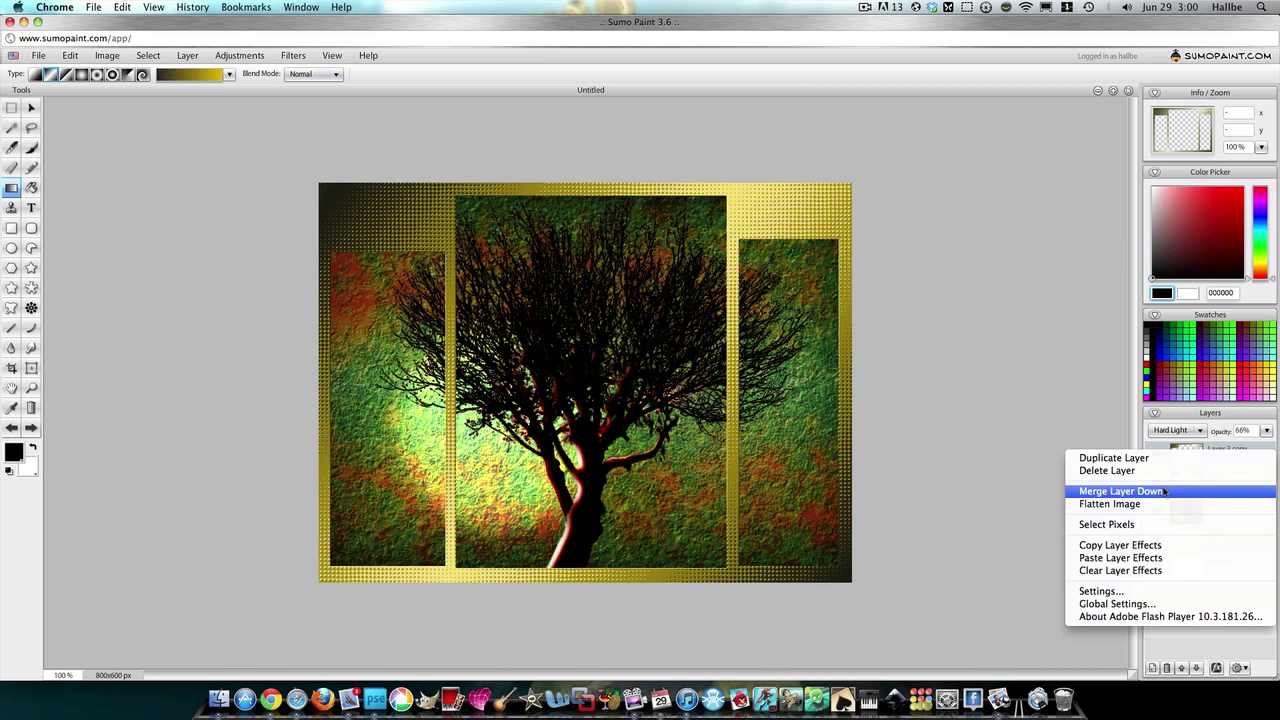
{"action": "left_click", "coordinate": [1165, 491]}
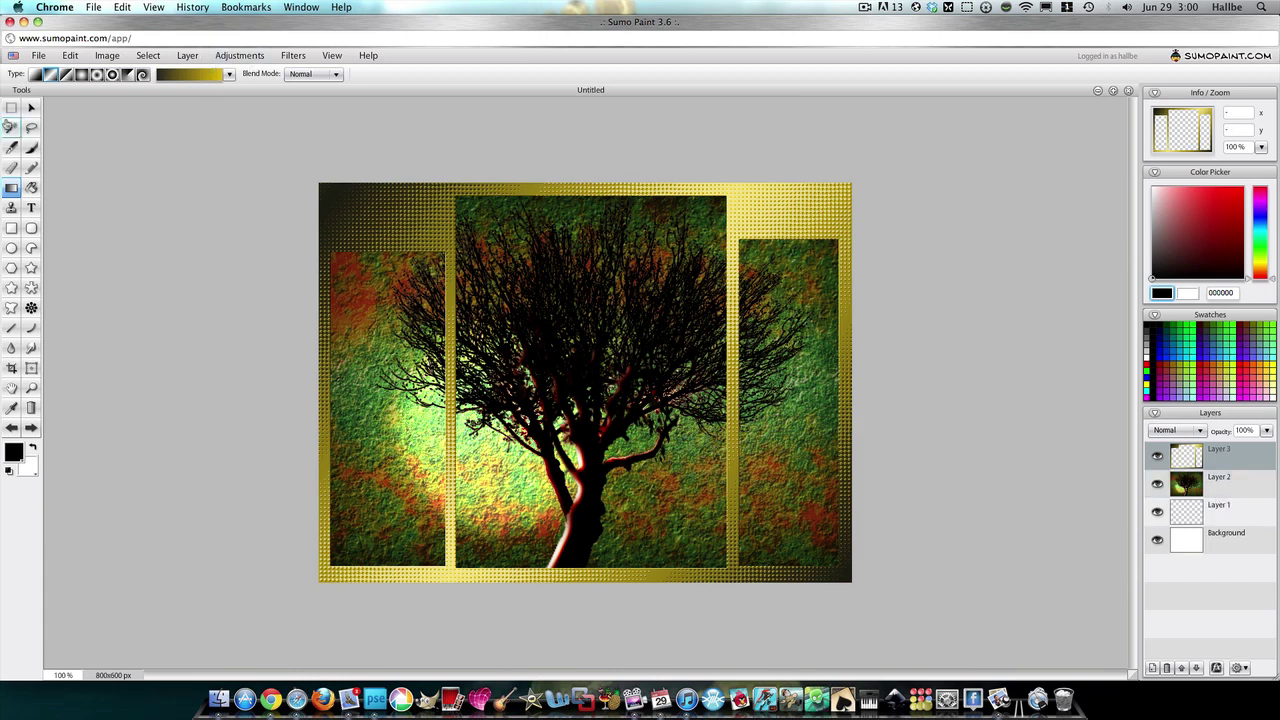
Add an inner bevel to the merged frame layer with a distance of 10 and an angle of 164.
{"action": "left_click", "coordinate": [188, 56]}
{"action": "mouse_move", "coordinate": [214, 134]}
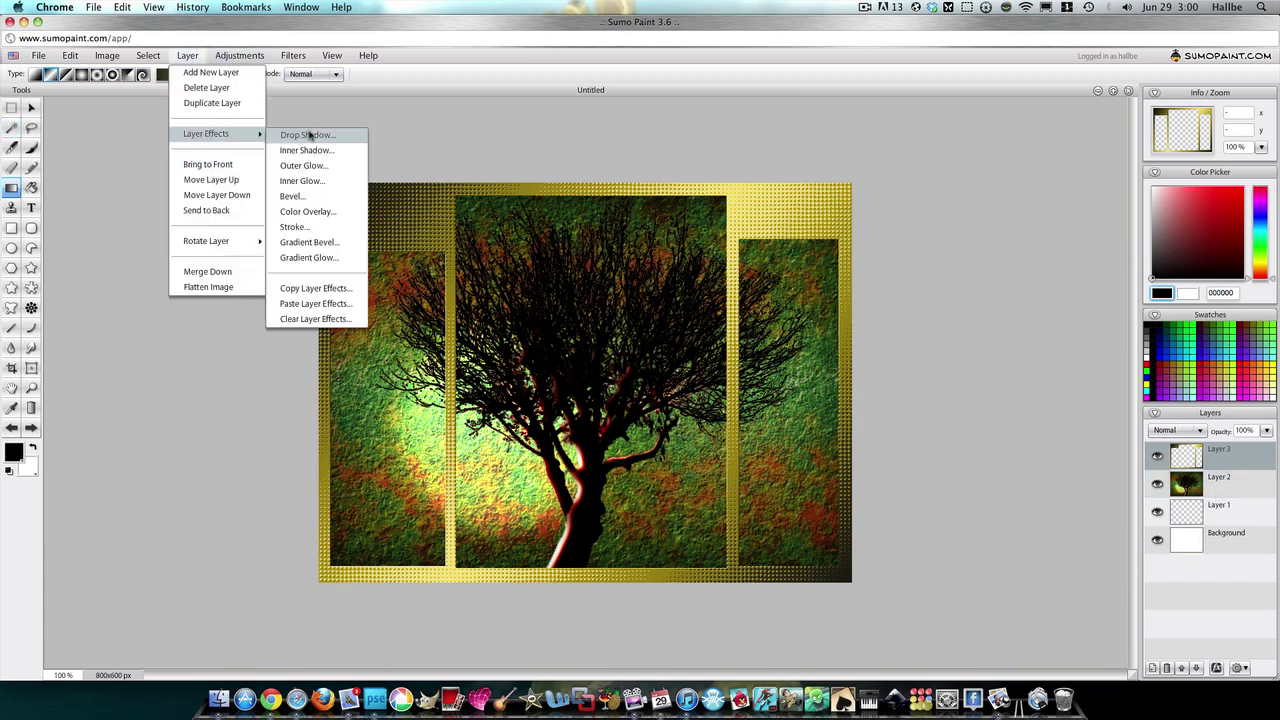
{"action": "left_click", "coordinate": [305, 196]}
{"action": "left_click_drag", "start_coordinate": [640, 216], "coordinate": [1050, 142]}
{"action": "mouse_move", "coordinate": [1069, 217]}
{"action": "left_mouse_down"}
{"action": "mouse_move", "coordinate": [1095, 225]}
{"action": "mouse_move", "coordinate": [1067, 199]}
{"action": "left_mouse_up"}
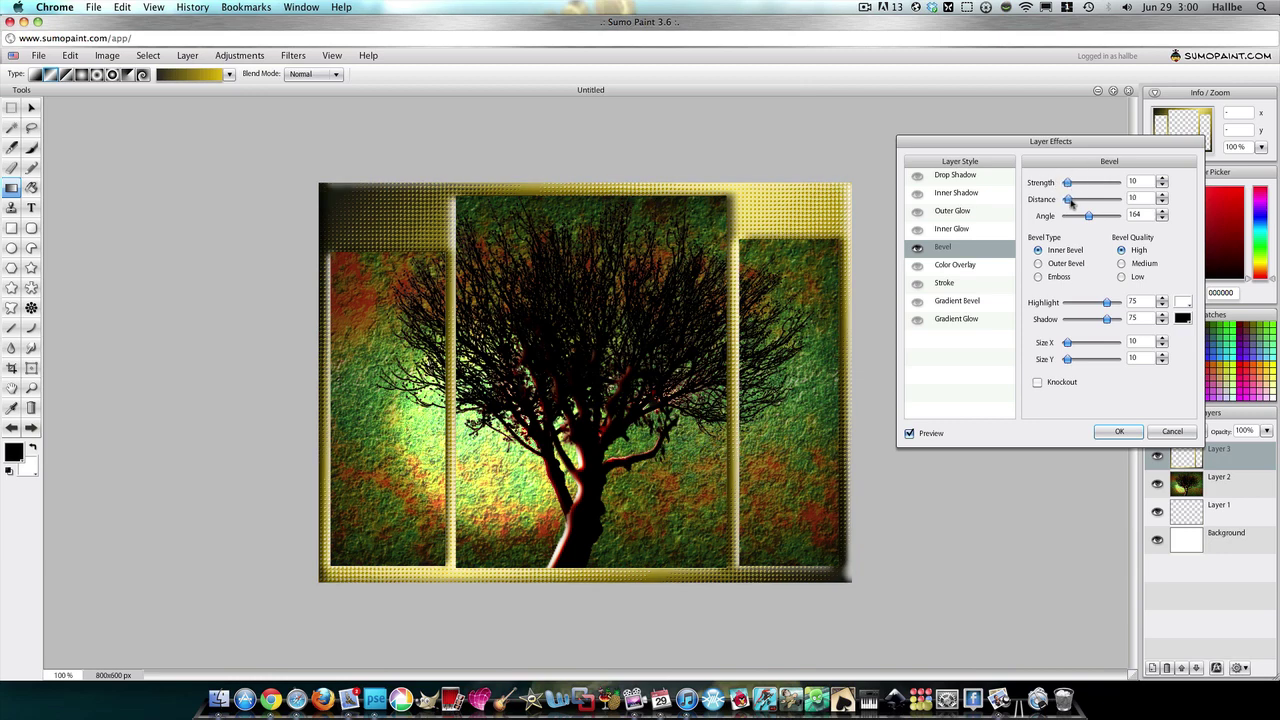
{"action": "left_click", "coordinate": [1120, 432]}
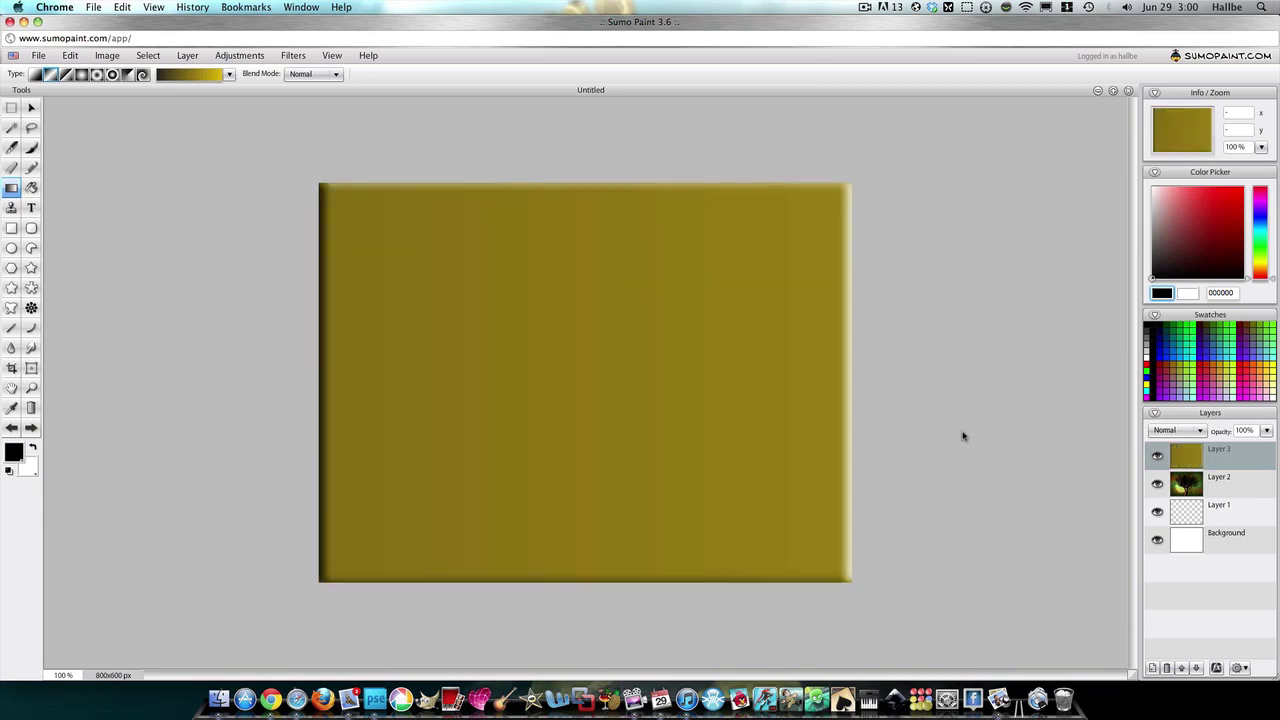
{"action": "left_click", "coordinate": [11, 428]}
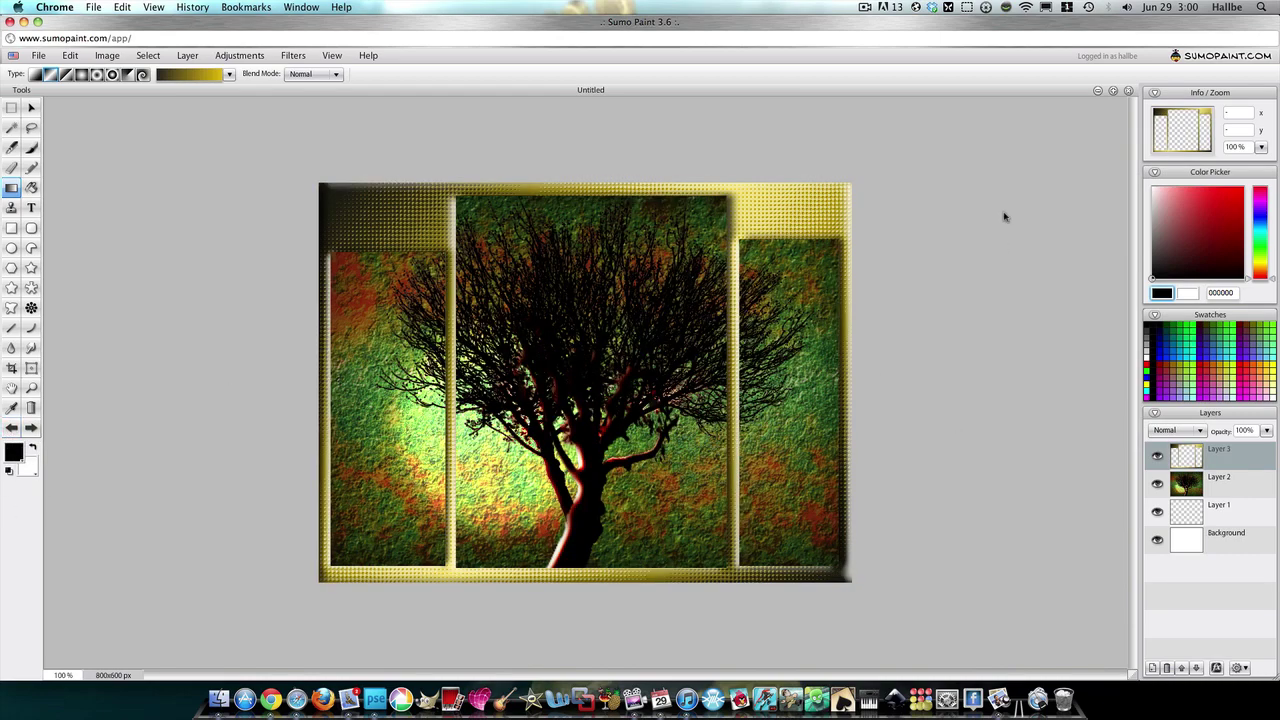
Duplicate the beveled frame layer and place the copy directly beneath the original.
{"action": "left_click", "coordinate": [1205, 482], "text": "shift"}
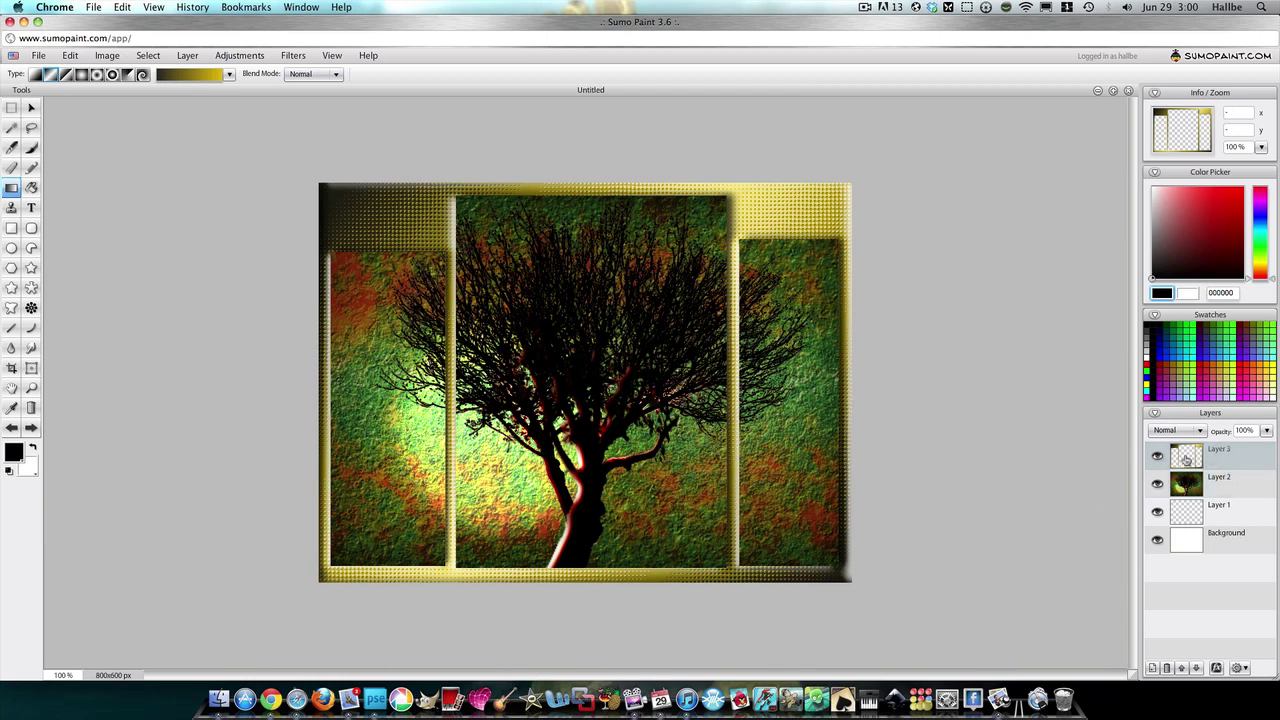
{"action": "right_click", "coordinate": [1210, 458]}
{"action": "left_click", "coordinate": [1195, 460]}
{"action": "left_click", "coordinate": [1178, 482], "text": "shift"}
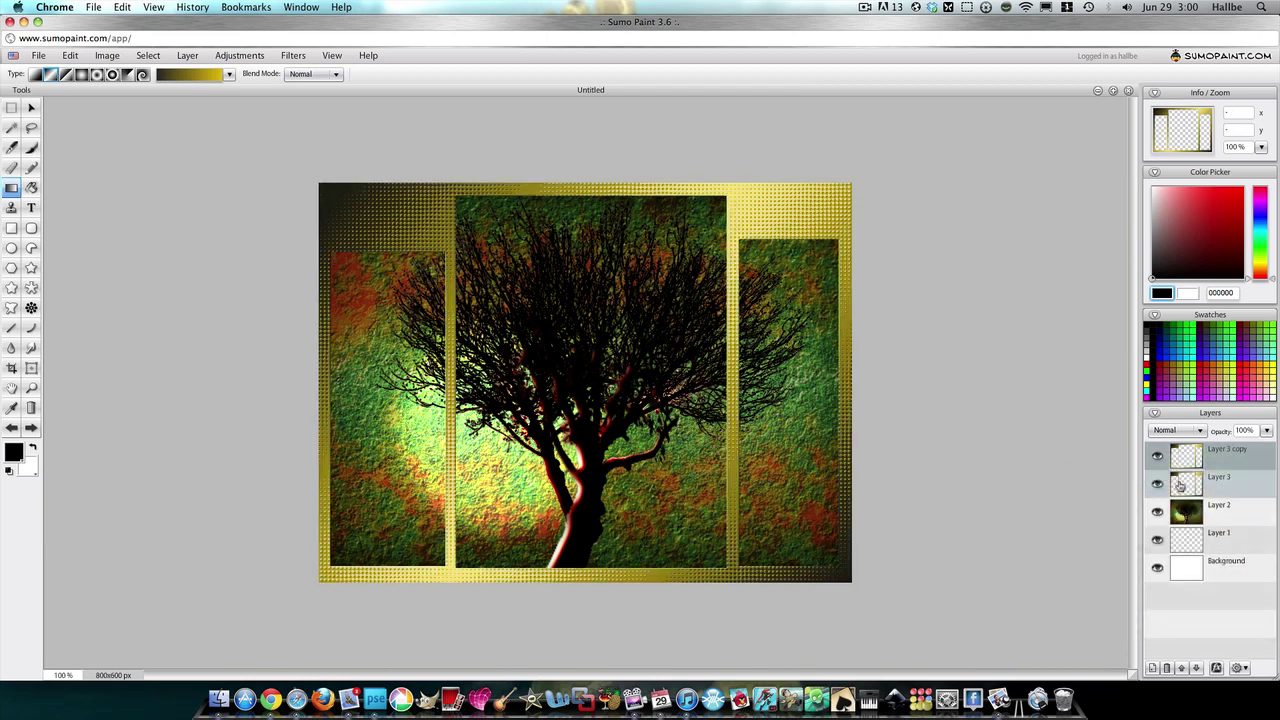
{"action": "left_click_drag", "start_coordinate": [1194, 456], "coordinate": [1190, 505]}
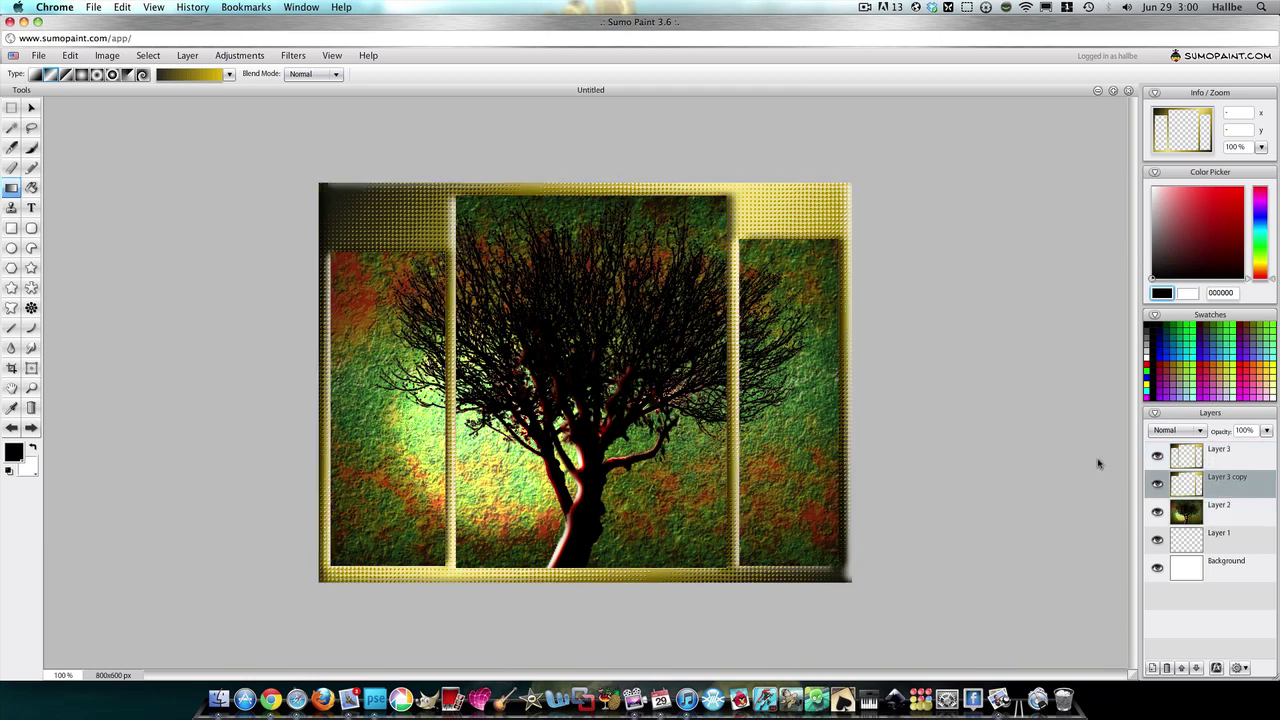
Desaturate the lower frame copy with a saturation of -100 and shift it slightly left of the original frame.
{"action": "left_click", "coordinate": [233, 58]}
{"action": "left_click", "coordinate": [258, 151]}
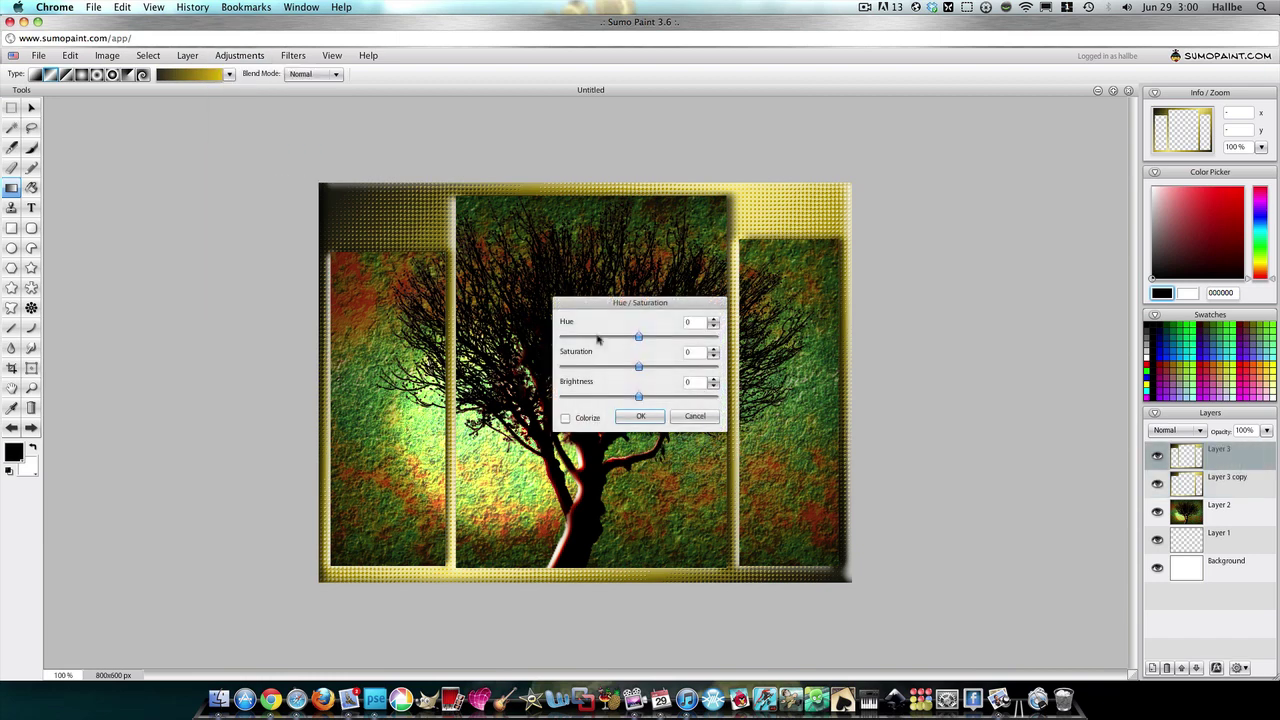
{"action": "left_click_drag", "start_coordinate": [639, 368], "coordinate": [559, 367]}
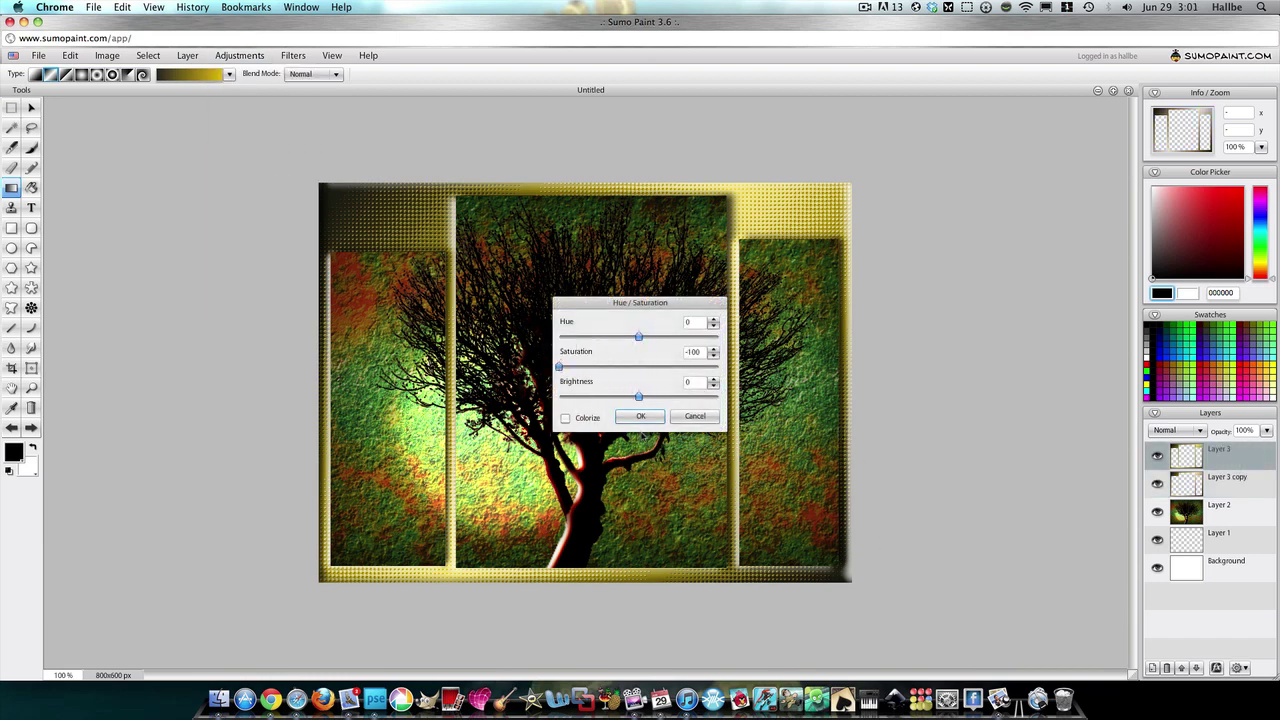
{"action": "left_click", "coordinate": [640, 416]}
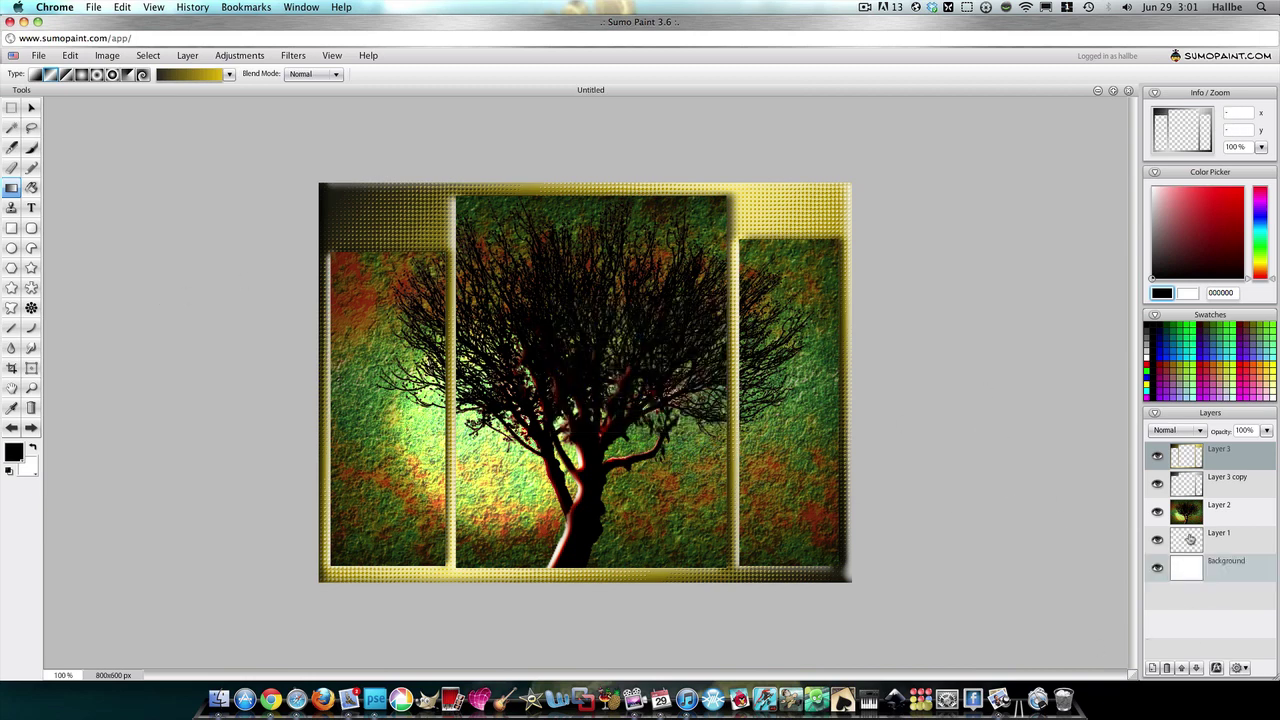
{"action": "left_click", "coordinate": [31, 107]}
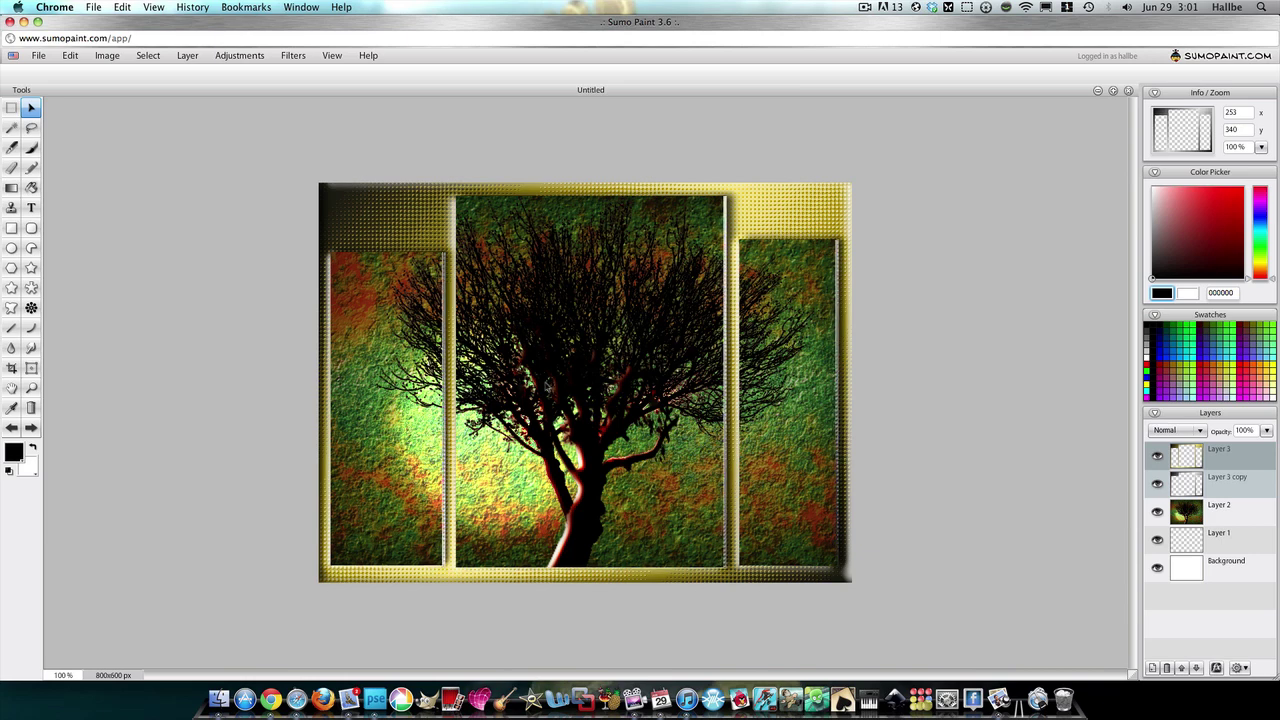
Darken the offset frame copy with a brightness of about -166 and a slightly raised saturation.
{"action": "left_click", "coordinate": [239, 55]}
{"action": "left_click", "coordinate": [274, 147]}
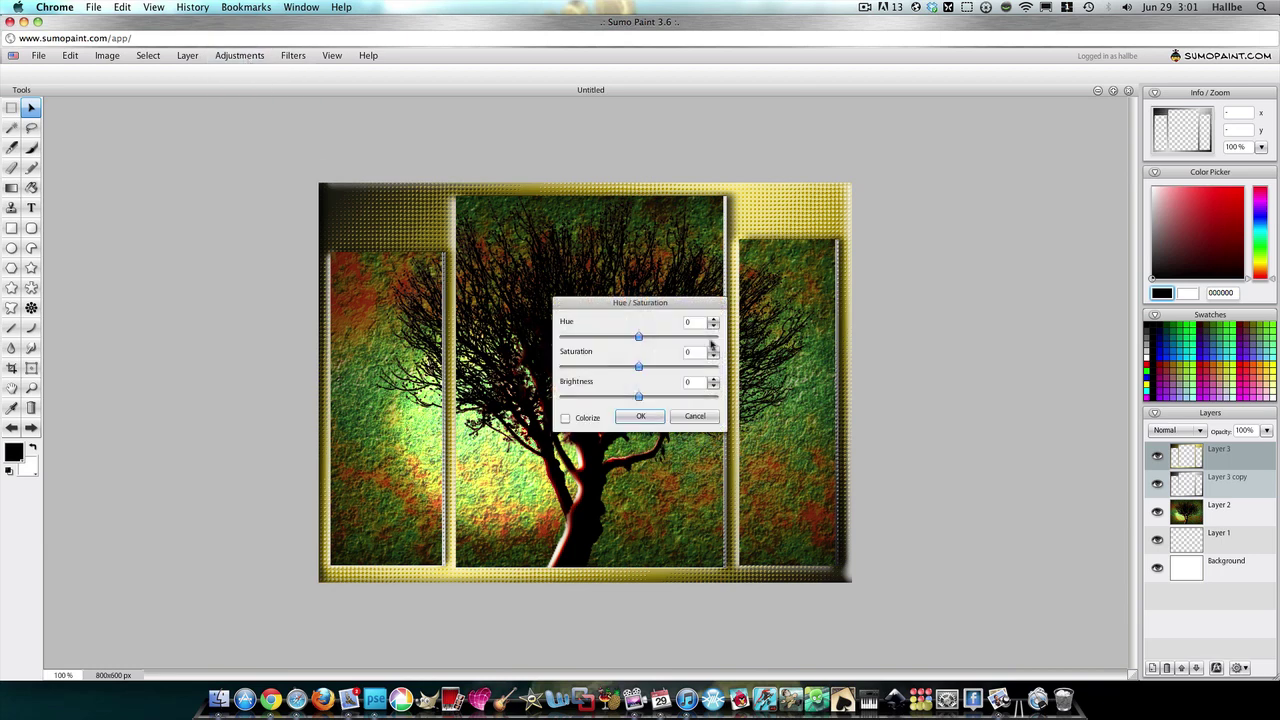
{"action": "left_click_drag", "start_coordinate": [639, 397], "coordinate": [591, 412]}
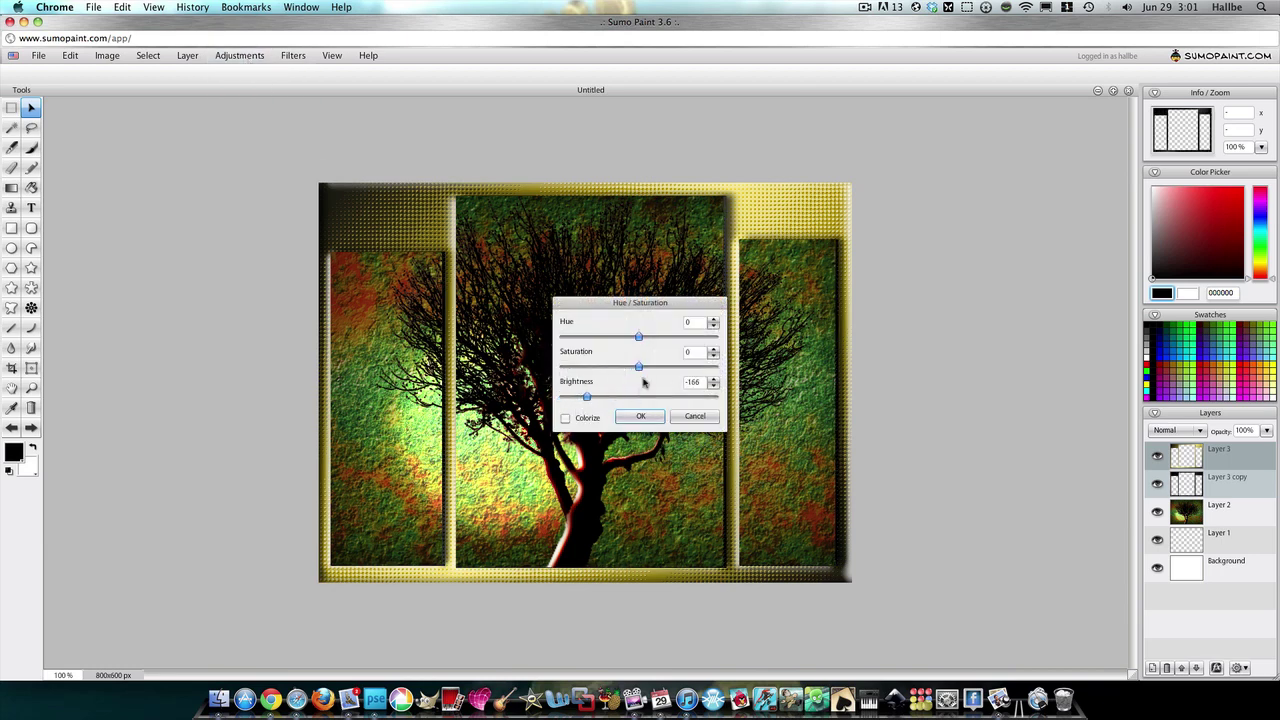
{"action": "left_click_drag", "start_coordinate": [639, 366], "coordinate": [667, 366]}
{"action": "left_click_drag", "start_coordinate": [586, 404], "coordinate": [585, 408]}
{"action": "left_click", "coordinate": [632, 417]}
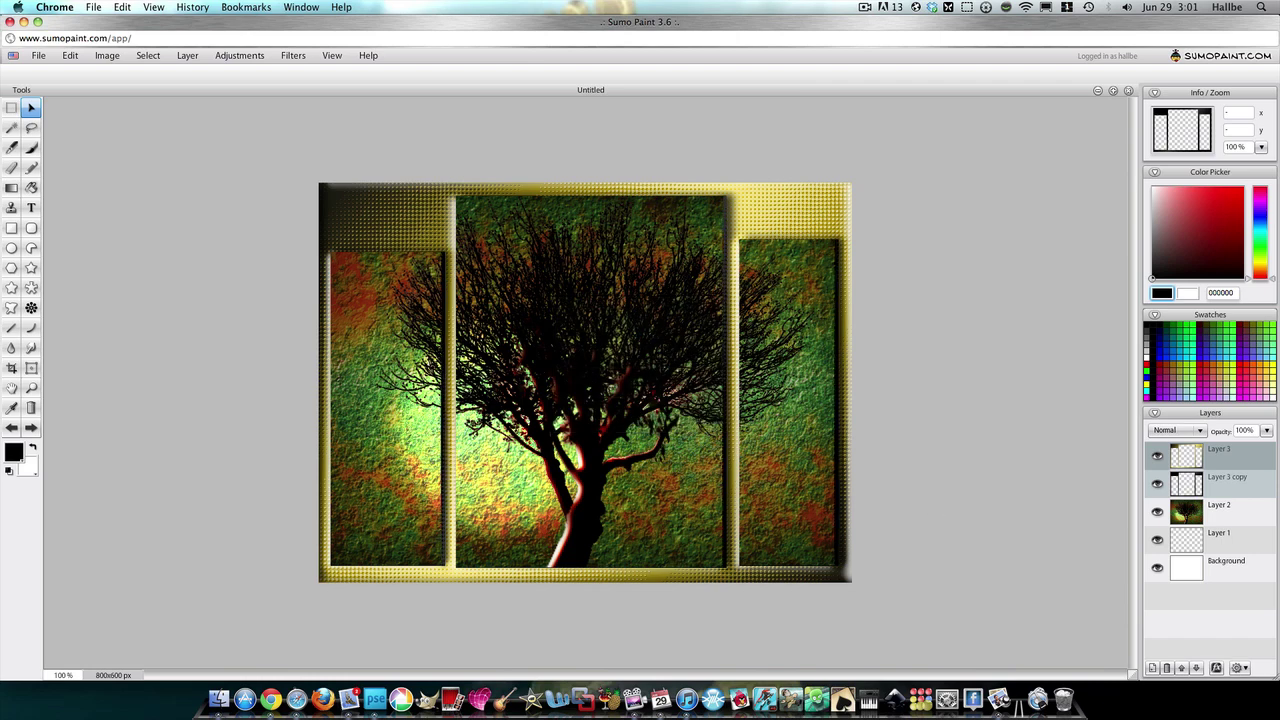
Merge the gold frame layer down onto its darkened copy.
{"action": "left_click", "coordinate": [1186, 457]}
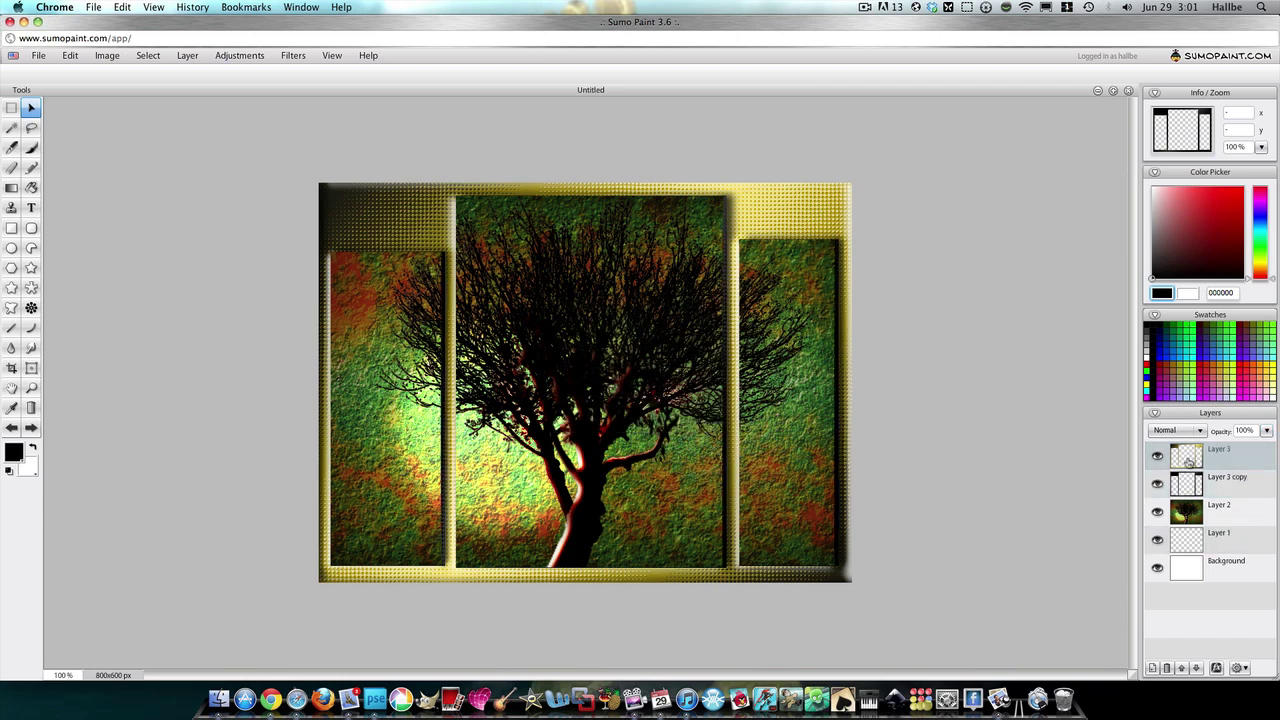
{"action": "right_click", "coordinate": [1186, 460]}
{"action": "left_click", "coordinate": [1128, 497]}
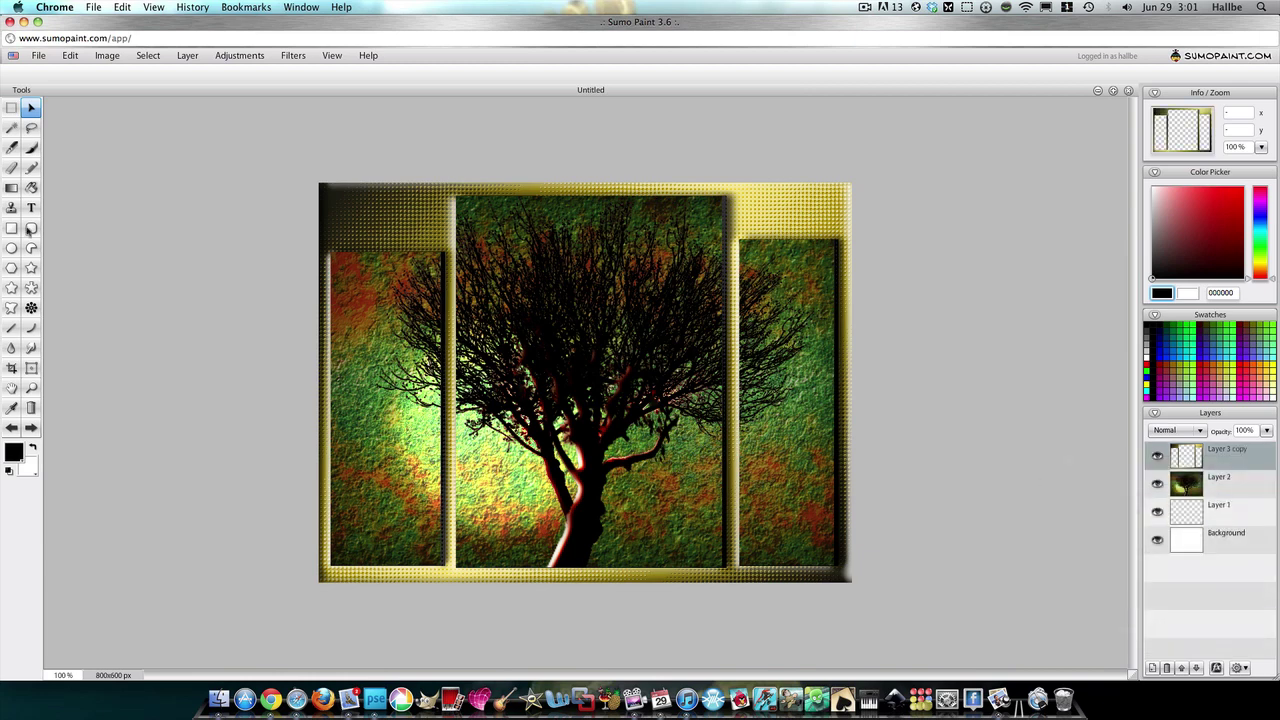
Add a black drop shadow to the frame layer with distance 17, angle 153 and a size of 14 in X and Y.
{"action": "left_click", "coordinate": [187, 55]}
{"action": "mouse_move", "coordinate": [214, 134]}
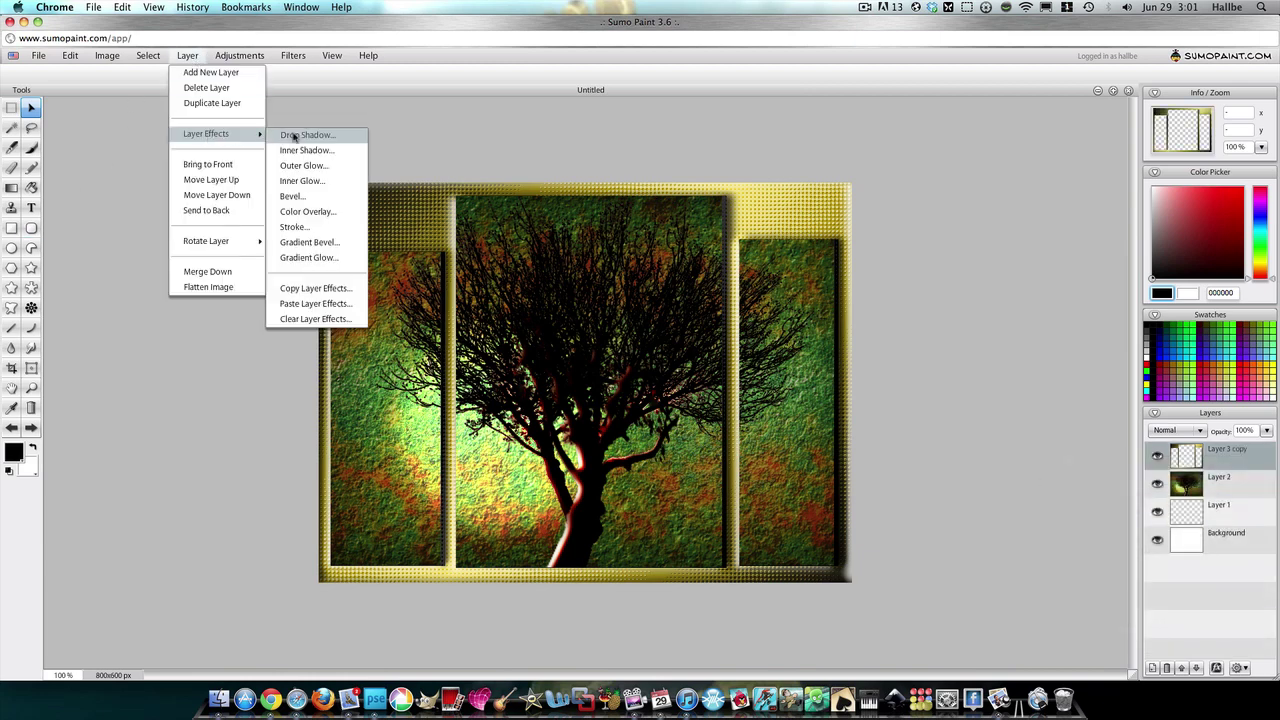
{"action": "left_click", "coordinate": [303, 135]}
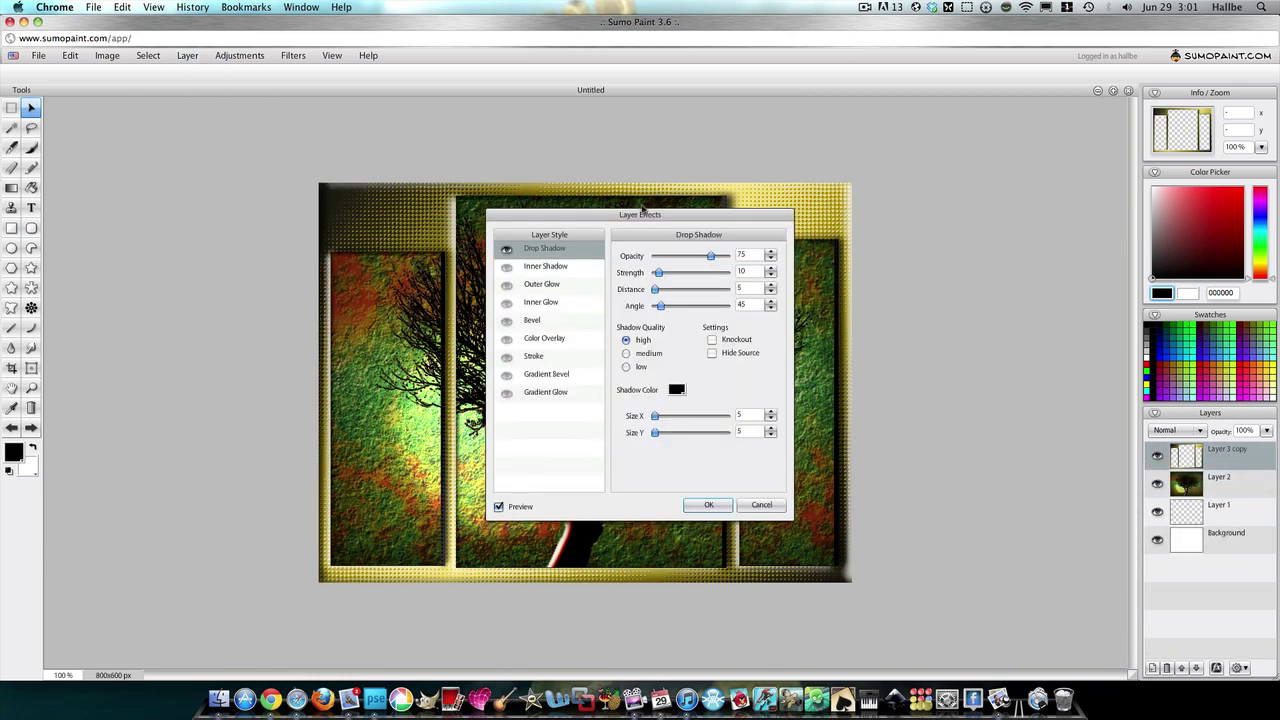
{"action": "left_click_drag", "start_coordinate": [650, 224], "coordinate": [1067, 229]}
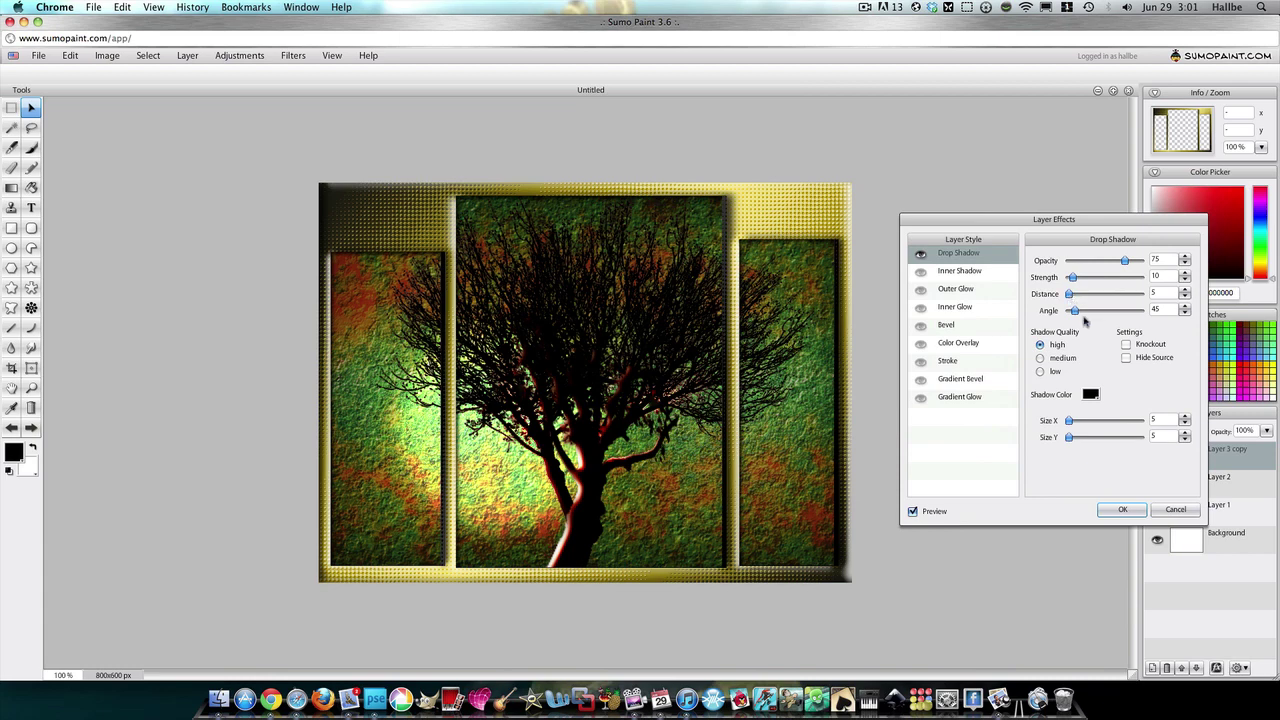
{"action": "left_click_drag", "start_coordinate": [1068, 294], "coordinate": [1100, 315]}
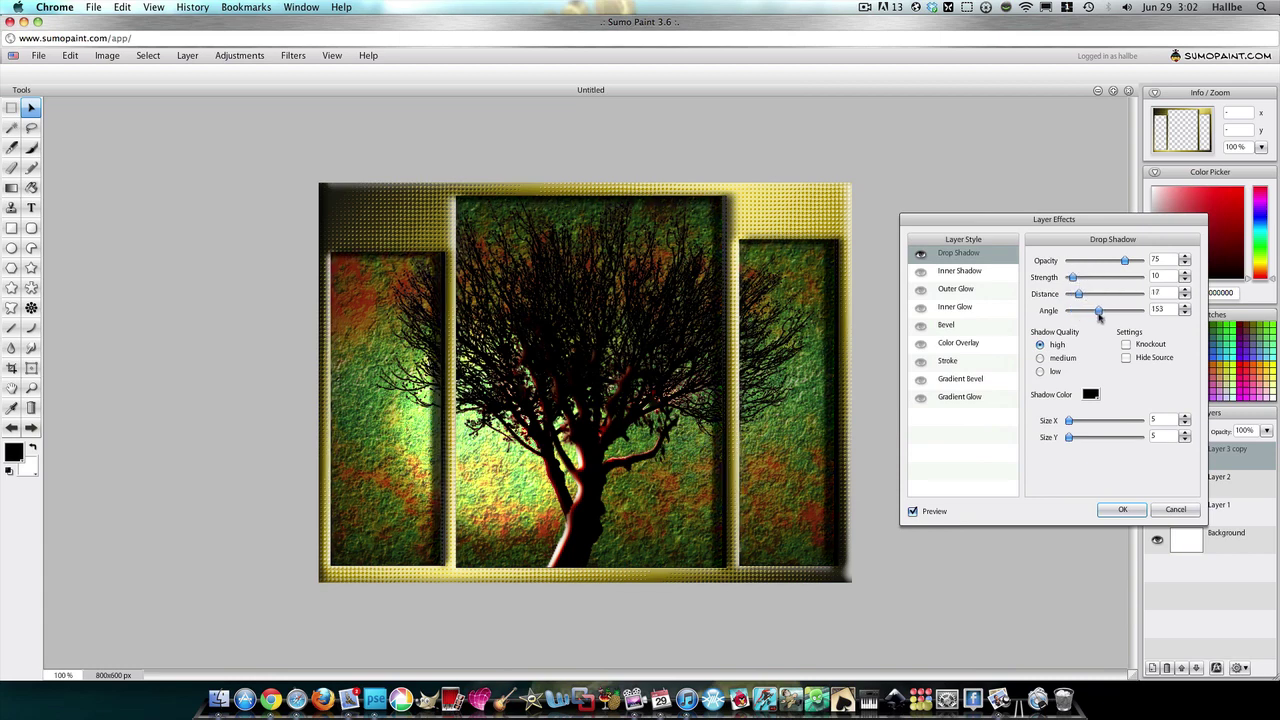
{"action": "left_click_drag", "start_coordinate": [1068, 421], "coordinate": [1076, 442]}
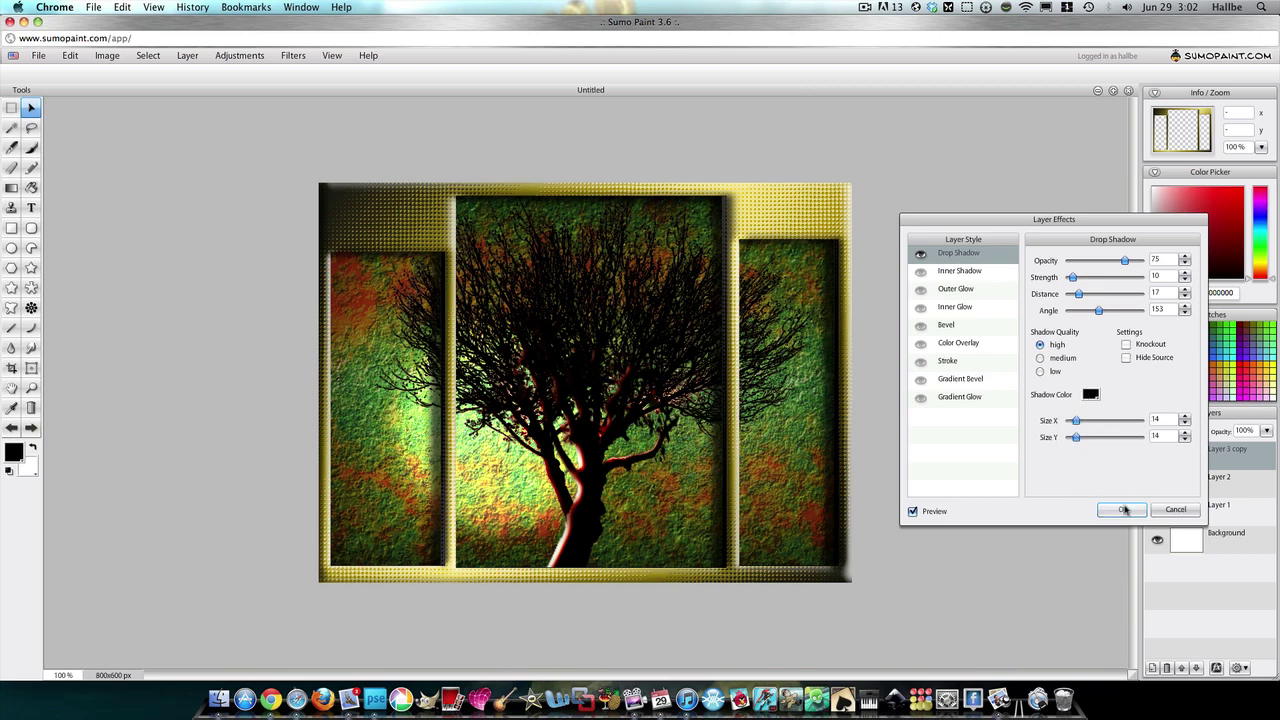
{"action": "left_click", "coordinate": [1122, 509]}
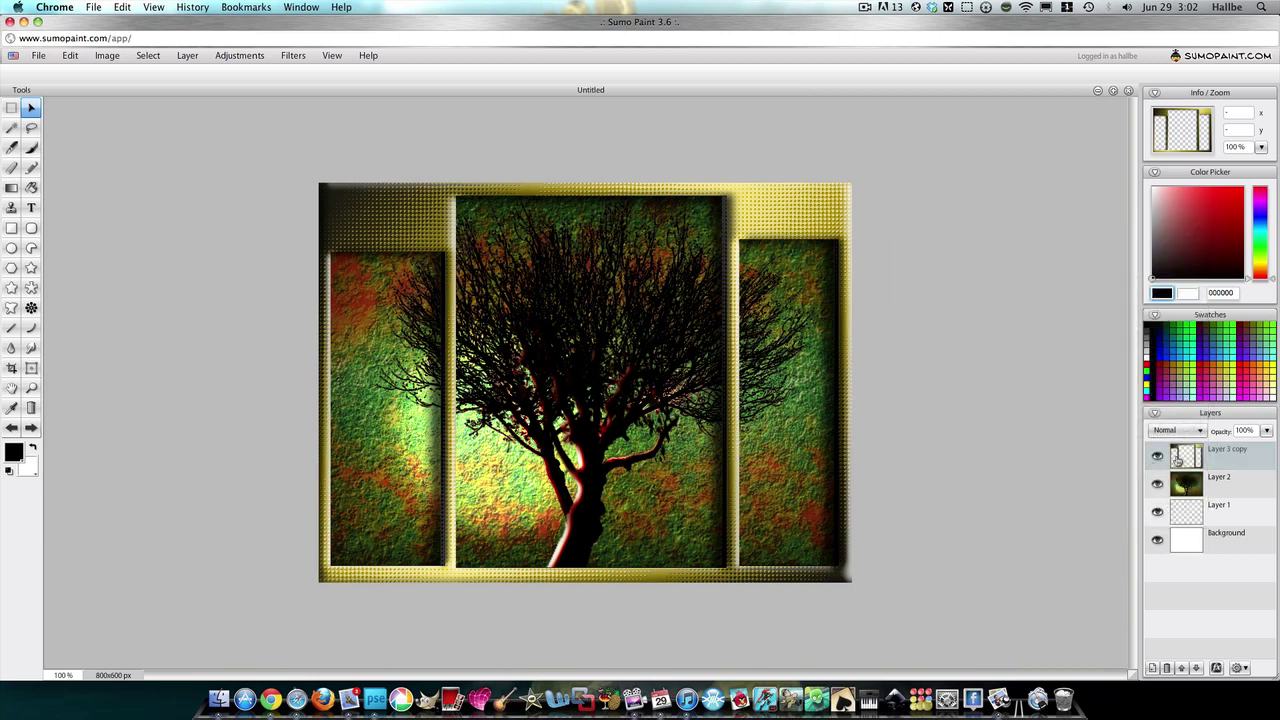
{"action": "left_click", "coordinate": [293, 55]}
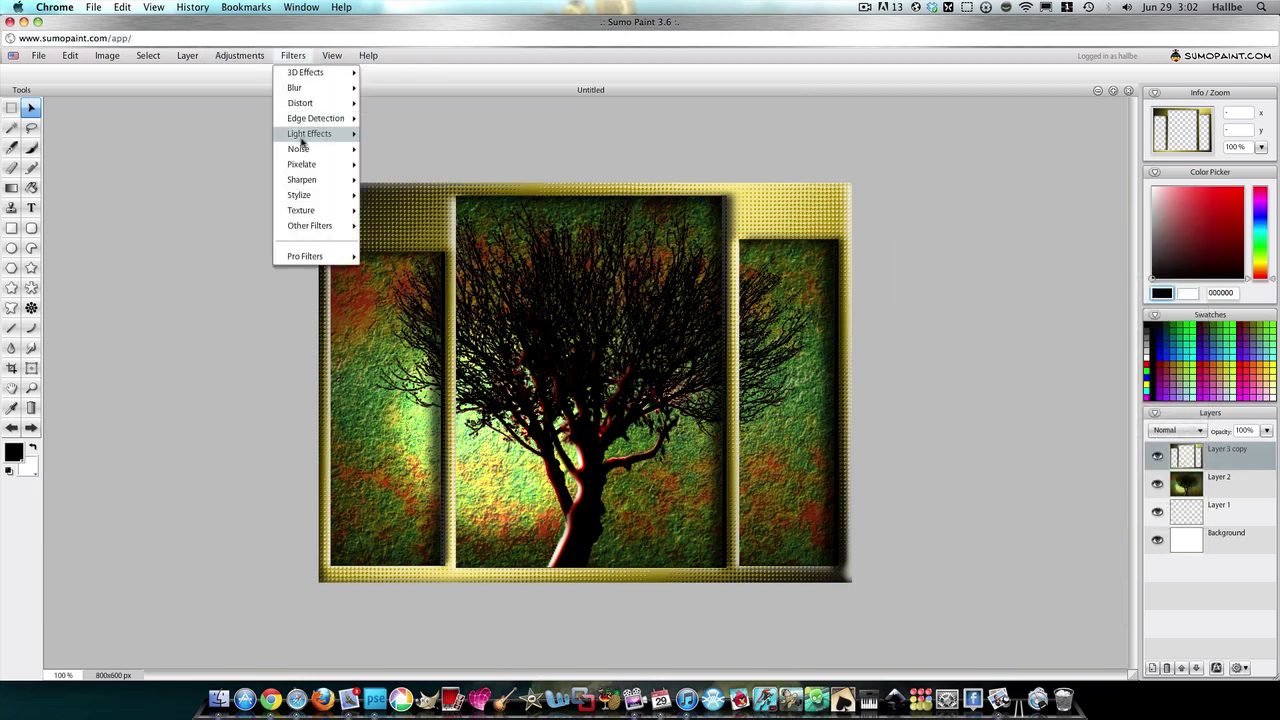
{"action": "mouse_move", "coordinate": [325, 196]}
{"action": "left_click", "coordinate": [385, 212]}
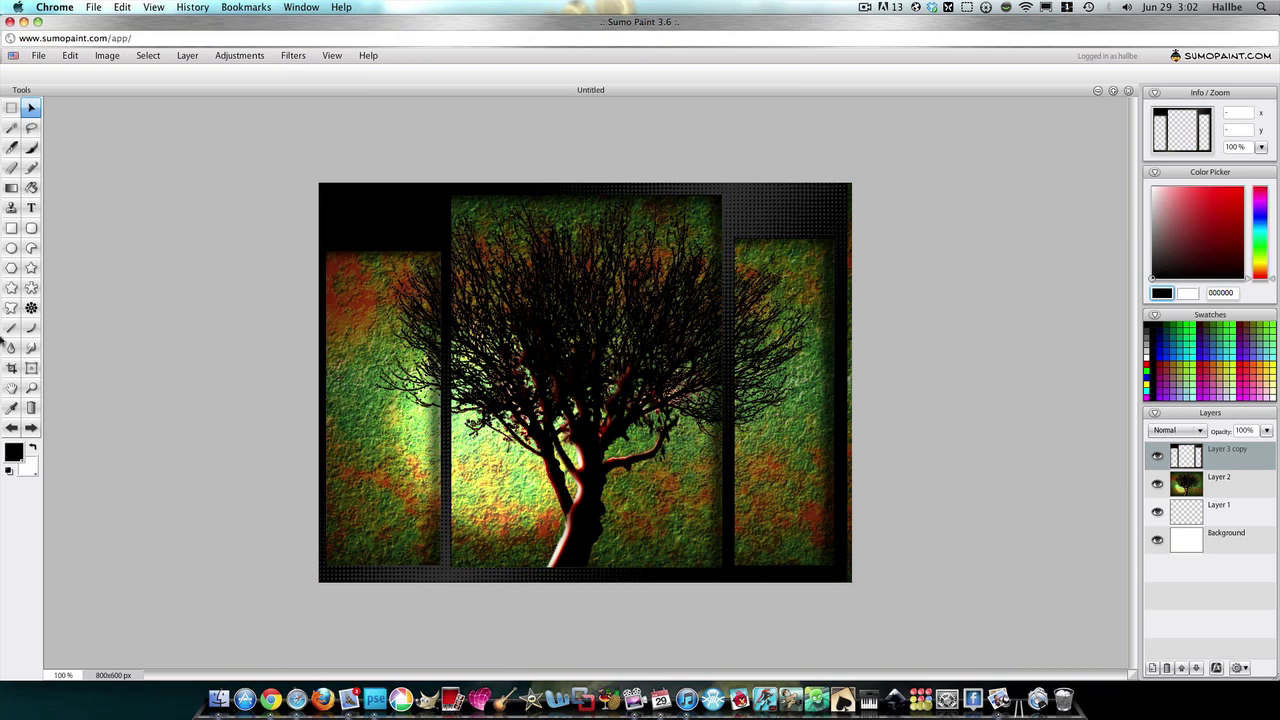
{"action": "left_click", "coordinate": [293, 55]}
{"action": "mouse_move", "coordinate": [330, 195]}
{"action": "left_click", "coordinate": [415, 213]}
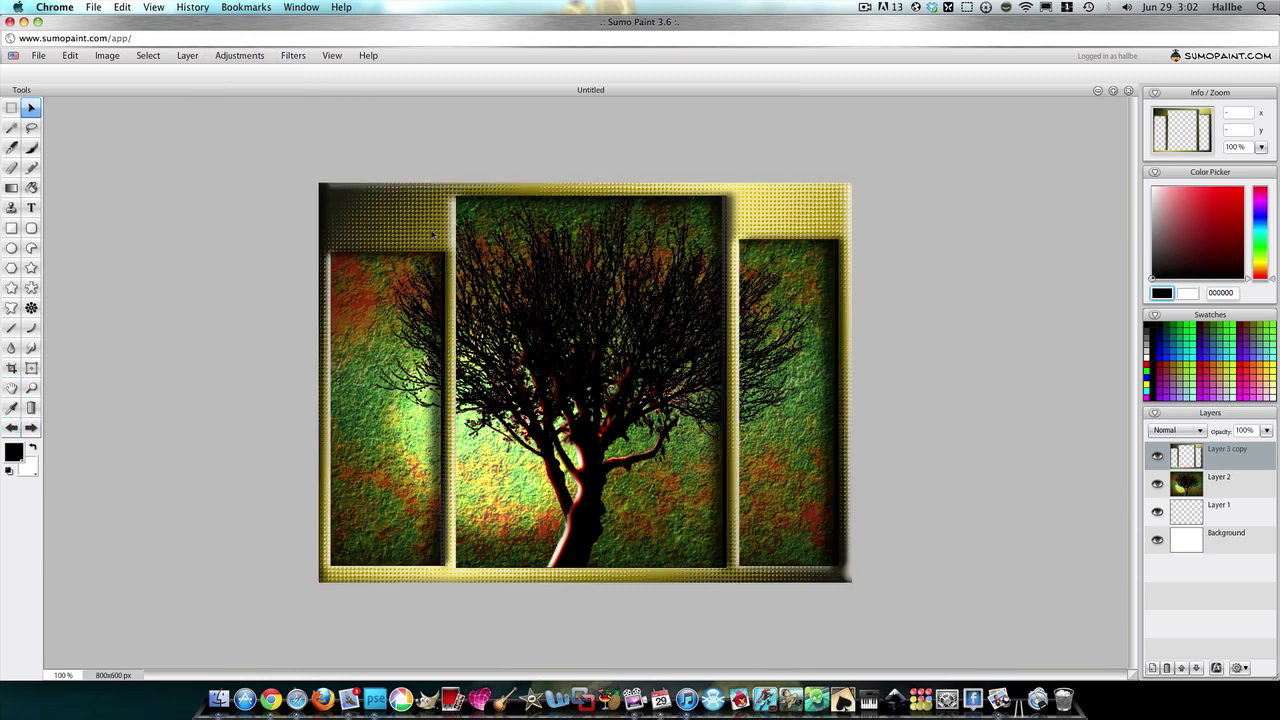
{"action": "left_click_drag", "start_coordinate": [628, 322], "coordinate": [938, 230]}
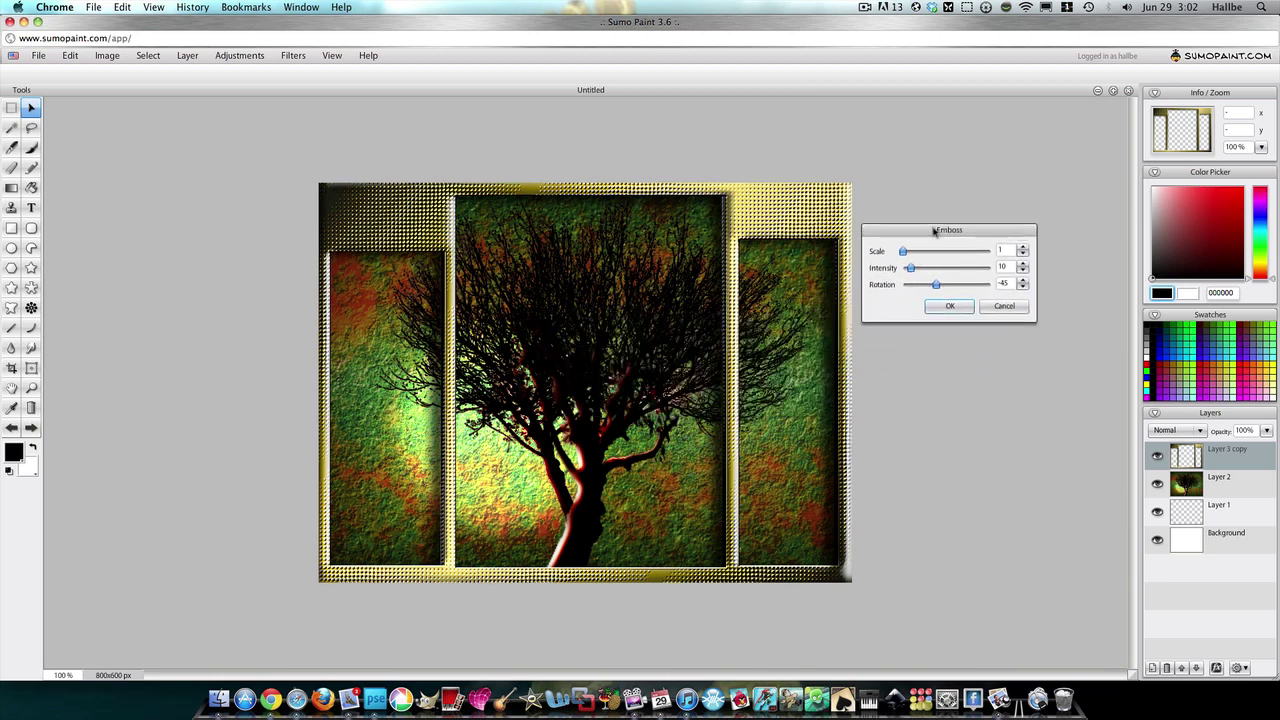
{"action": "left_click_drag", "start_coordinate": [912, 272], "coordinate": [909, 271]}
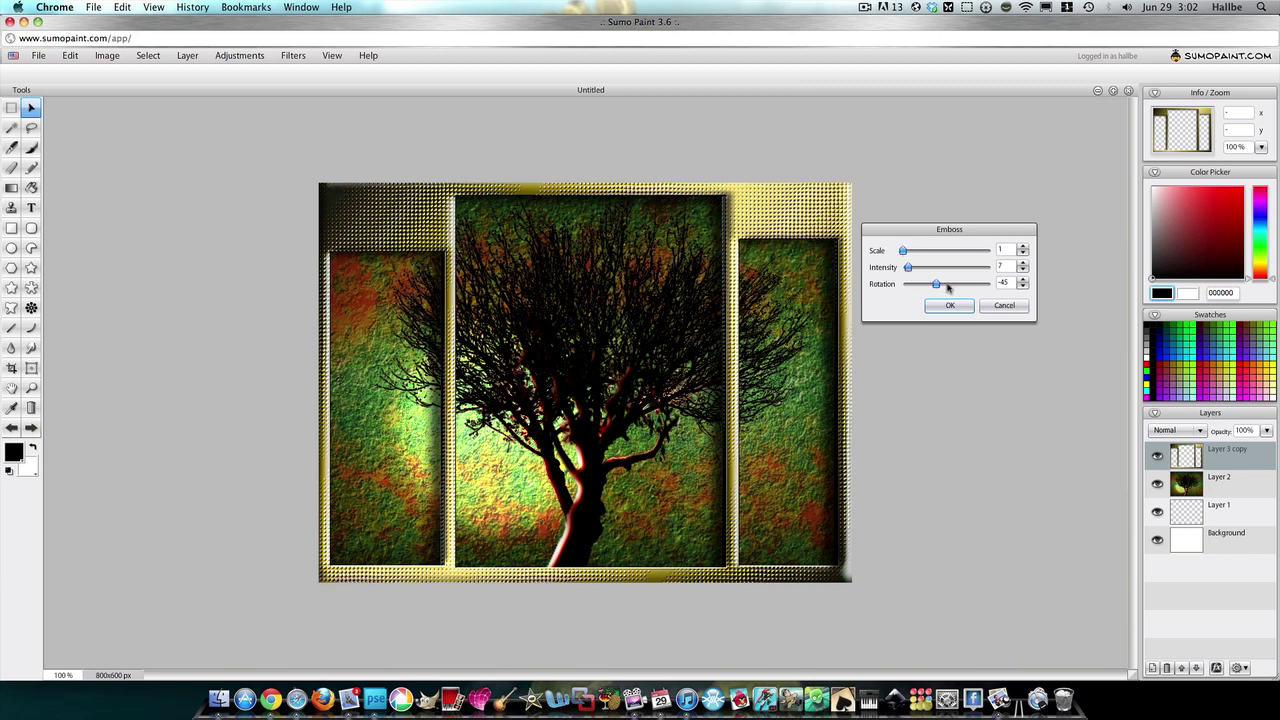
{"action": "left_click", "coordinate": [996, 308]}
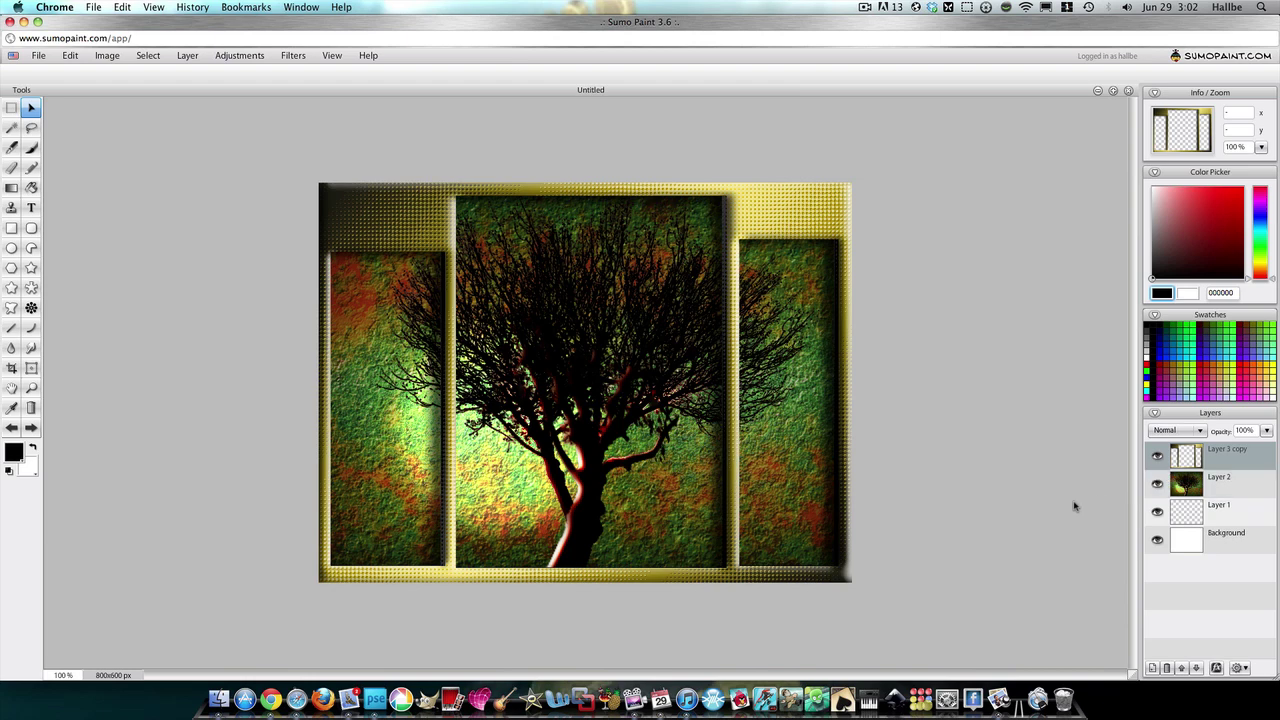
Merge the frame layer down onto the tree layer and scale the merged artwork down proportionally around its centre, leaving a wide canvas margin.
{"action": "right_click", "coordinate": [1180, 456]}
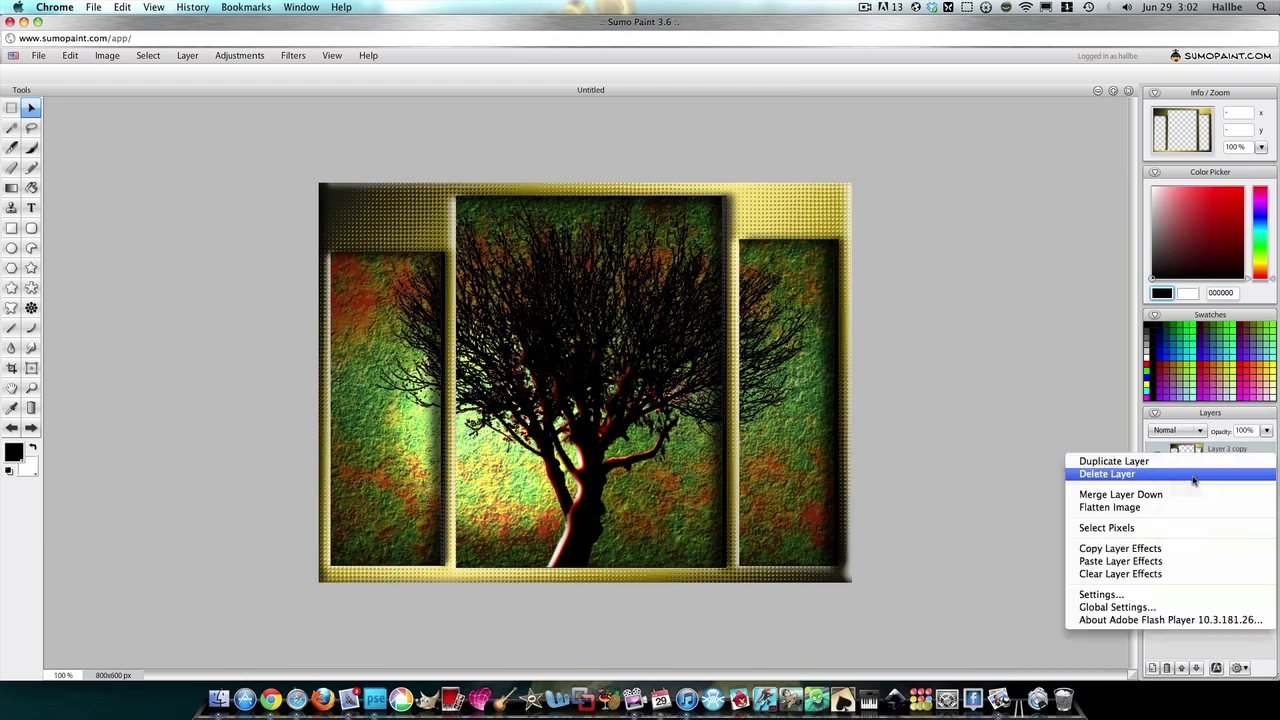
{"action": "left_click", "coordinate": [1170, 492]}
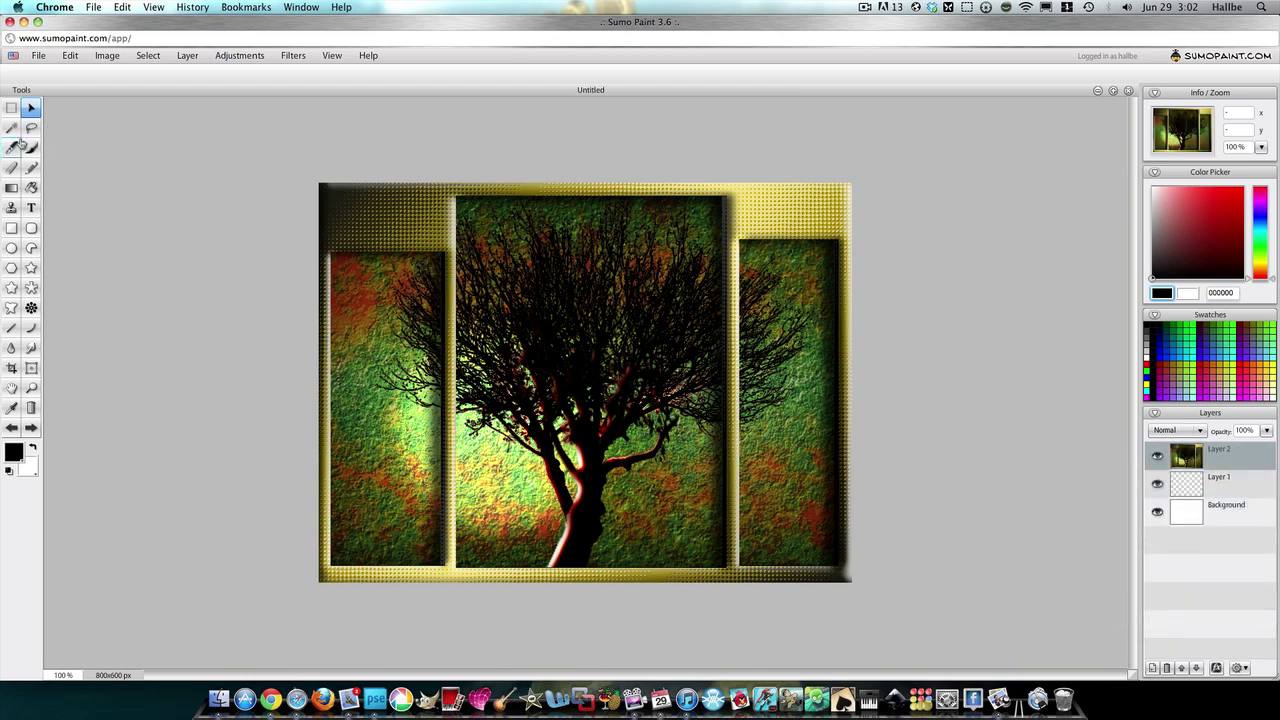
{"action": "right_click", "coordinate": [690, 442]}
{"action": "left_click", "coordinate": [696, 446]}
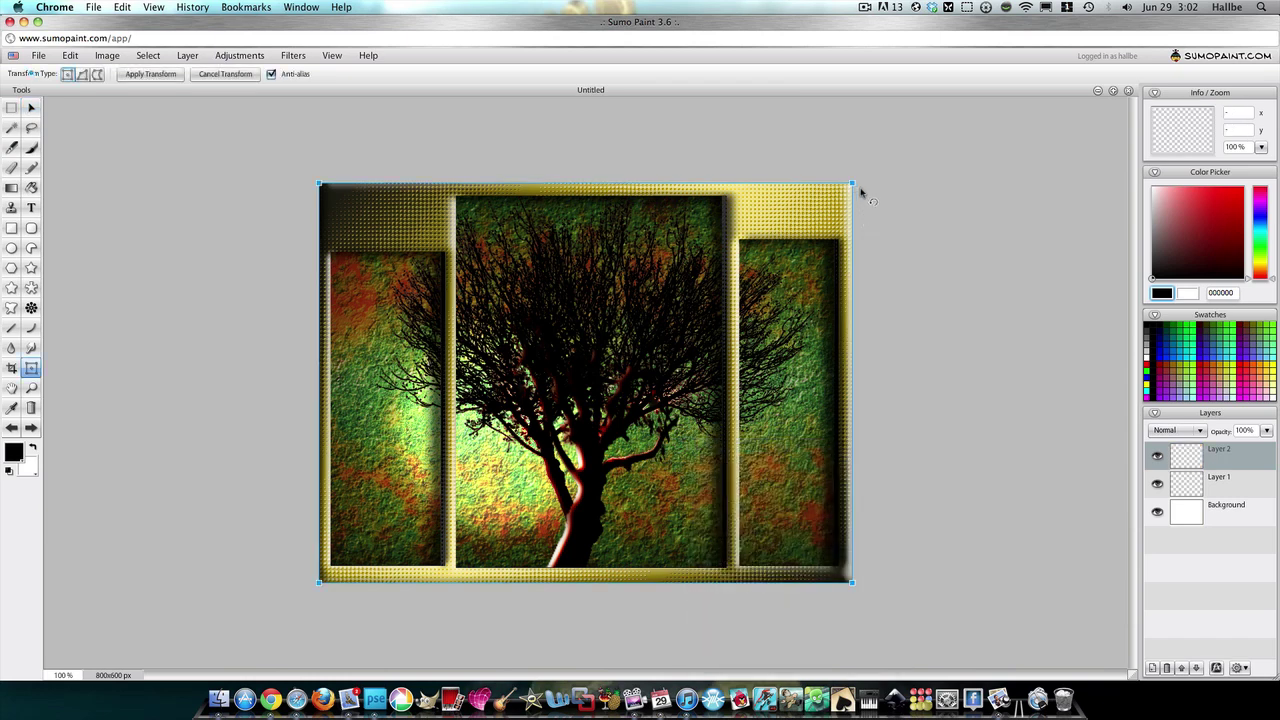
{"action": "left_click_drag", "start_coordinate": [852, 184], "coordinate": [821, 222]}
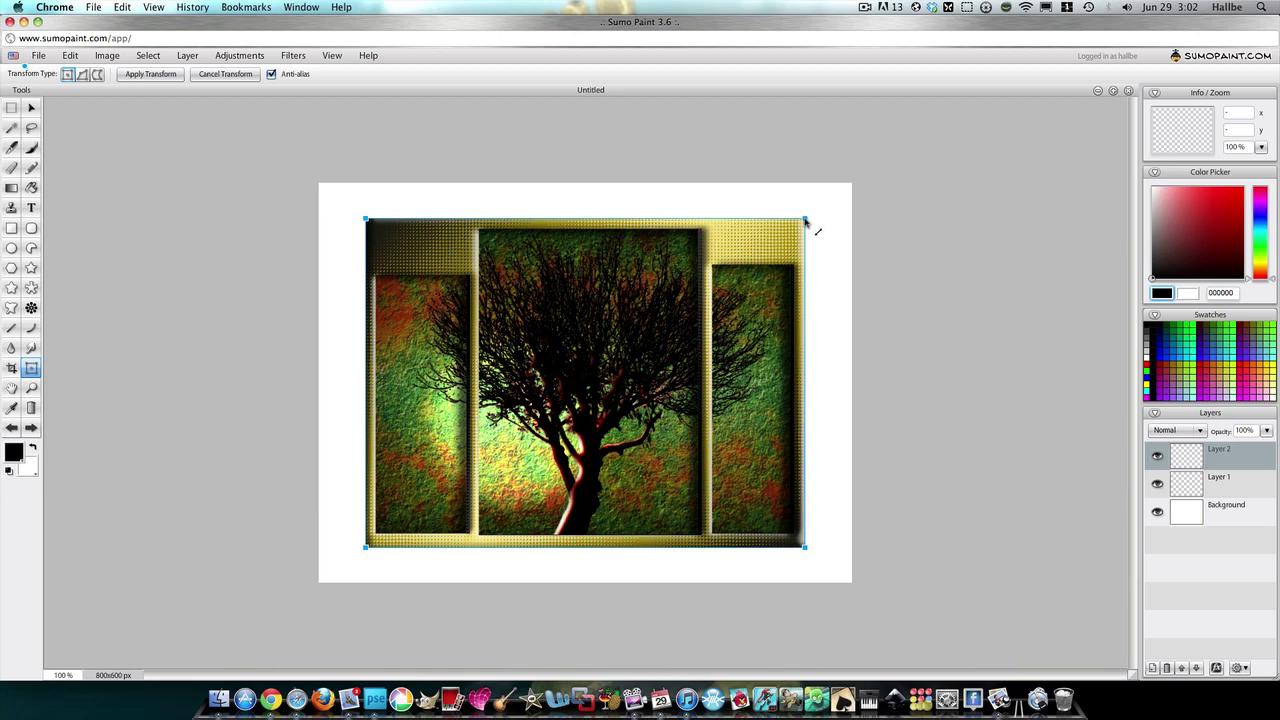
Fill Layer 1 behind the artwork with a diagonal reflected black-to-white gradient, with the white band running through the centre.
{"action": "left_click", "coordinate": [1191, 487]}
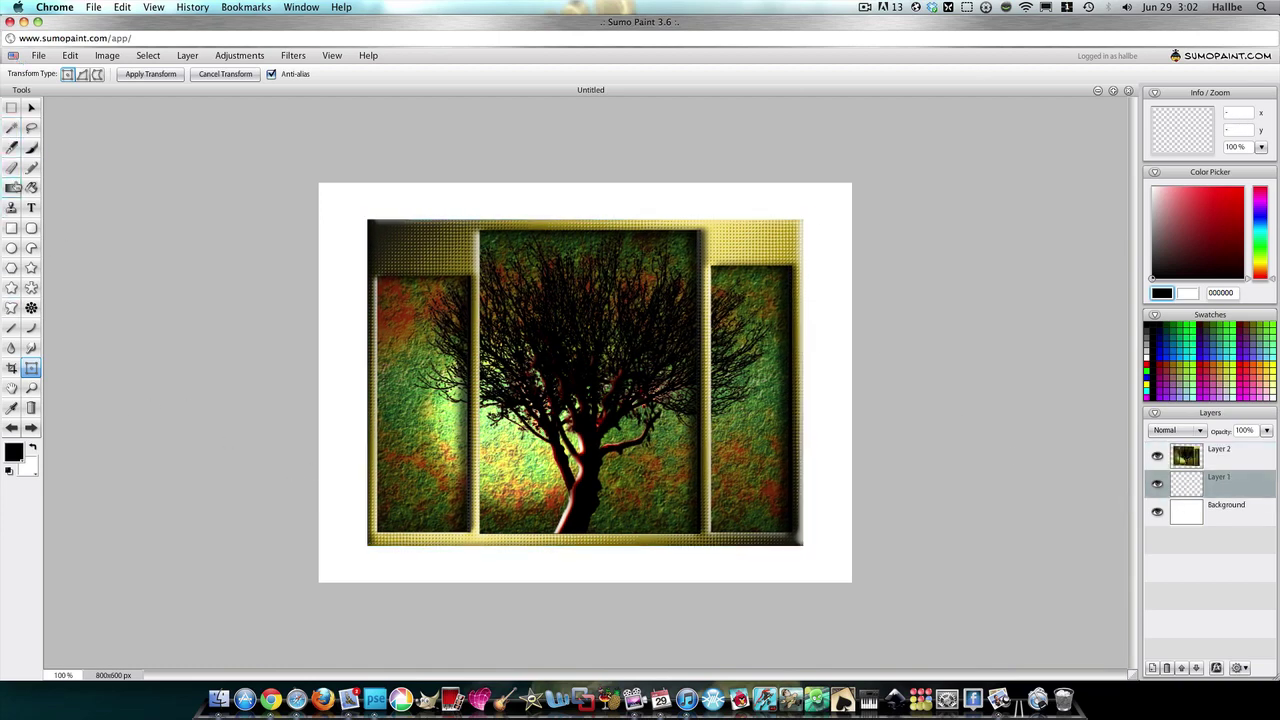
{"action": "left_click", "coordinate": [11, 188]}
{"action": "left_click", "coordinate": [210, 74]}
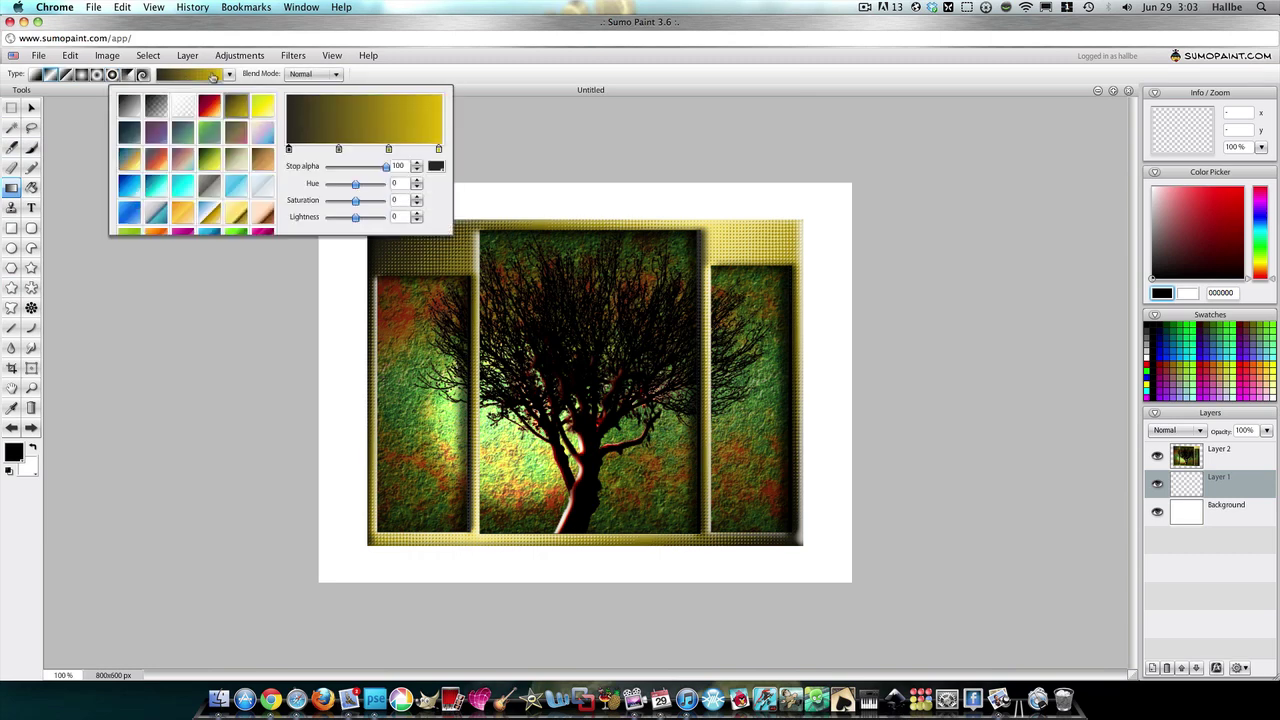
{"action": "left_click", "coordinate": [136, 114]}
{"action": "left_click", "coordinate": [589, 135]}
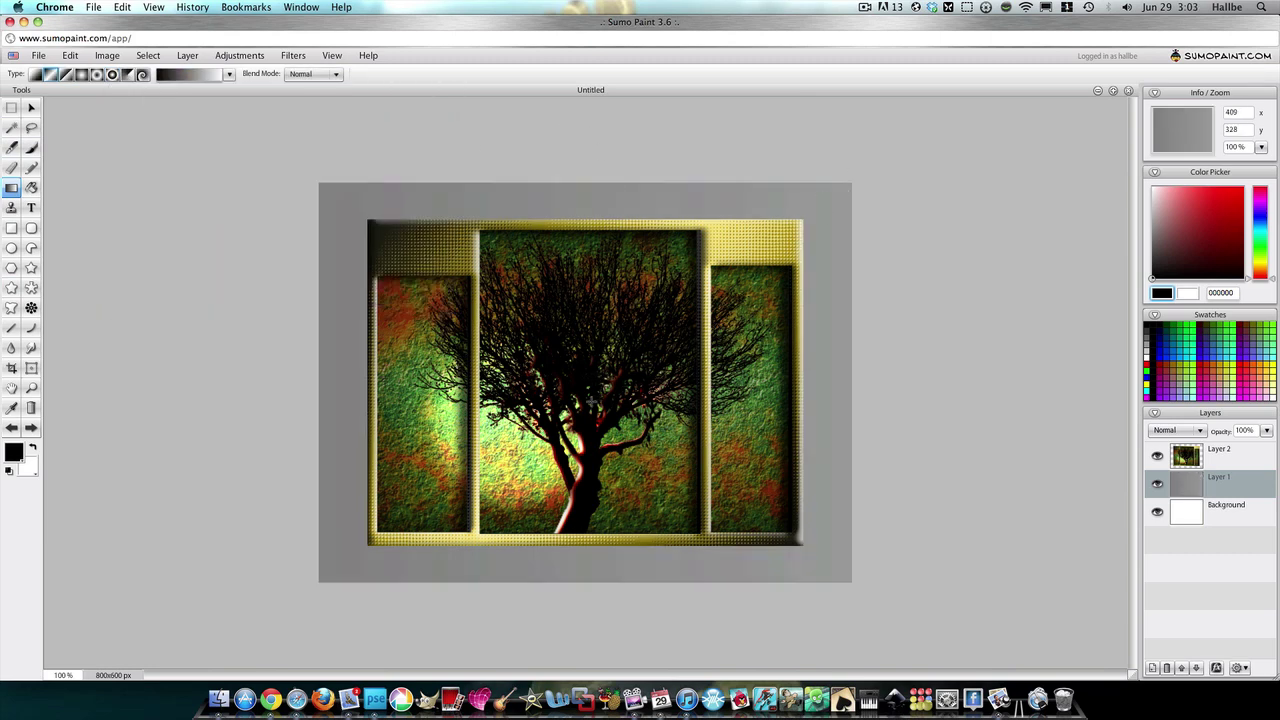
{"action": "left_click_drag", "start_coordinate": [590, 402], "coordinate": [332, 684]}
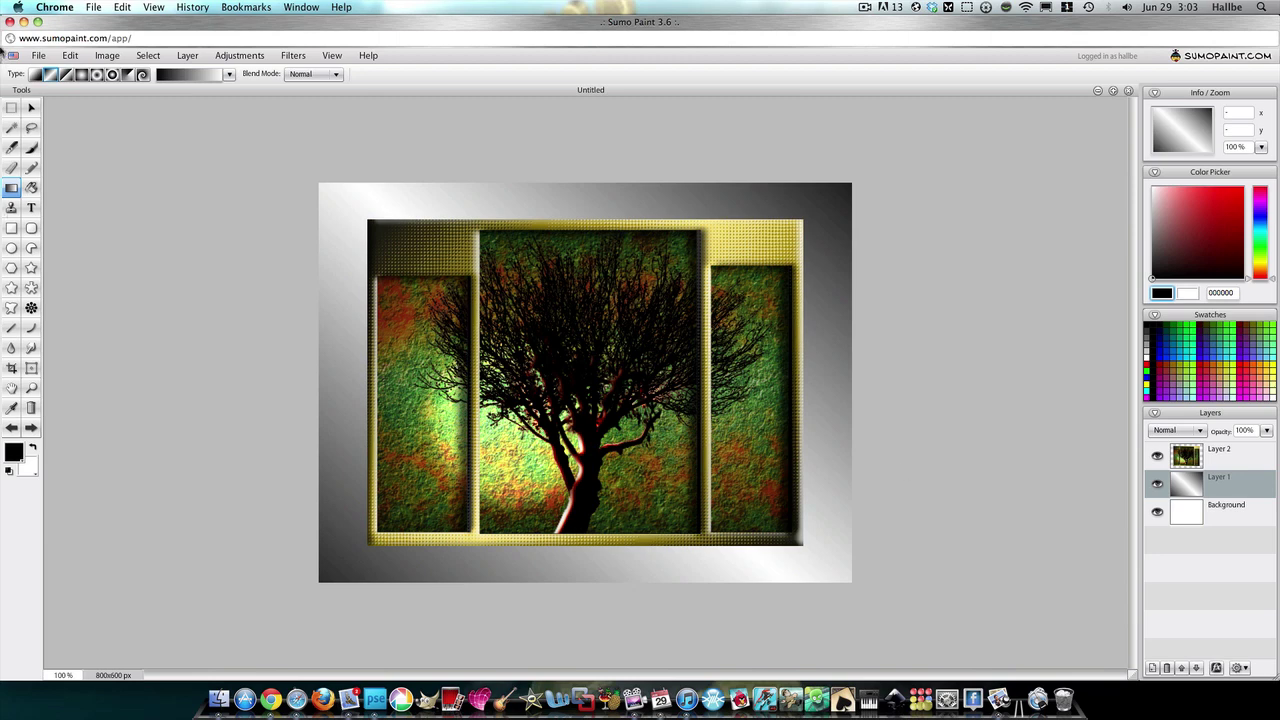
Scale the silver gradient on Layer 1 down around its centre to form a thin border around the artwork.
{"action": "left_click", "coordinate": [31, 107]}
{"action": "right_click", "coordinate": [826, 296]}
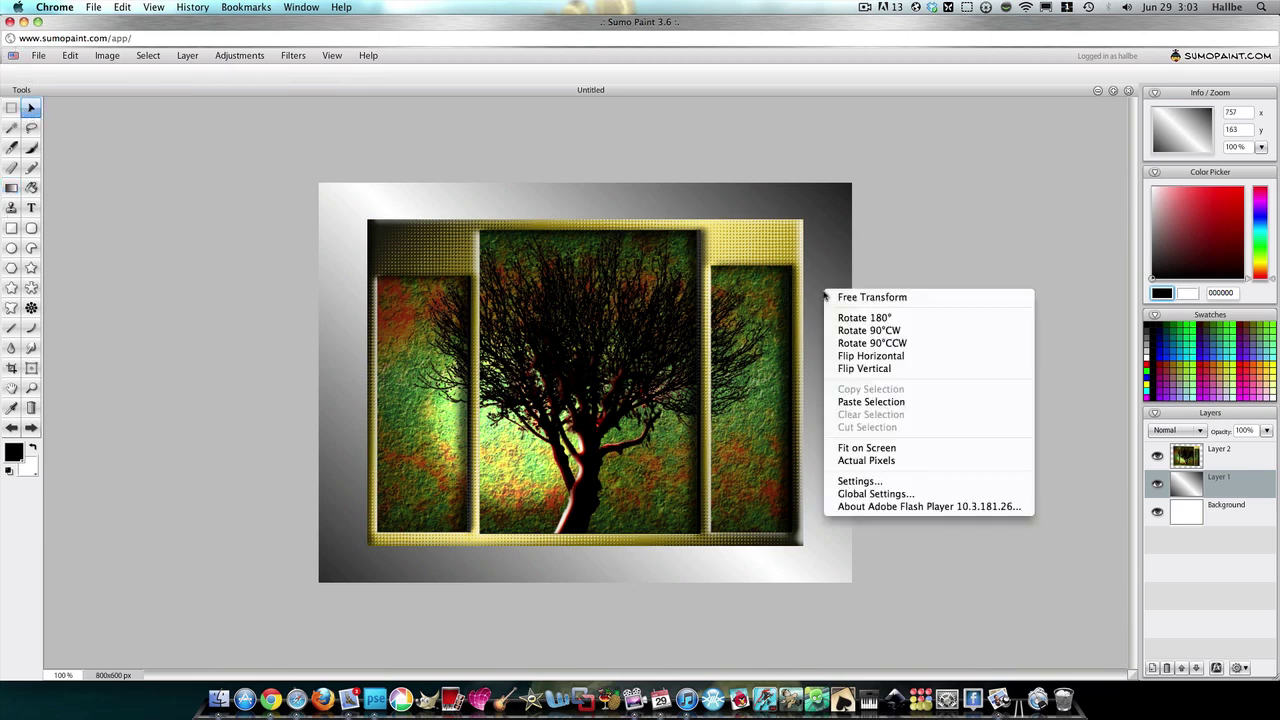
{"action": "left_click", "coordinate": [845, 297]}
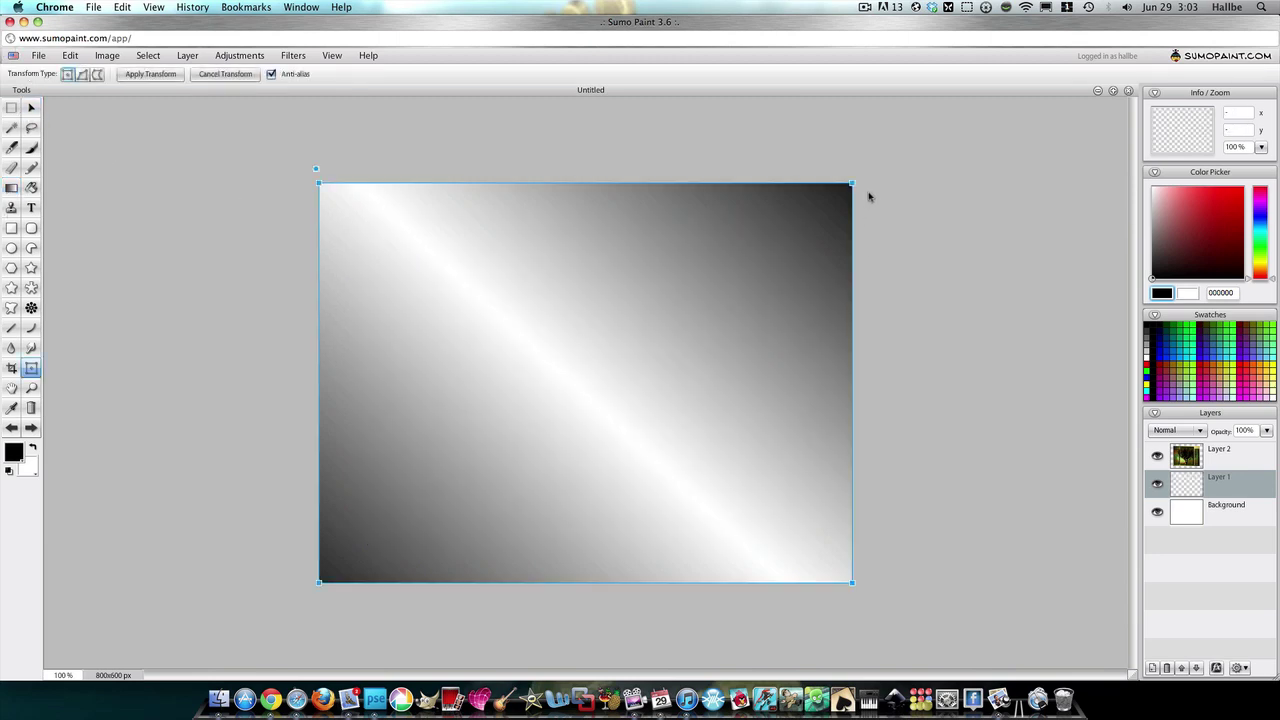
{"action": "left_click_drag", "start_coordinate": [852, 185], "coordinate": [843, 211]}
{"action": "left_click", "coordinate": [1199, 455]}
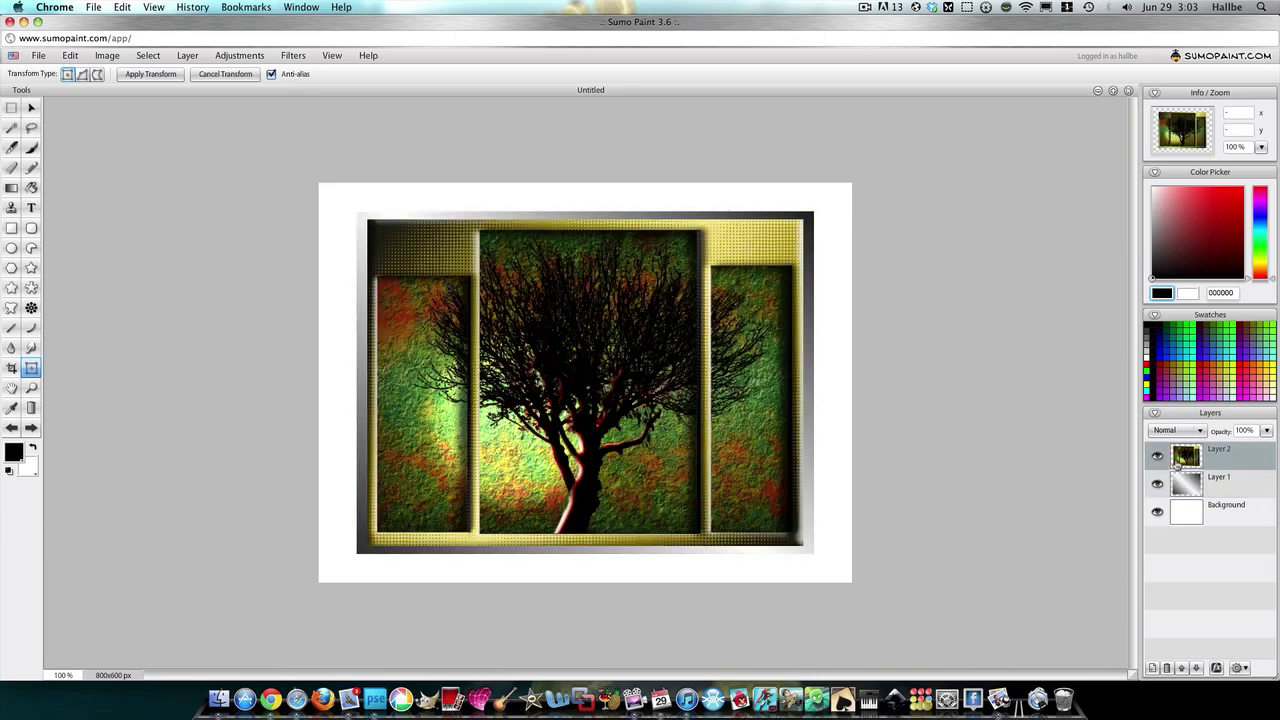
{"action": "left_click", "coordinate": [1190, 482]}
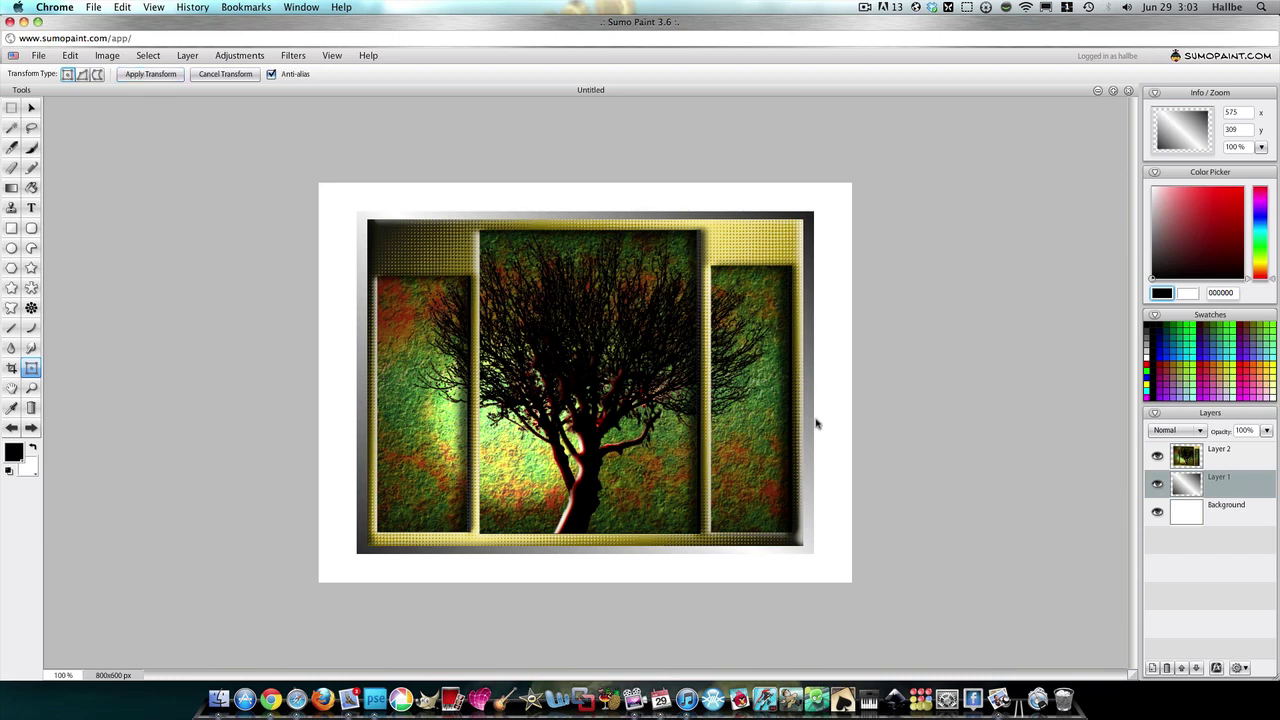
Fill the Background layer with a diagonal reflected dark-to-gold gradient.
{"action": "left_click", "coordinate": [1194, 505]}
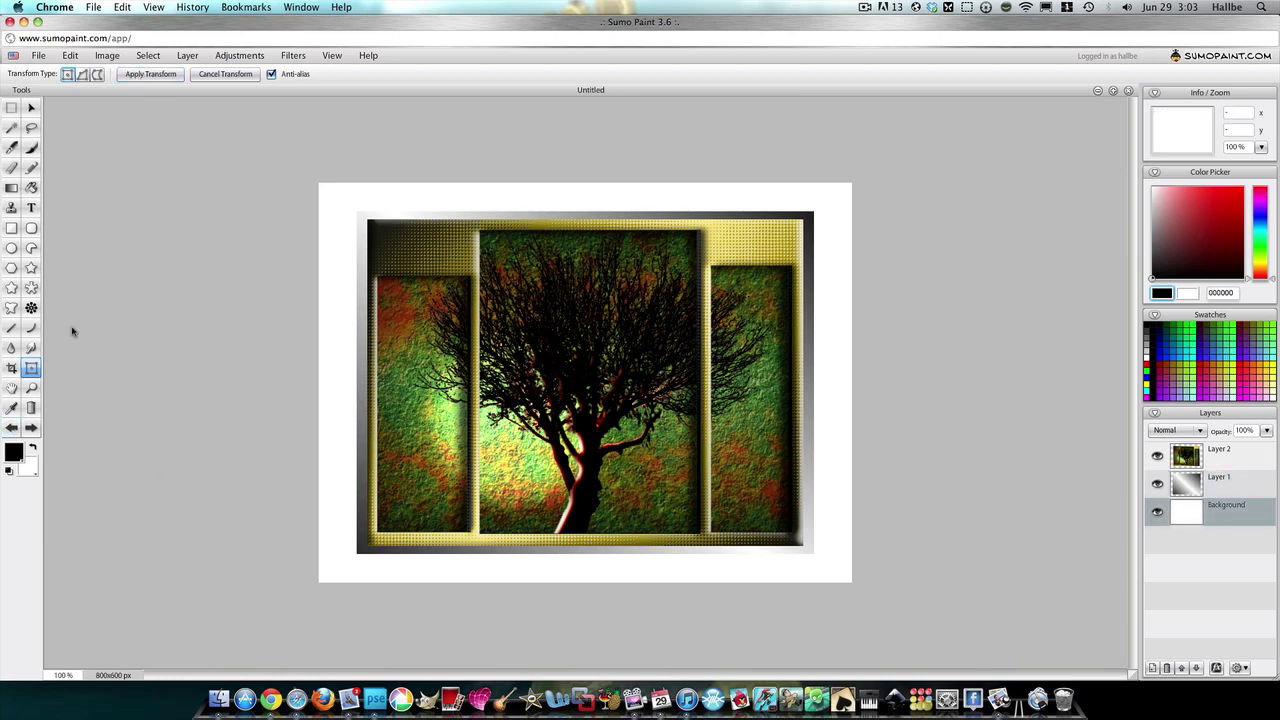
{"action": "left_click", "coordinate": [11, 188]}
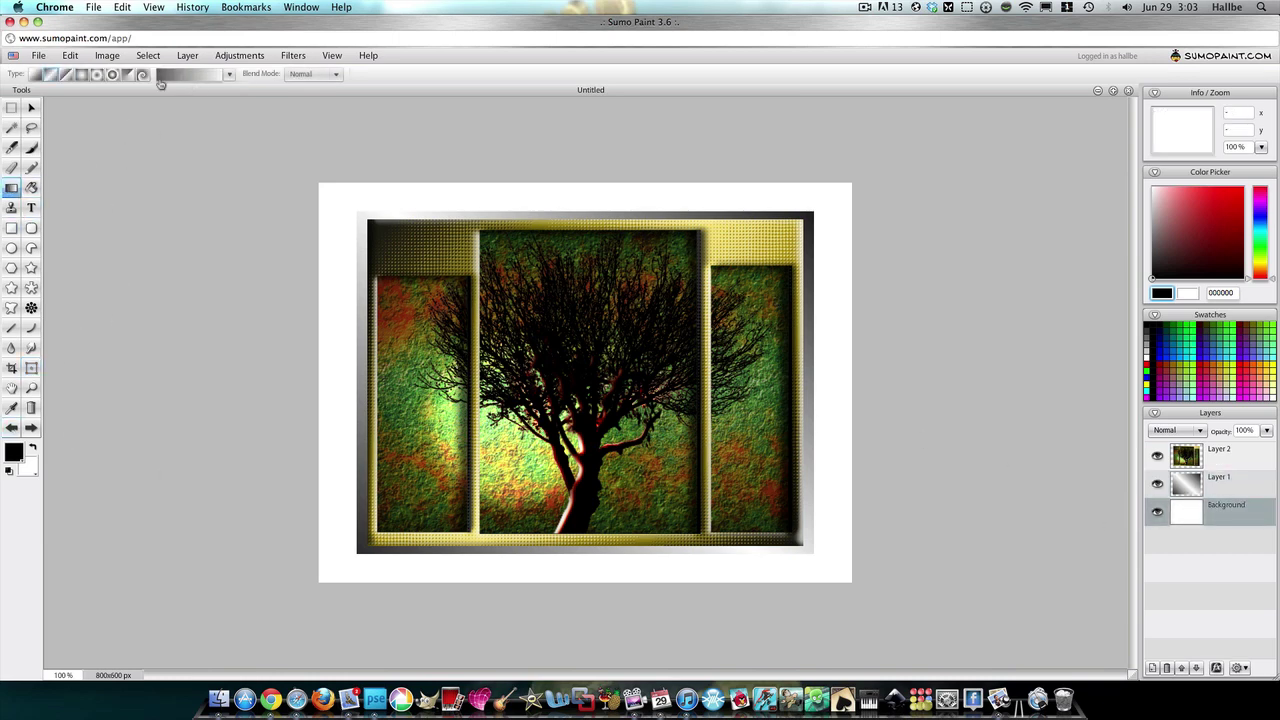
{"action": "left_click", "coordinate": [229, 74]}
{"action": "left_click", "coordinate": [235, 105]}
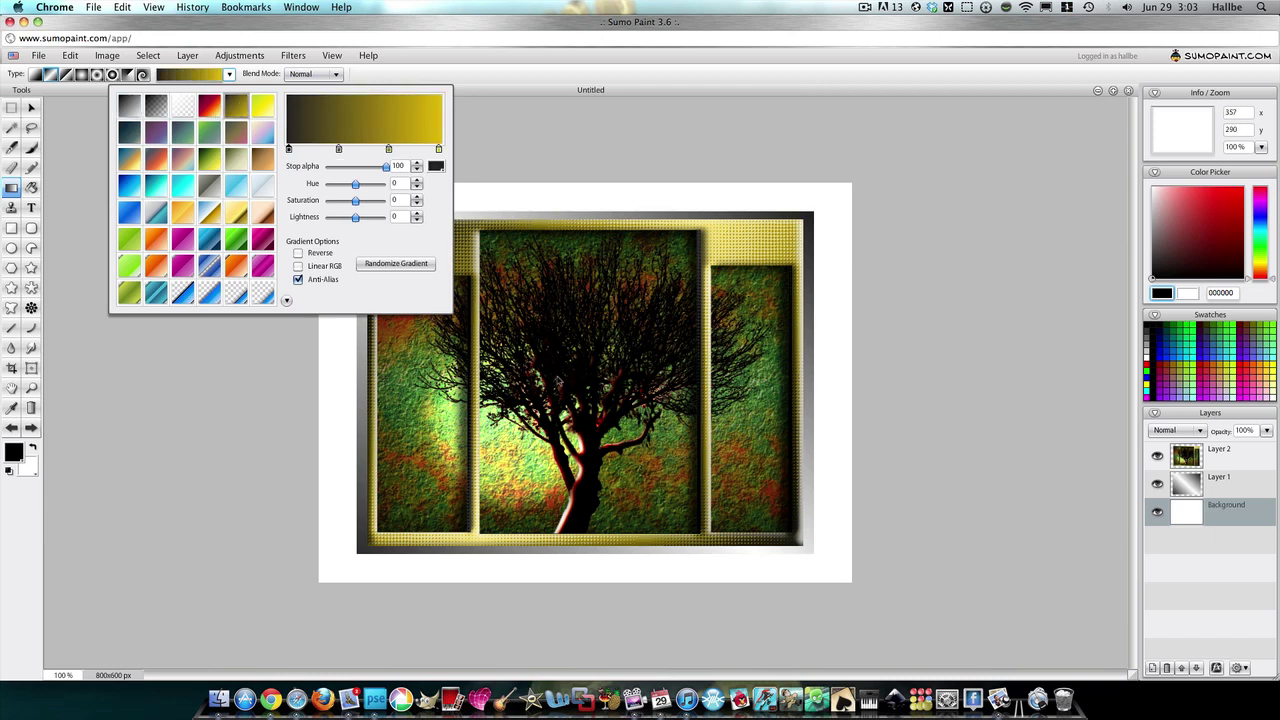
{"action": "left_click", "coordinate": [1063, 361]}
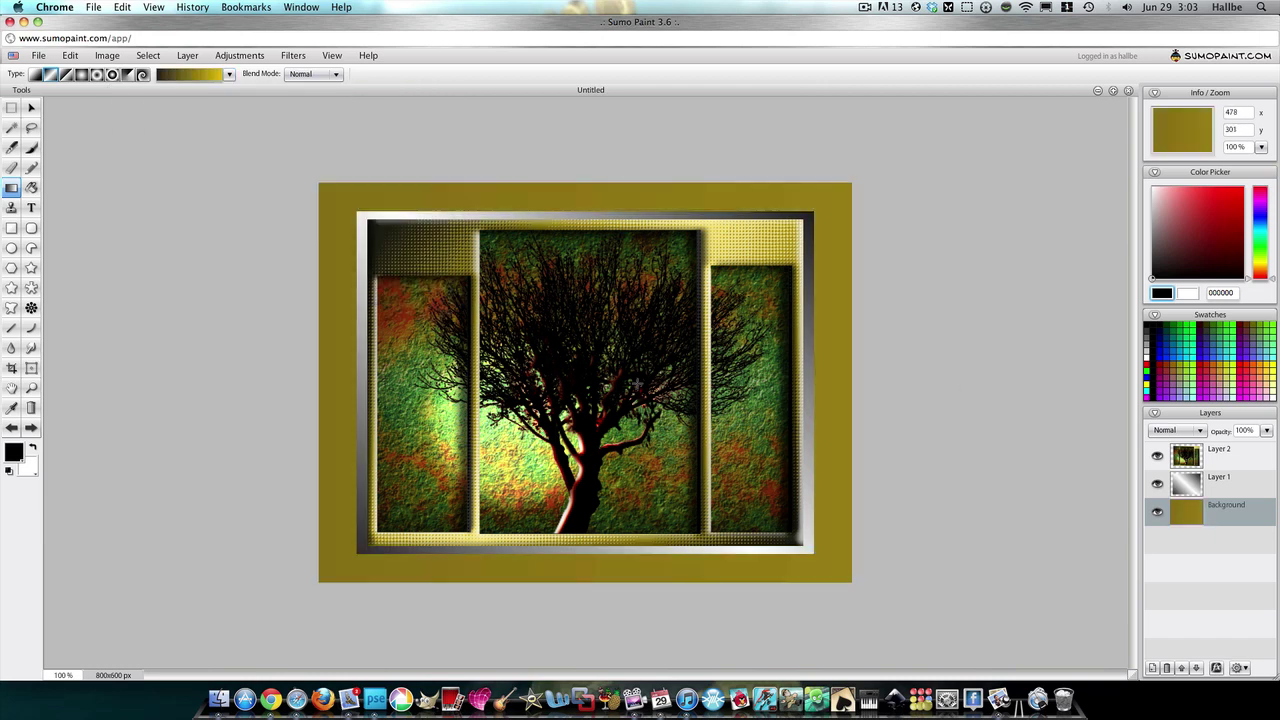
{"action": "left_click_drag", "start_coordinate": [580, 384], "coordinate": [1037, 114]}
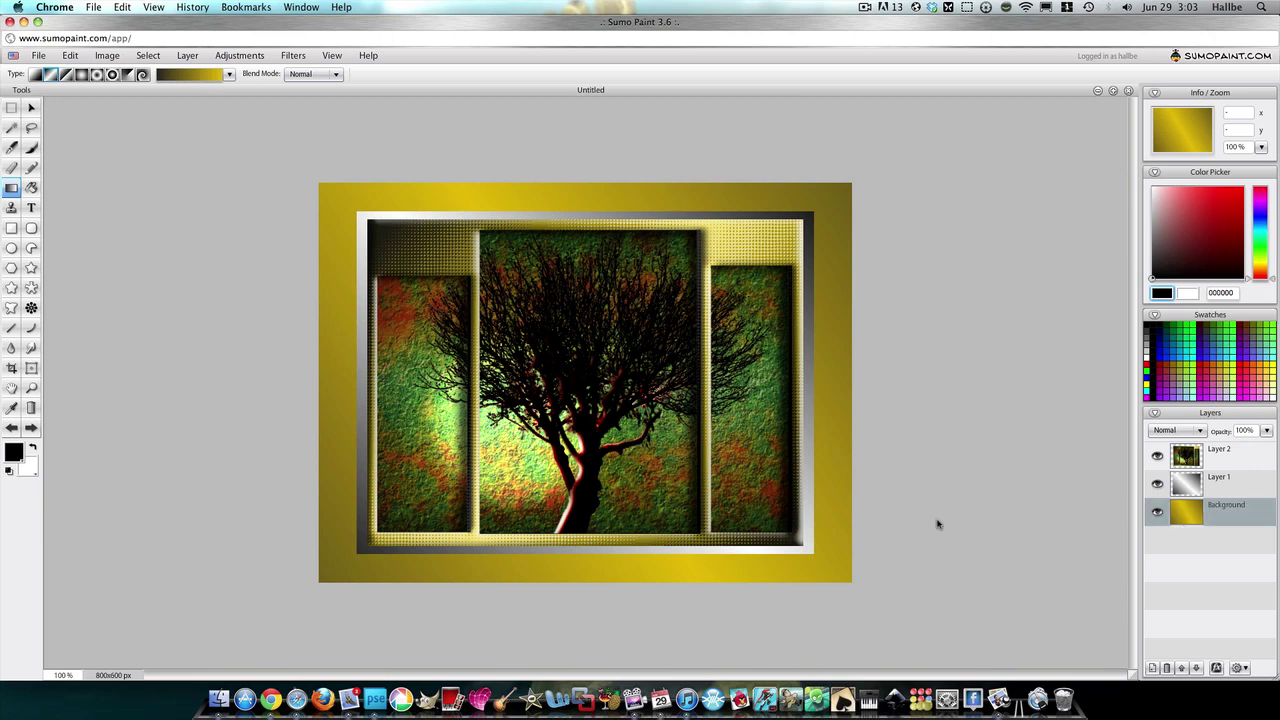
Add coloured noise with an amount of 13 to the gold Background layer.
{"action": "left_click", "coordinate": [293, 57]}
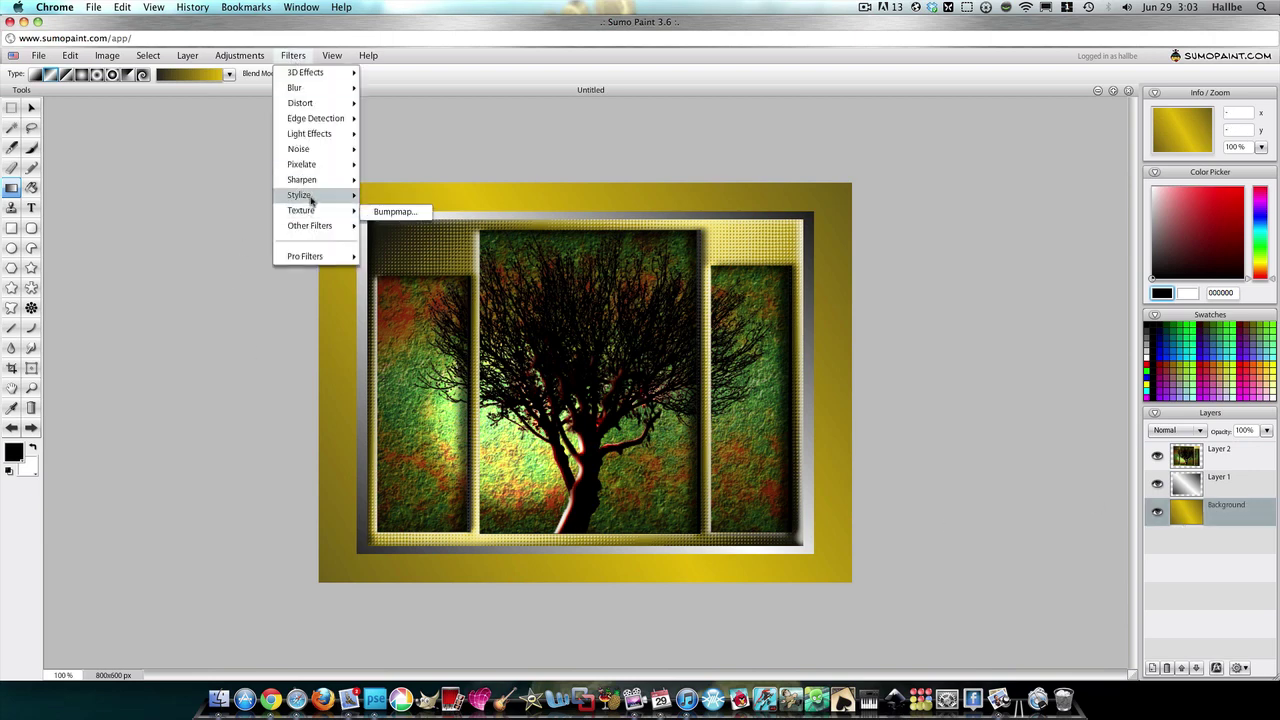
{"action": "mouse_move", "coordinate": [306, 150]}
{"action": "left_click", "coordinate": [386, 166]}
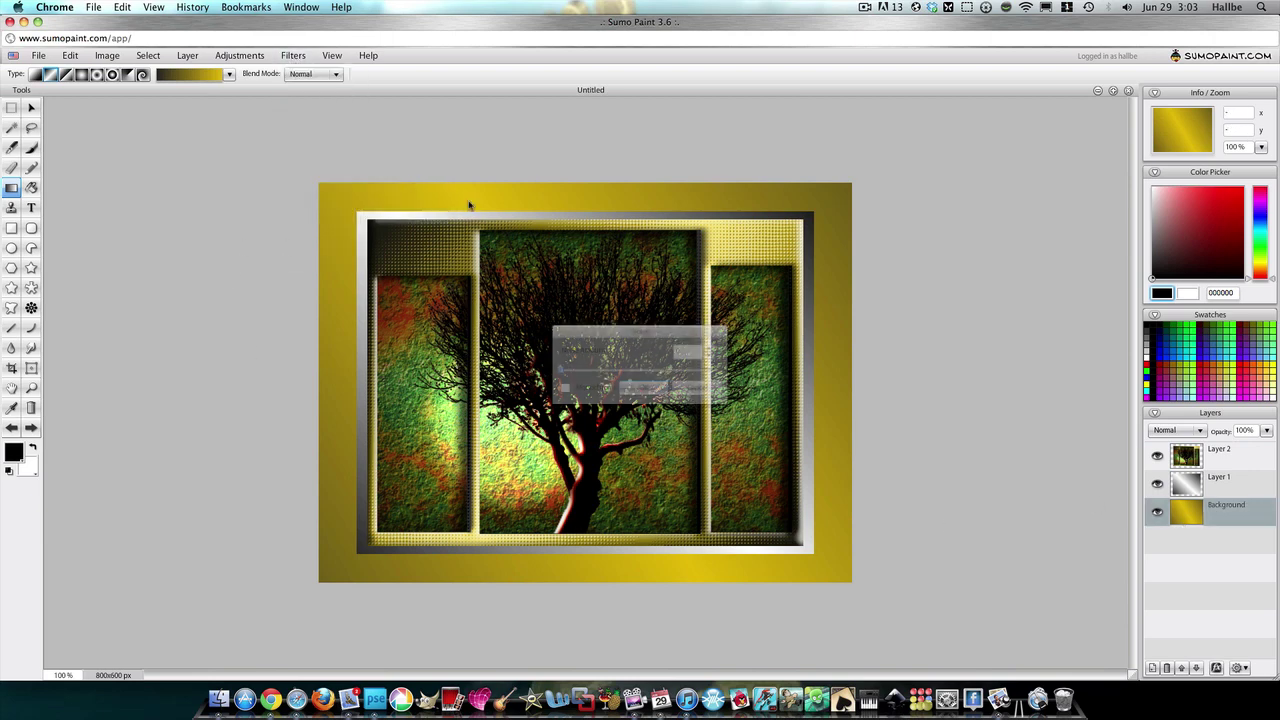
{"action": "left_click_drag", "start_coordinate": [565, 373], "coordinate": [586, 379]}
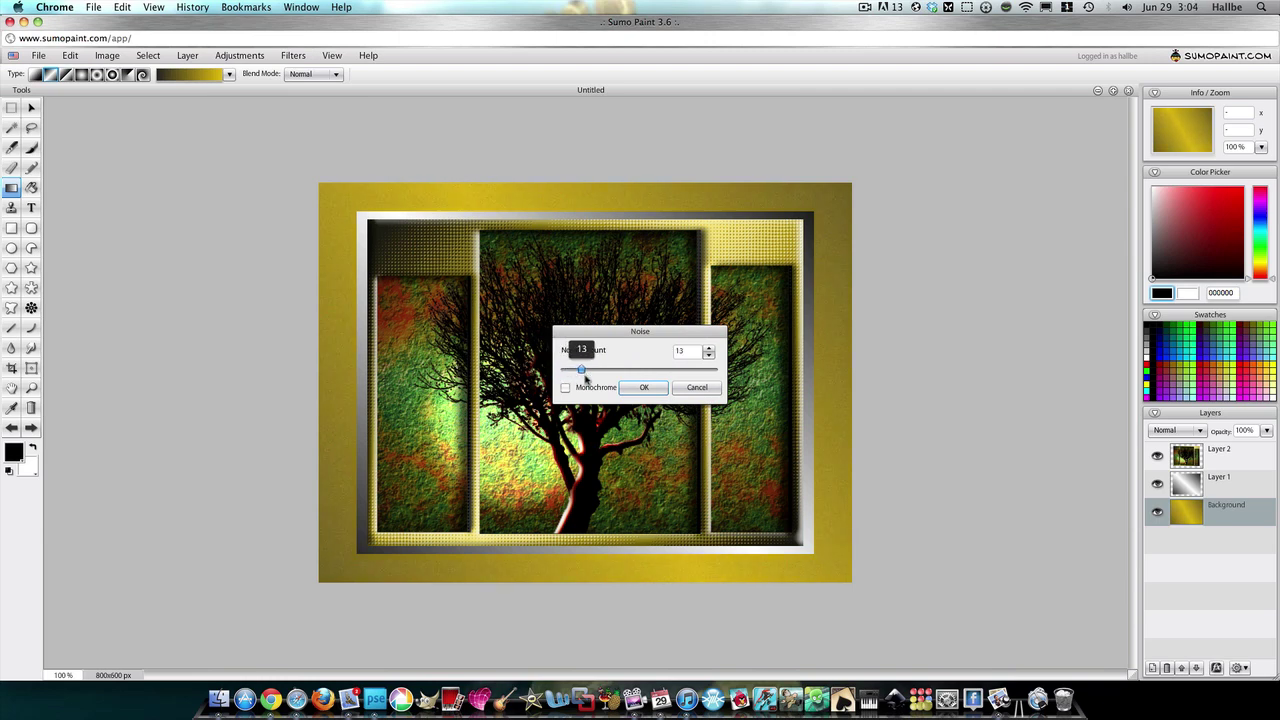
{"action": "left_click", "coordinate": [644, 387]}
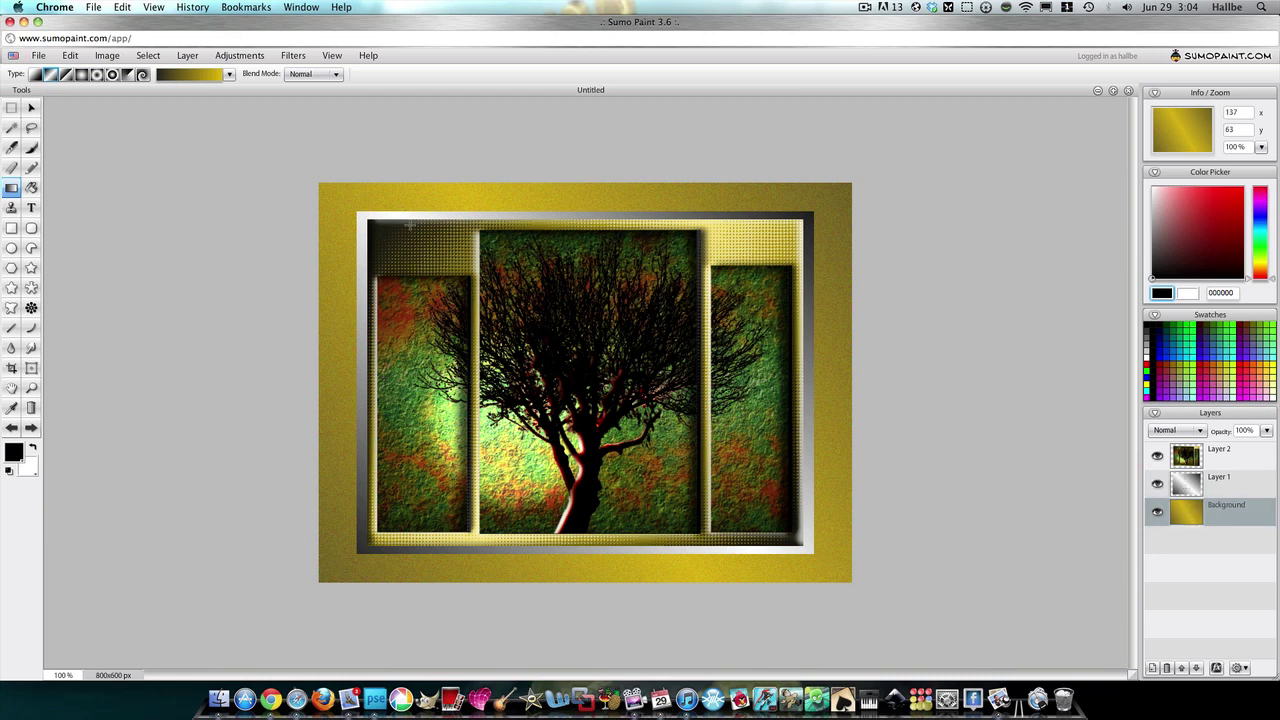
Emboss the silver gradient on Layer 1 at scale 1, rotation -45 and a raised intensity, and merge Layer 2 down into it.
{"action": "left_click", "coordinate": [1198, 488]}
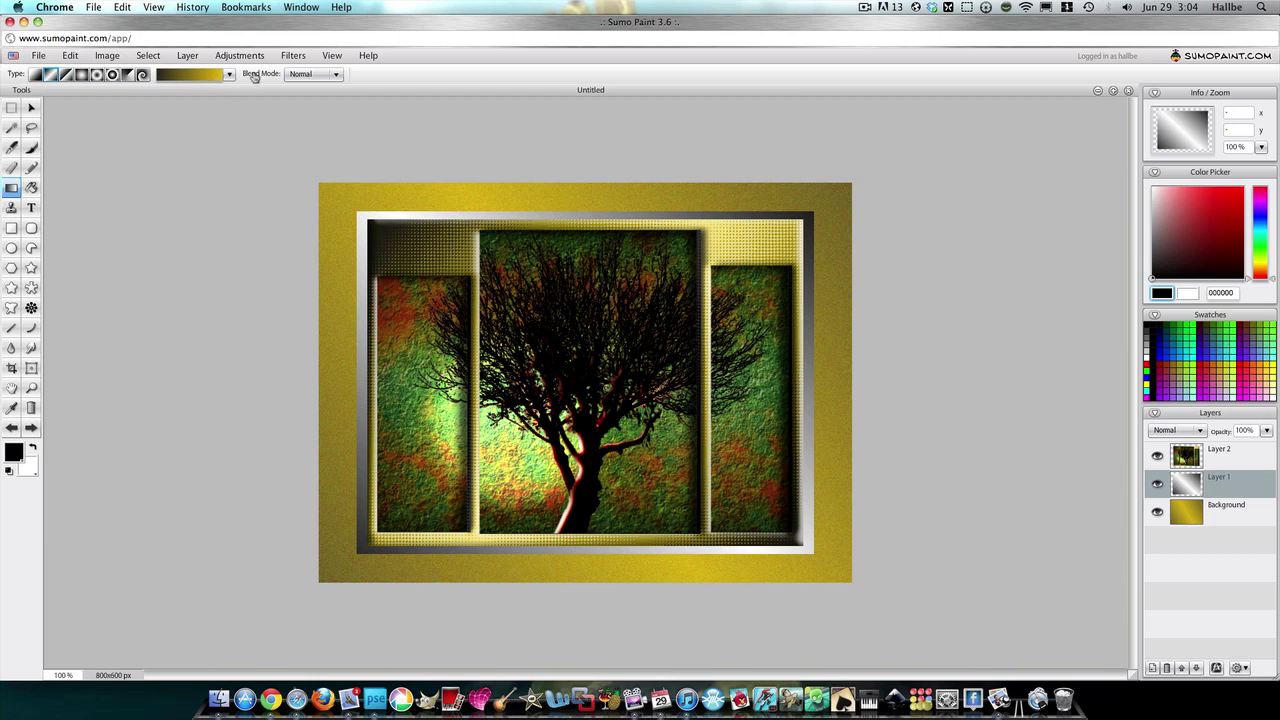
{"action": "left_click", "coordinate": [293, 56]}
{"action": "mouse_move", "coordinate": [316, 152]}
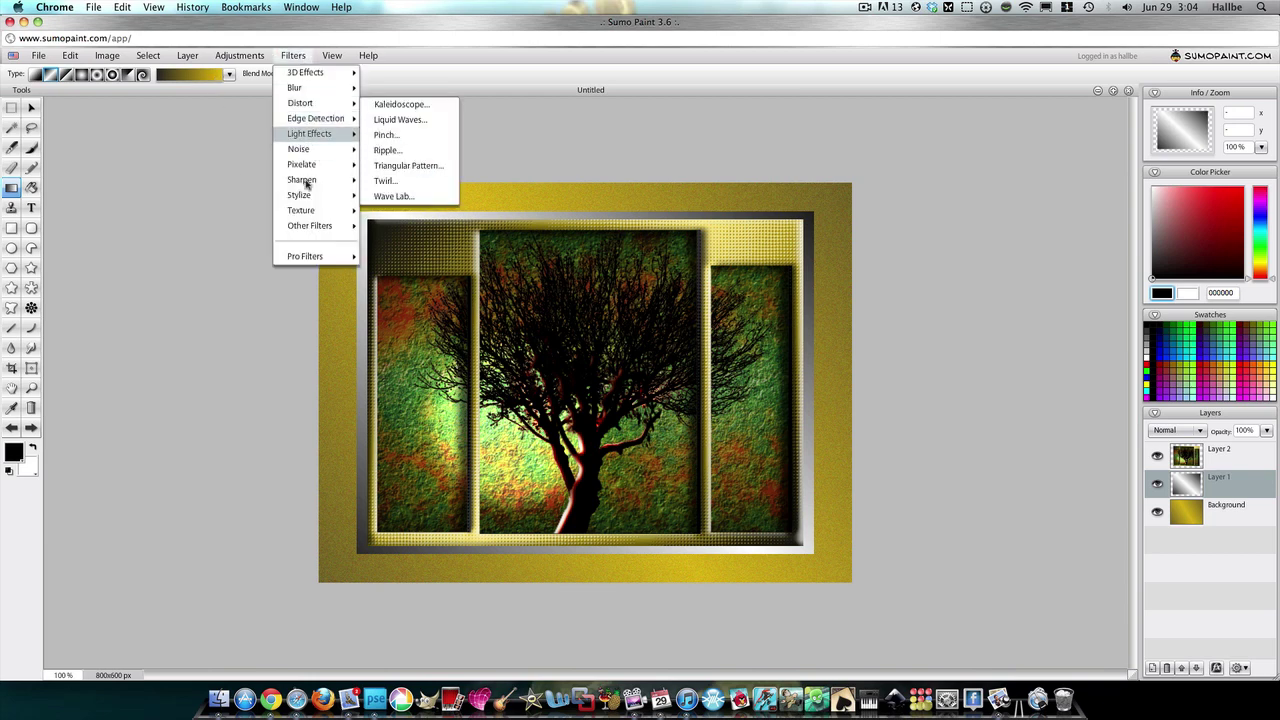
{"action": "mouse_move", "coordinate": [318, 194]}
{"action": "left_click", "coordinate": [385, 207]}
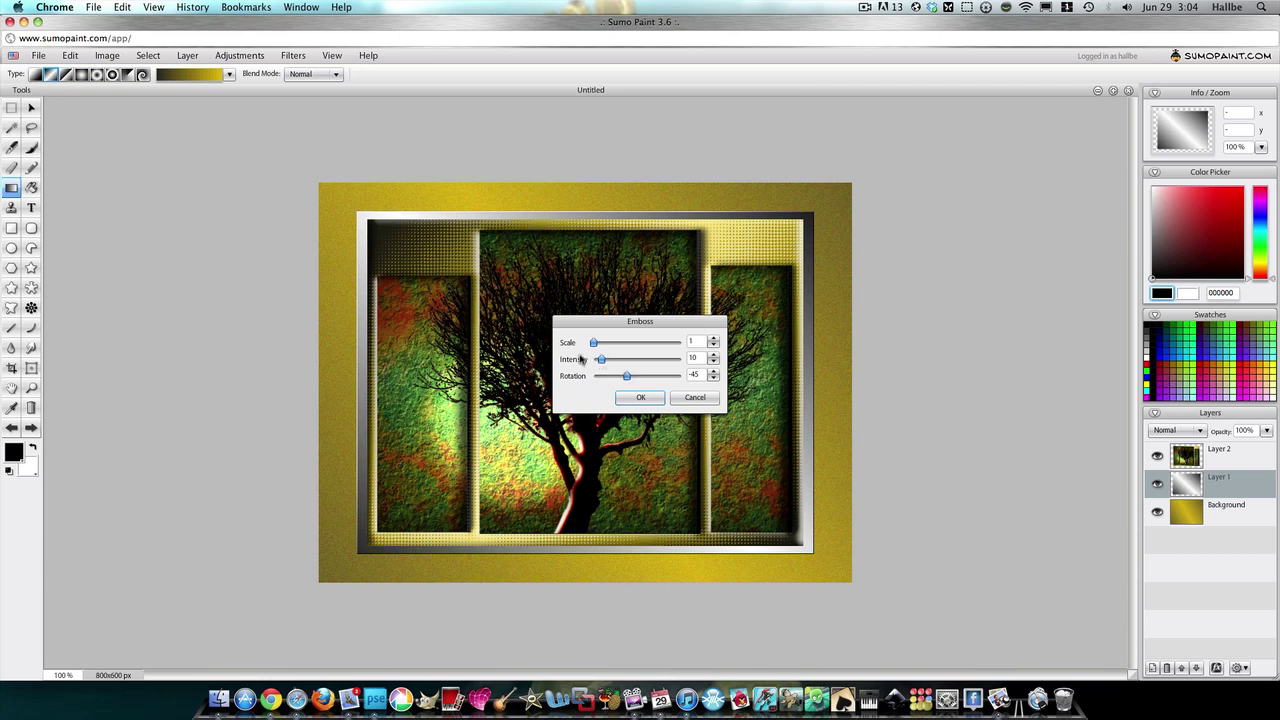
{"action": "left_click_drag", "start_coordinate": [600, 359], "coordinate": [668, 360]}
{"action": "left_click", "coordinate": [642, 398]}
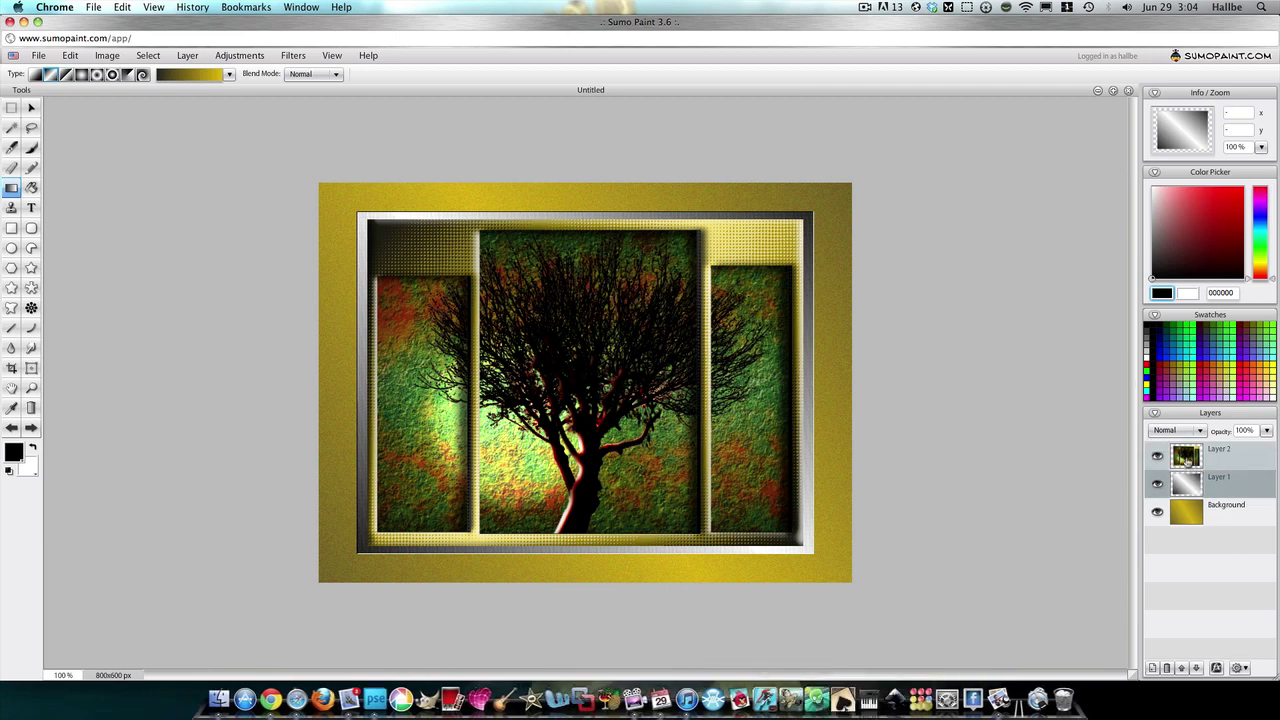
{"action": "right_click", "coordinate": [1186, 458]}
{"action": "left_click", "coordinate": [1188, 496]}
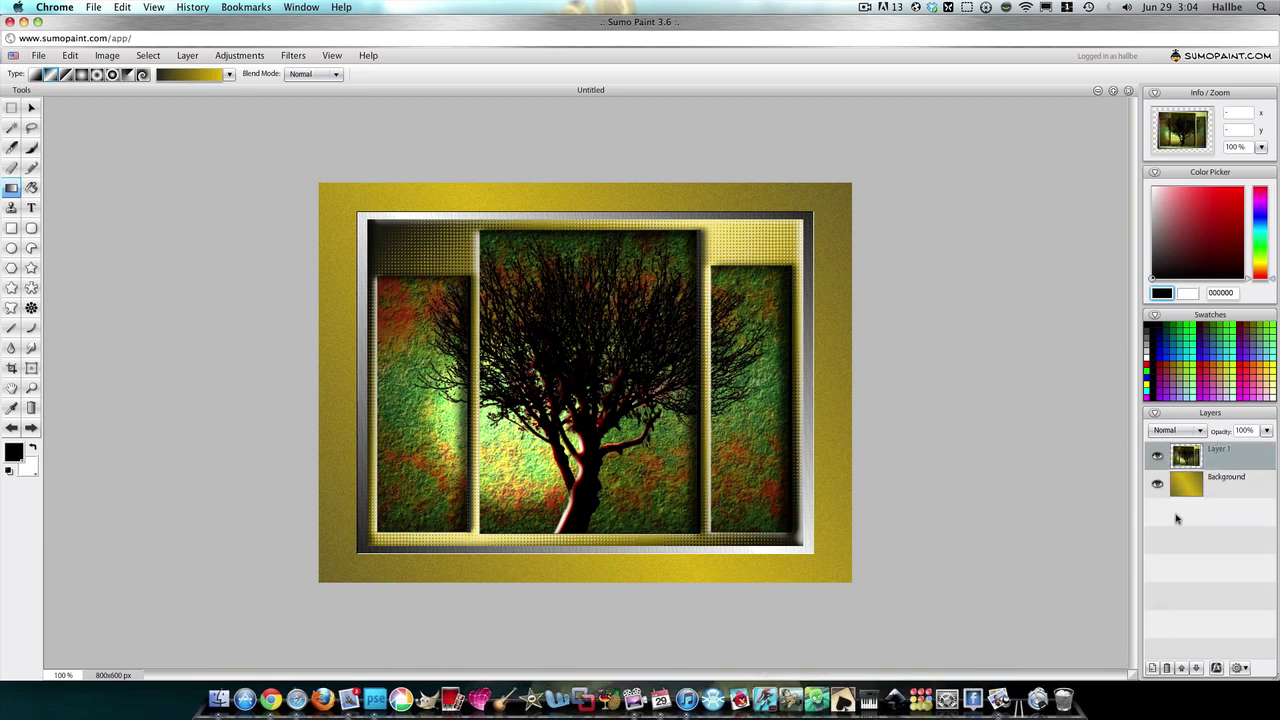
Reduce the saturation of the gold Background layer to -21.
{"action": "left_click", "coordinate": [1193, 488]}
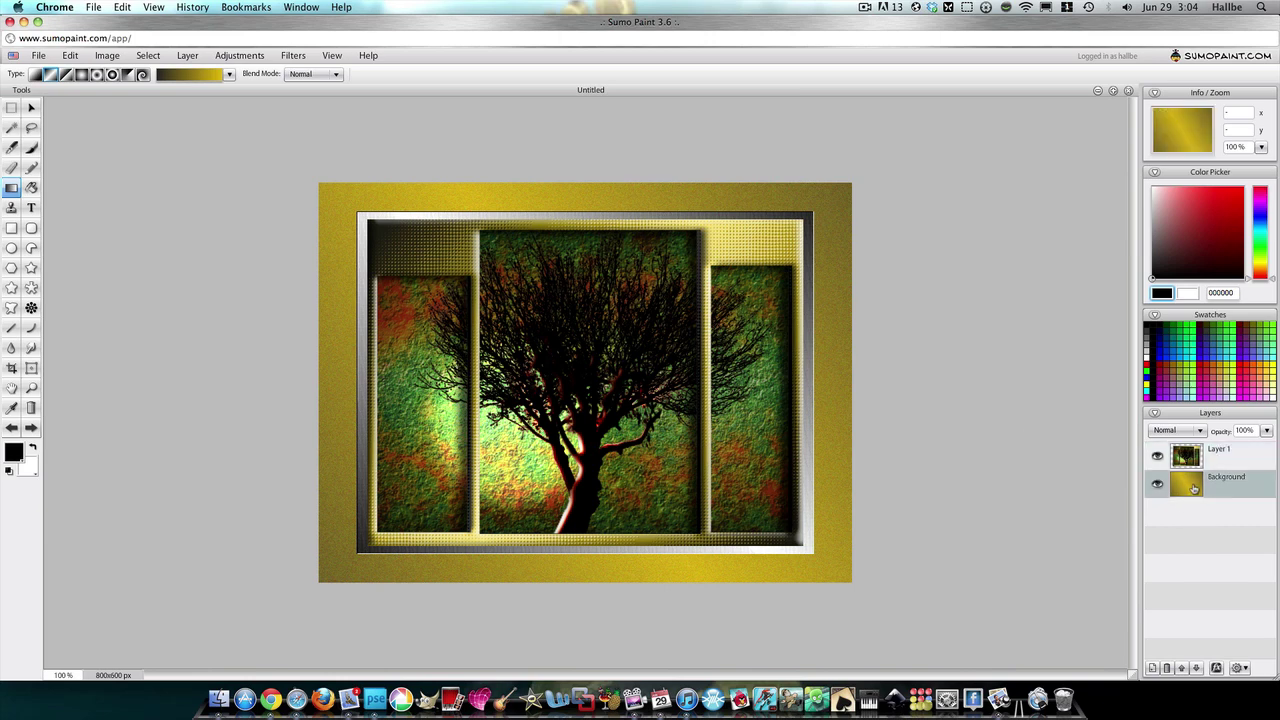
{"action": "left_click", "coordinate": [239, 55]}
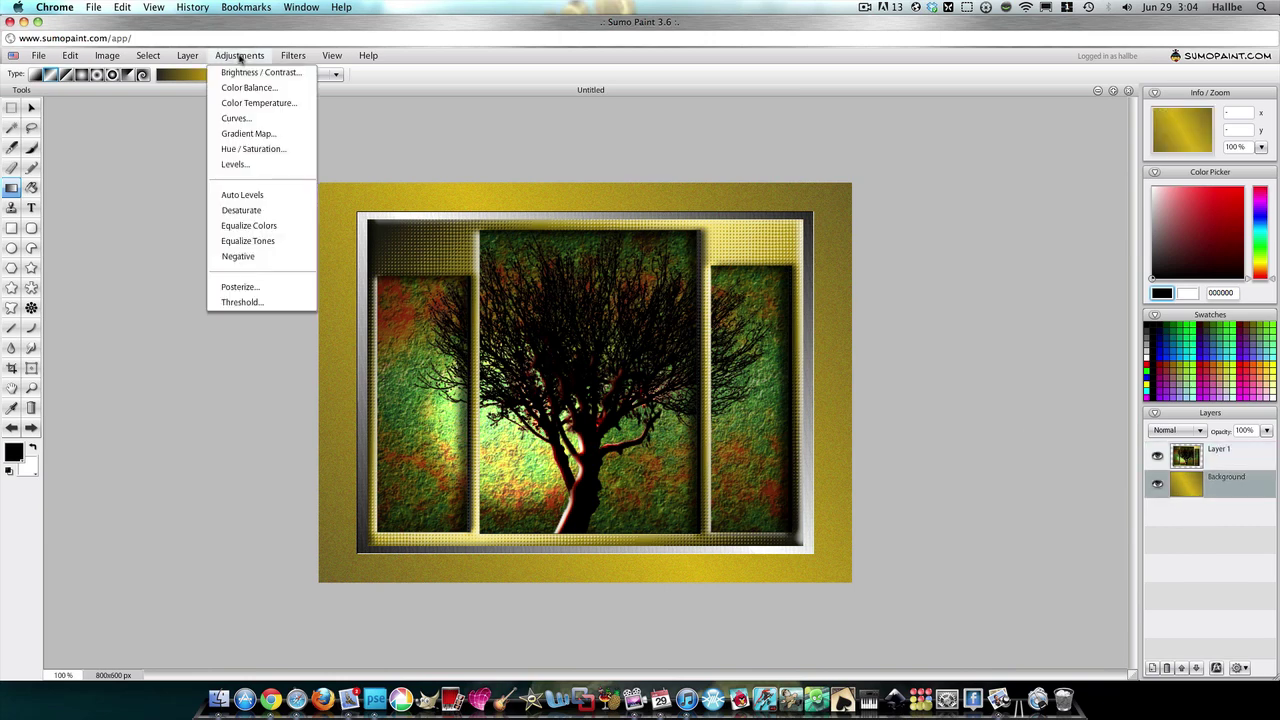
{"action": "left_click", "coordinate": [250, 149]}
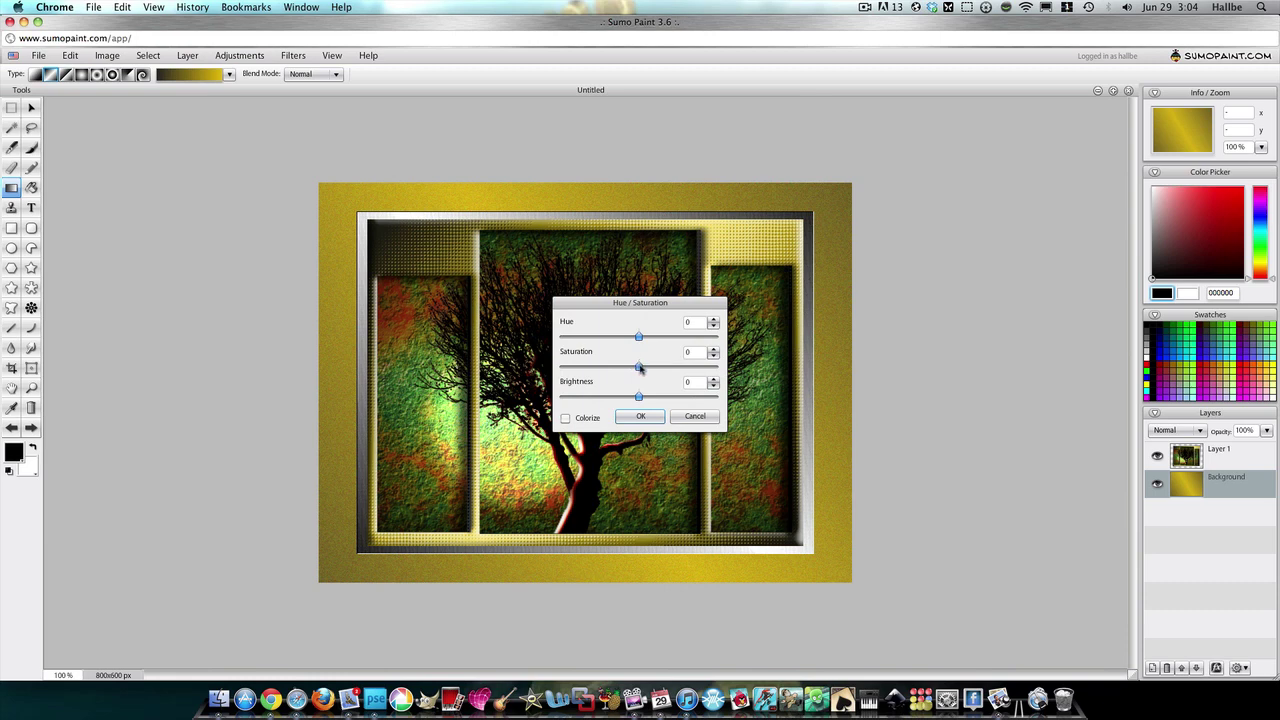
{"action": "mouse_move", "coordinate": [641, 369]}
{"action": "left_mouse_down"}
{"action": "mouse_move", "coordinate": [601, 369]}
{"action": "mouse_move", "coordinate": [617, 370]}
{"action": "left_mouse_up"}
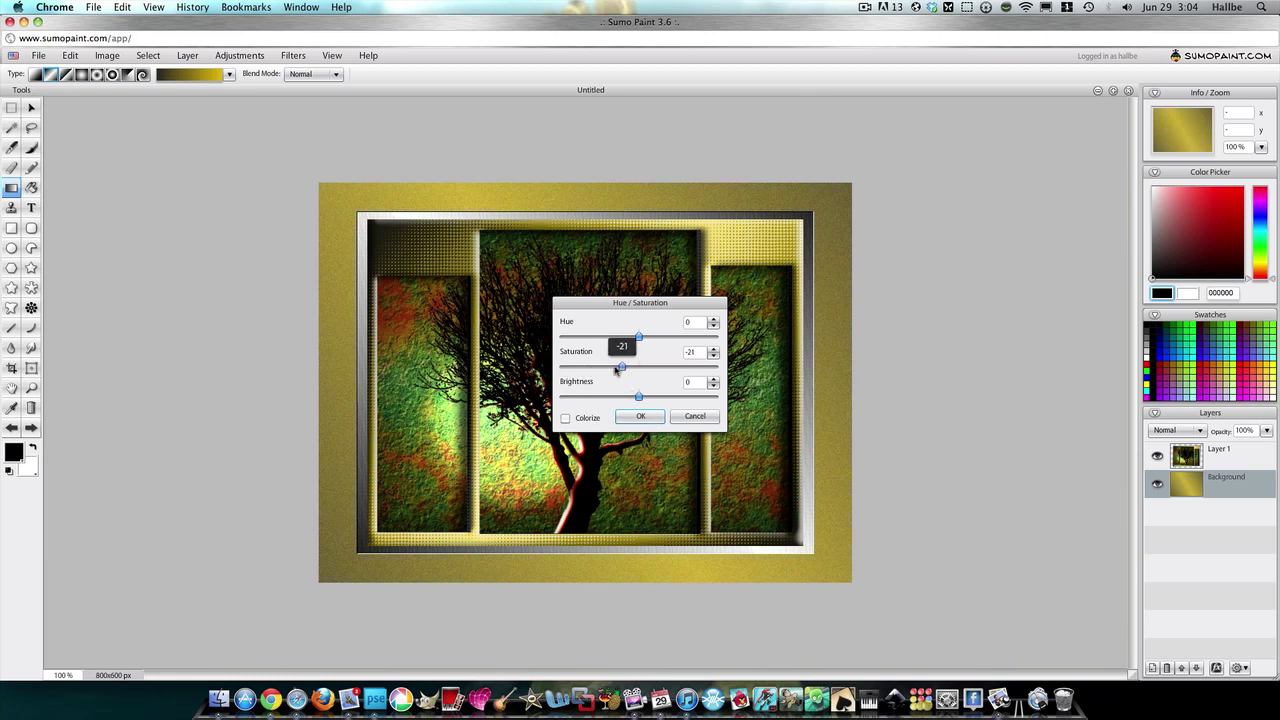
{"action": "left_click", "coordinate": [639, 416]}
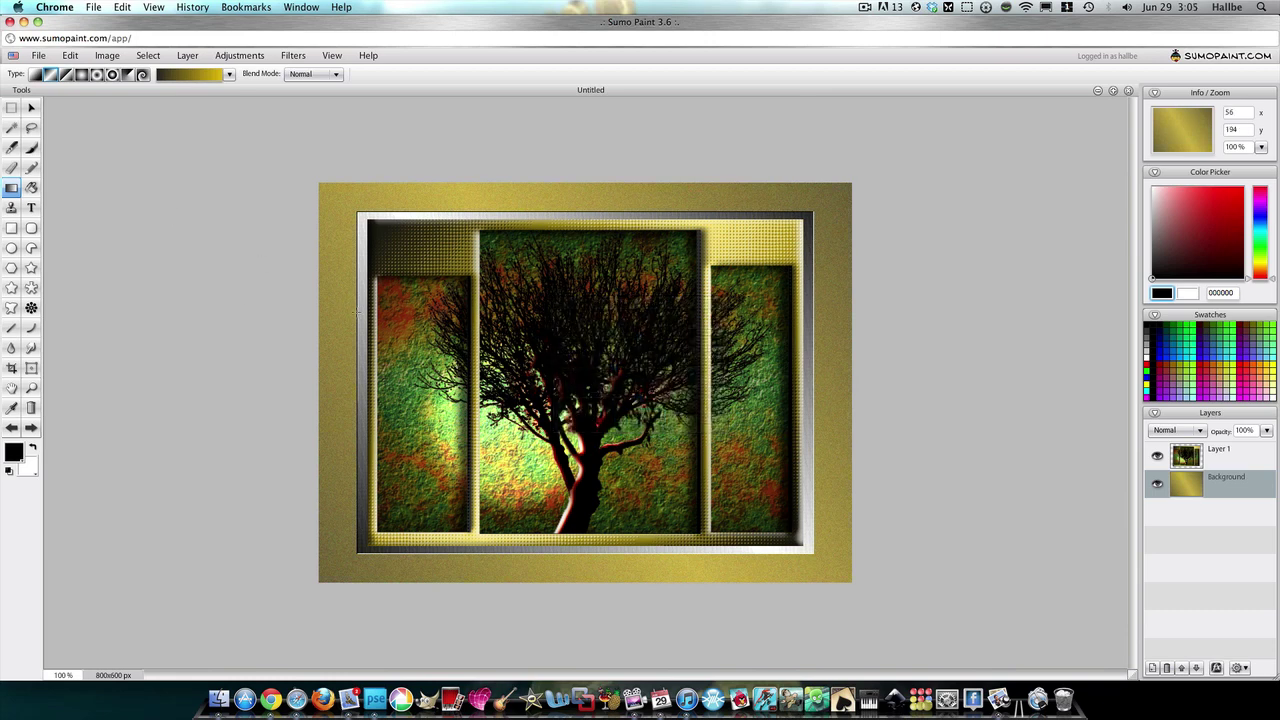
Add a black drop shadow to the merged Layer 1 with opacity 75, strength 10, distance 37, angle 45 and horizontal size 18.
{"action": "left_click", "coordinate": [1201, 466]}
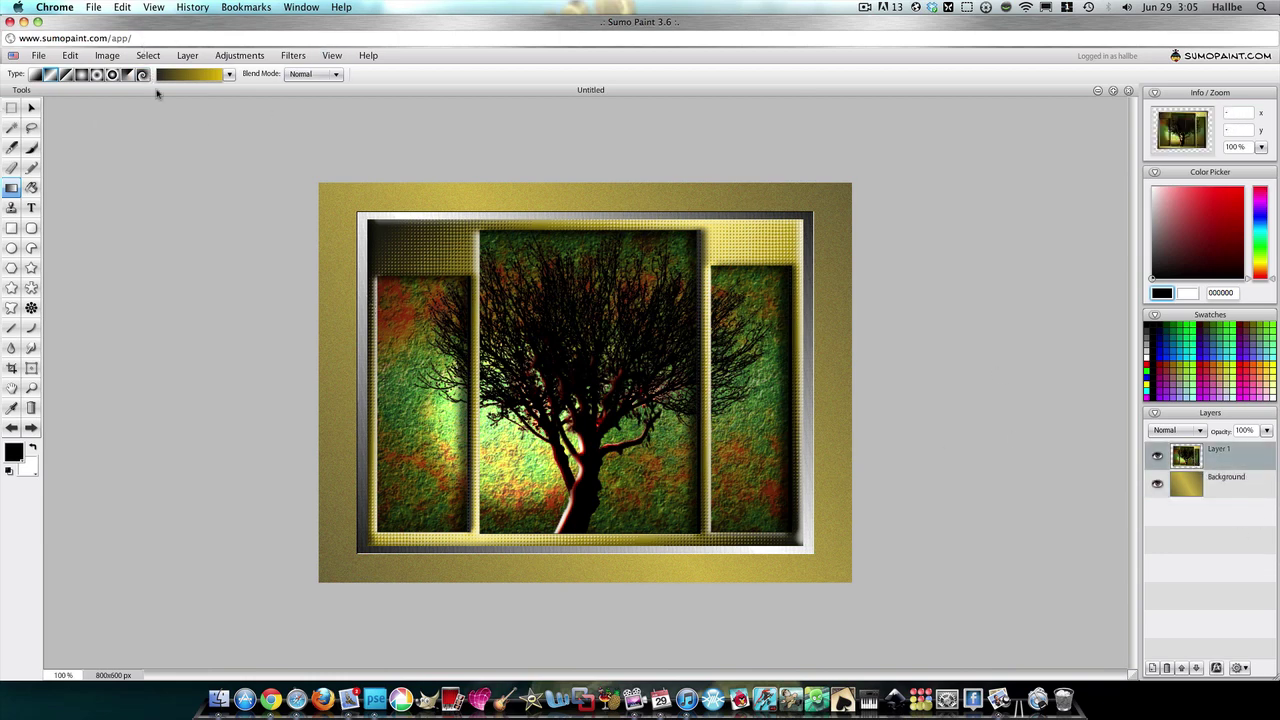
{"action": "left_click", "coordinate": [187, 56]}
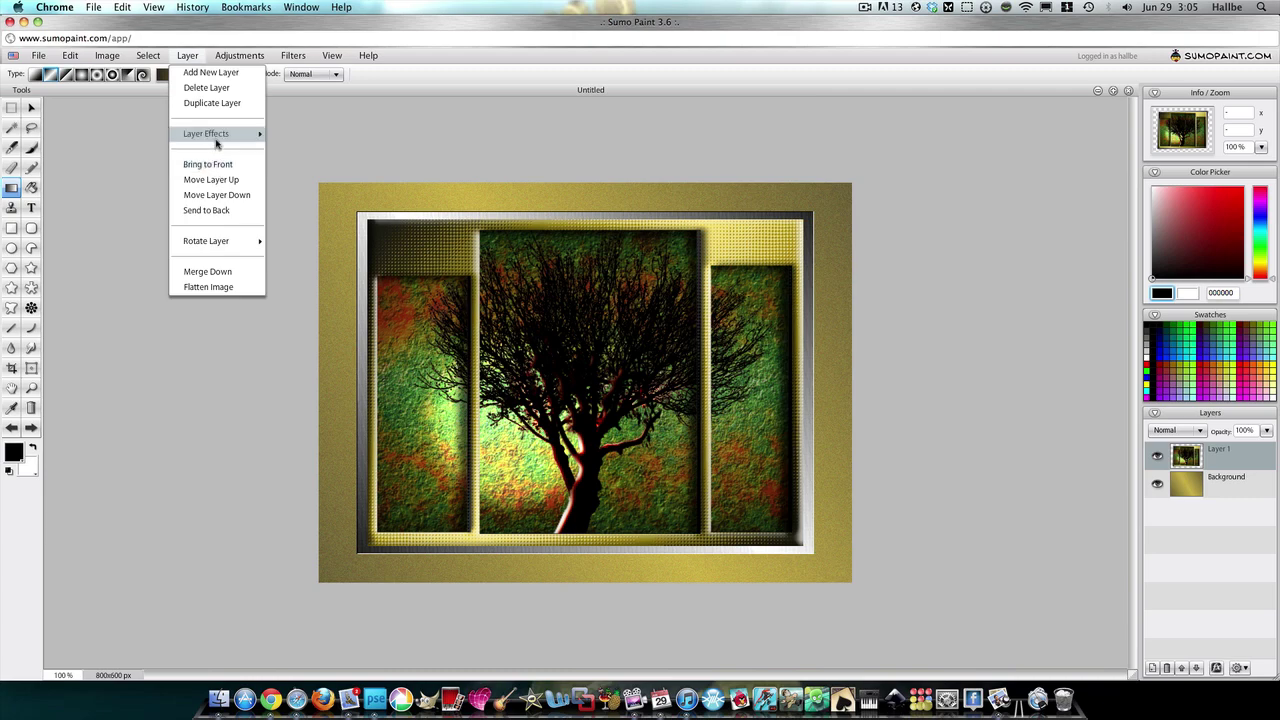
{"action": "mouse_move", "coordinate": [230, 134]}
{"action": "left_click", "coordinate": [289, 134]}
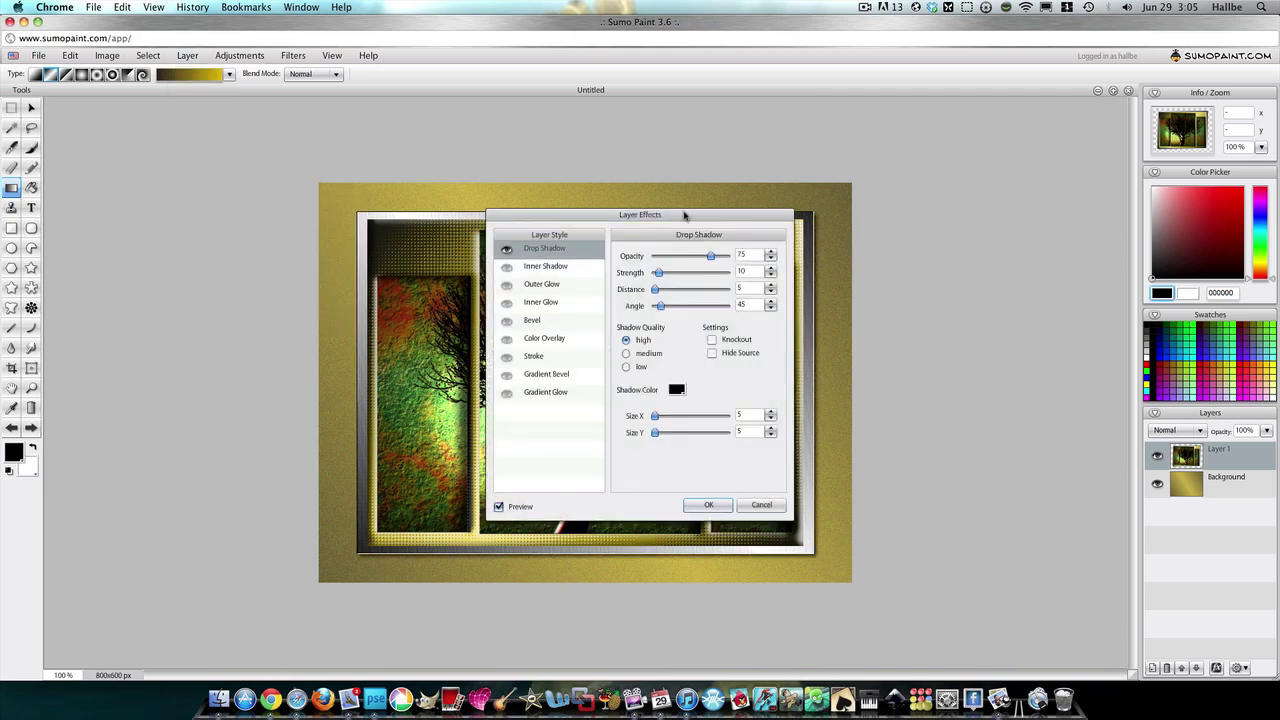
{"action": "left_click_drag", "start_coordinate": [717, 231], "coordinate": [1064, 250]}
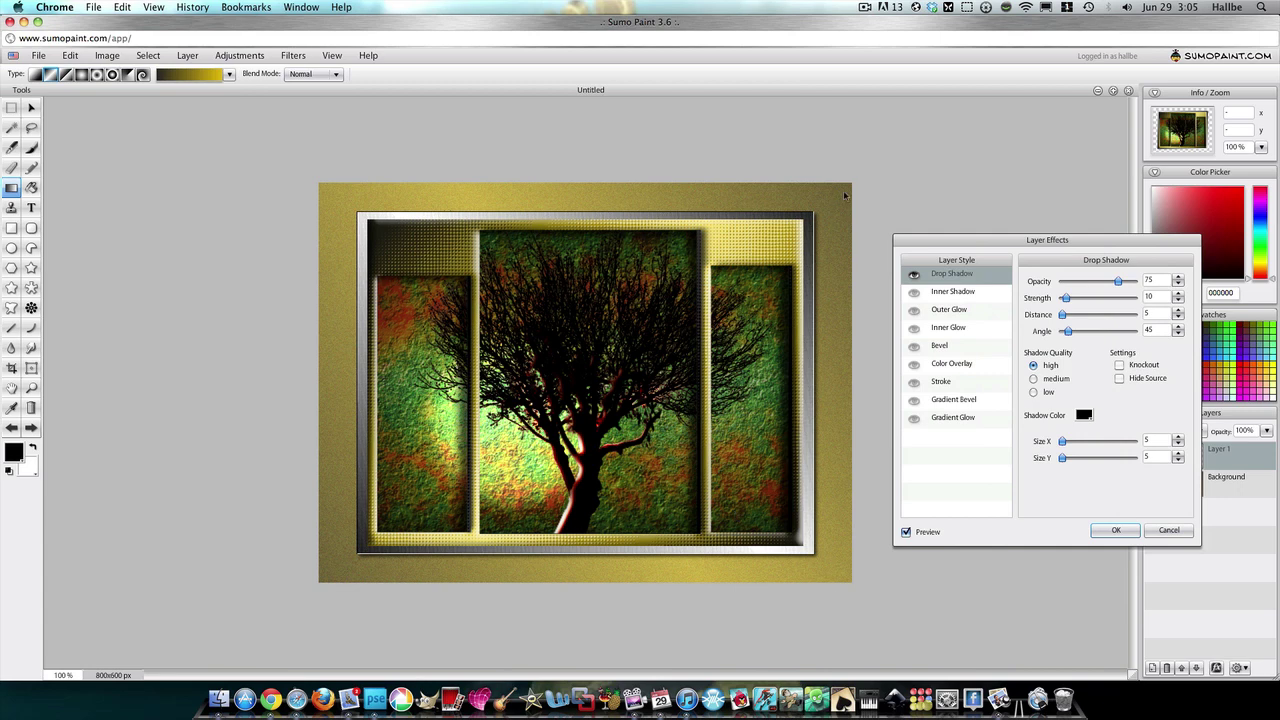
{"action": "left_click_drag", "start_coordinate": [966, 244], "coordinate": [1005, 124]}
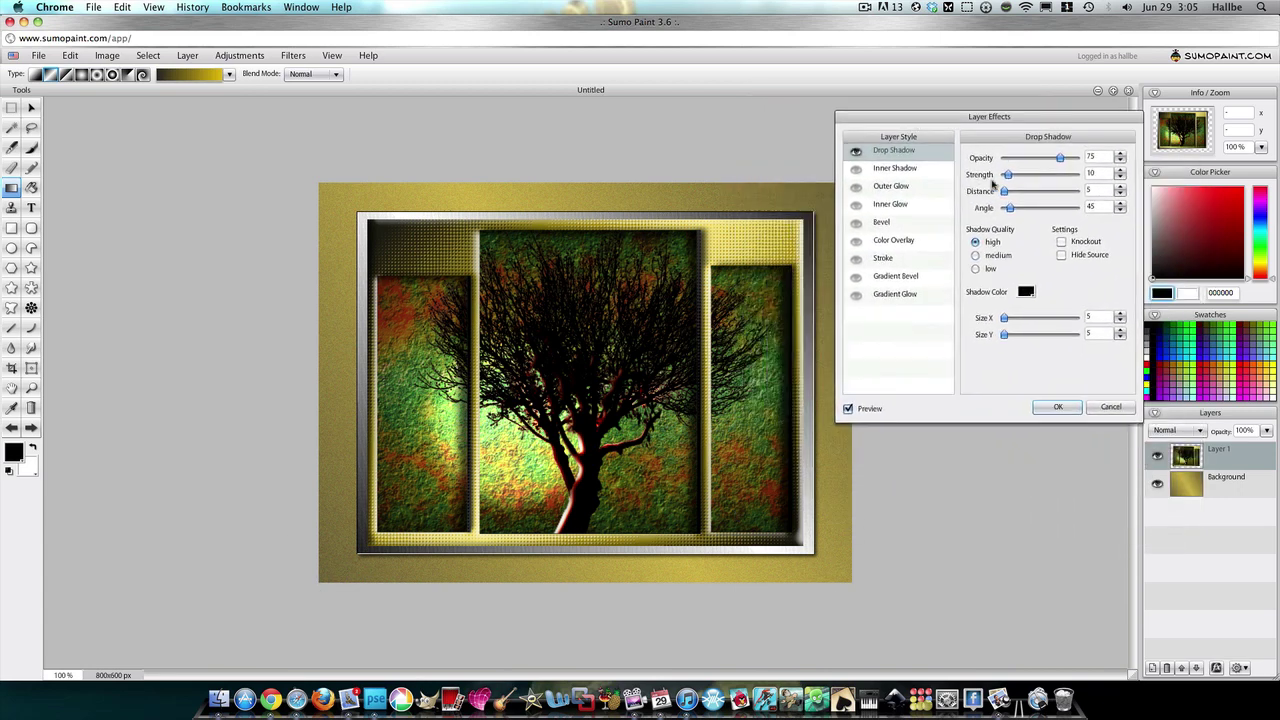
{"action": "left_click_drag", "start_coordinate": [1004, 195], "coordinate": [1030, 193]}
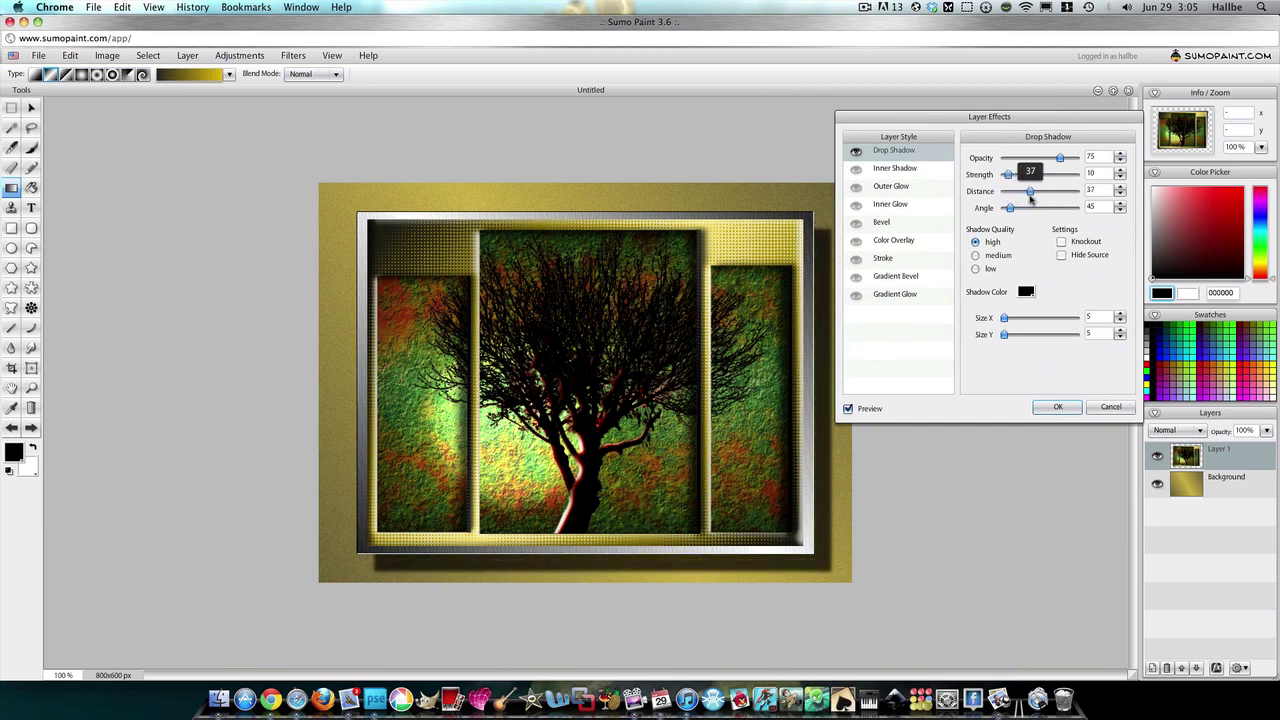
{"action": "left_click_drag", "start_coordinate": [1005, 318], "coordinate": [1018, 337]}
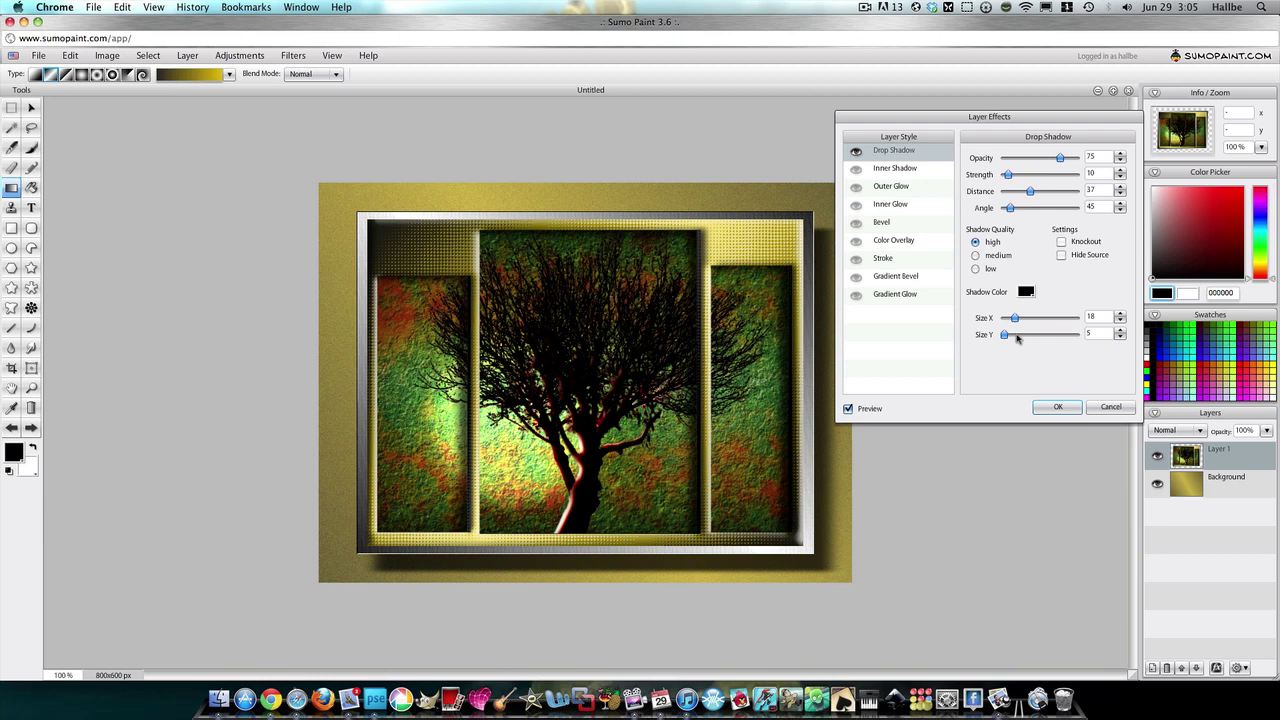
{"action": "left_click", "coordinate": [1060, 407]}
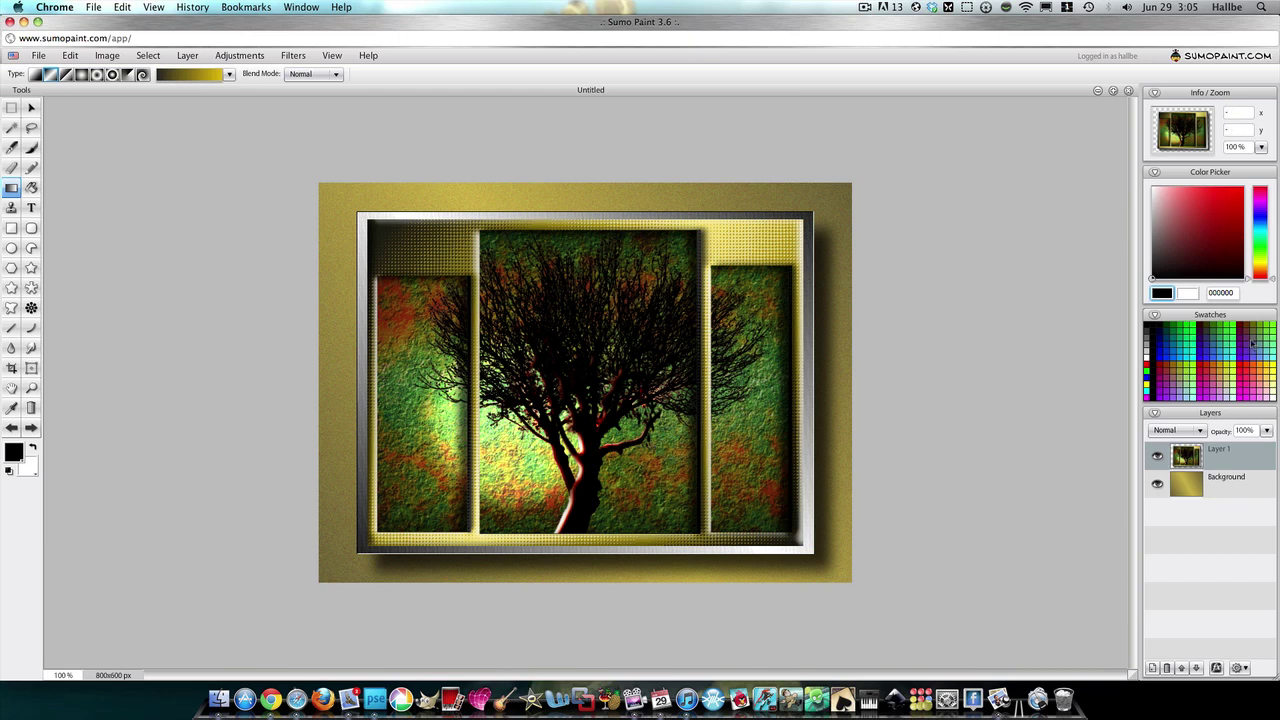
Emboss the gold Background layer with scale 1, intensity 10 and rotation -45.
{"action": "left_click", "coordinate": [1226, 480]}
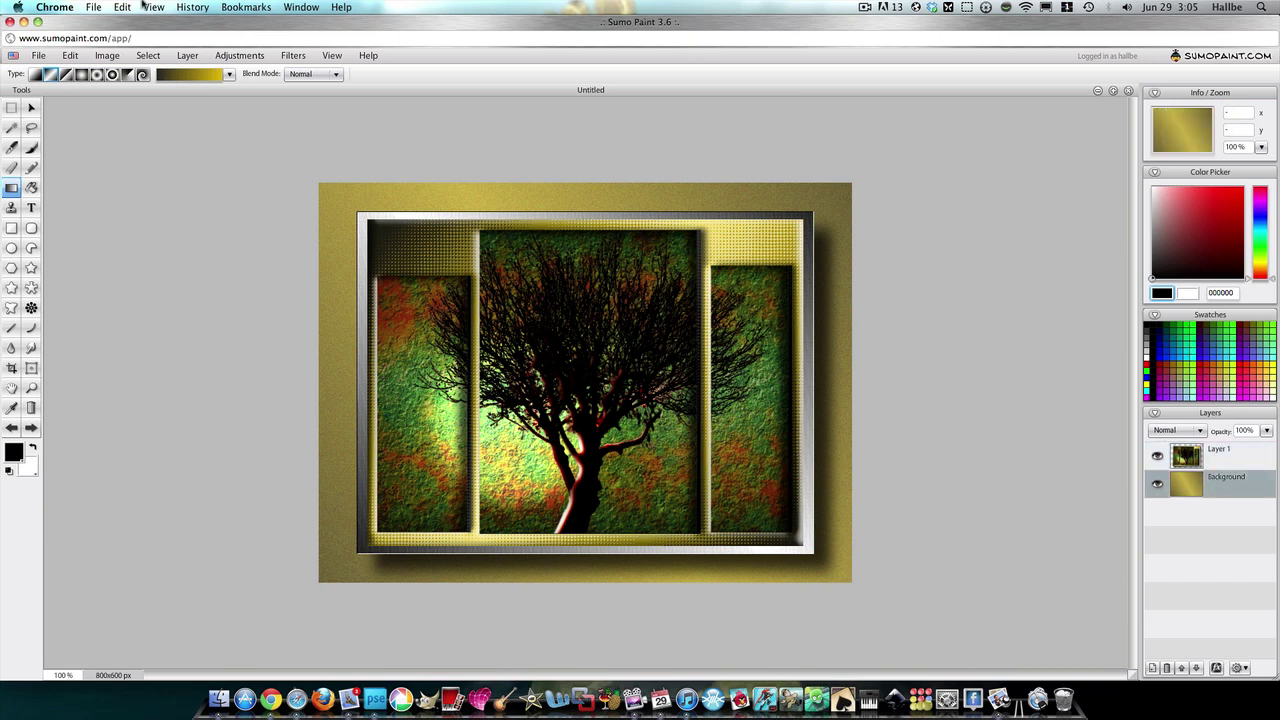
{"action": "left_click", "coordinate": [293, 55]}
{"action": "mouse_move", "coordinate": [285, 219]}
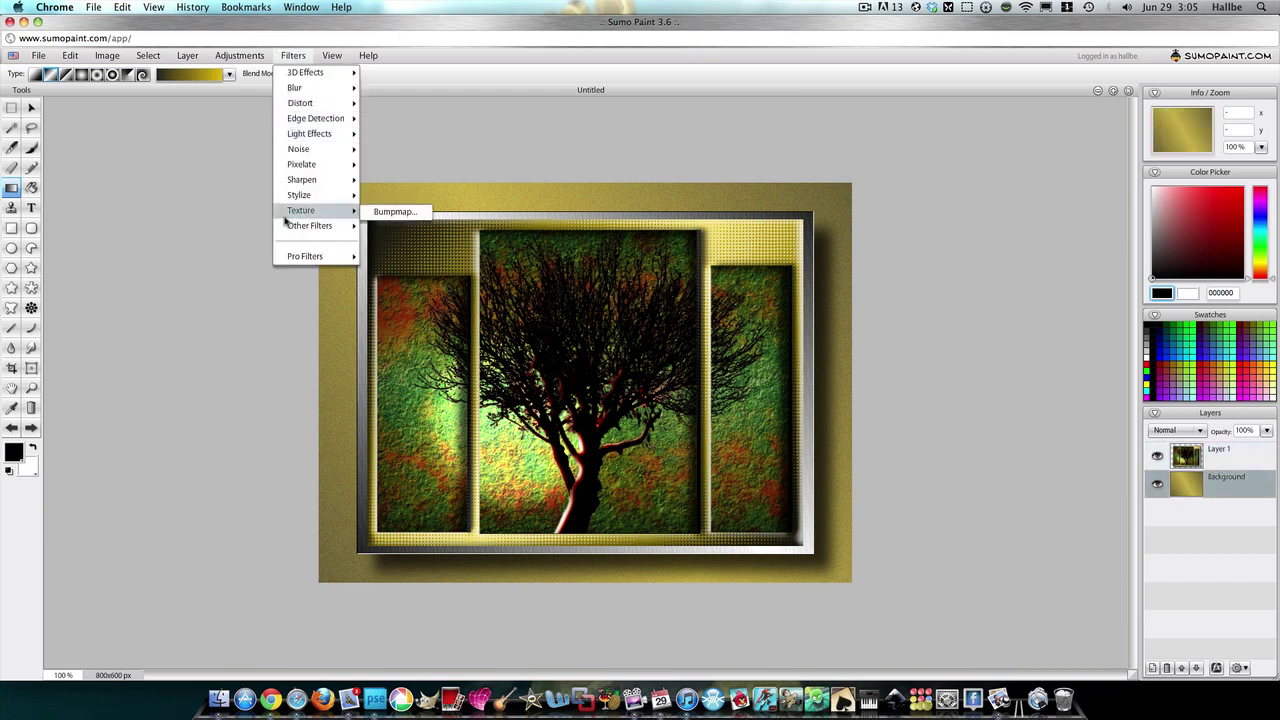
{"action": "mouse_move", "coordinate": [320, 196]}
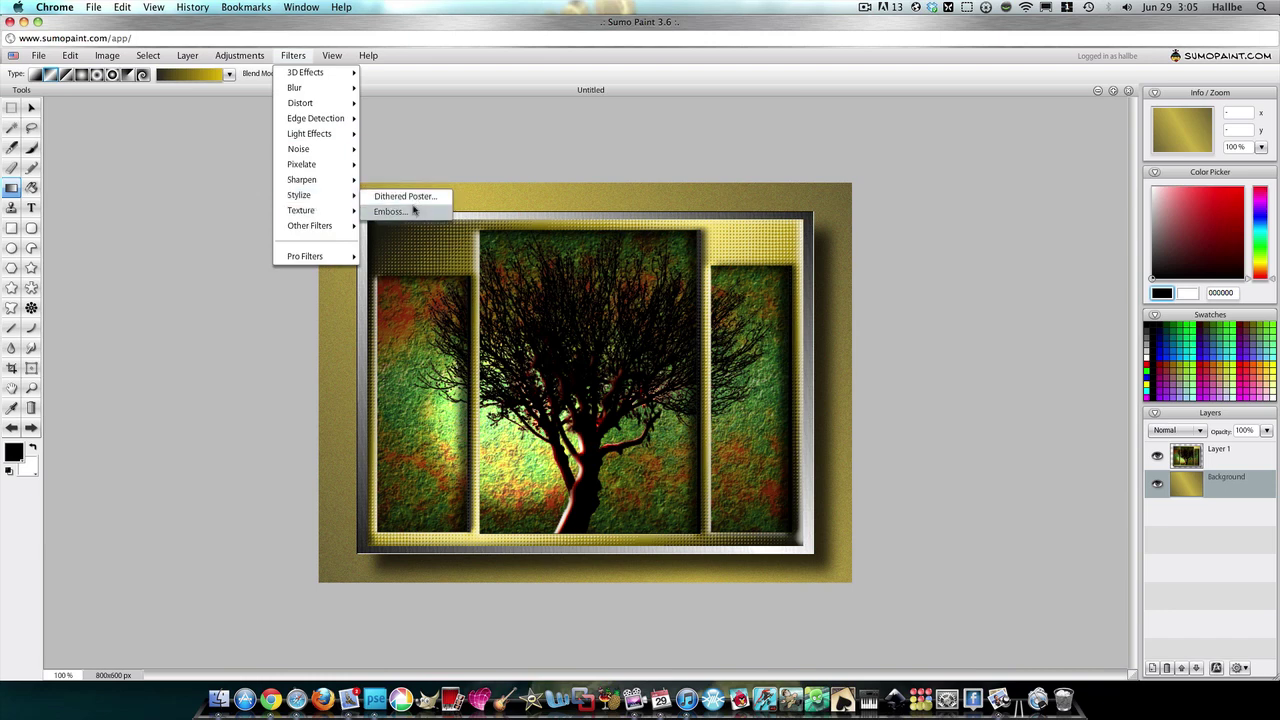
{"action": "left_click", "coordinate": [417, 210]}
{"action": "left_click_drag", "start_coordinate": [639, 322], "coordinate": [1026, 179]}
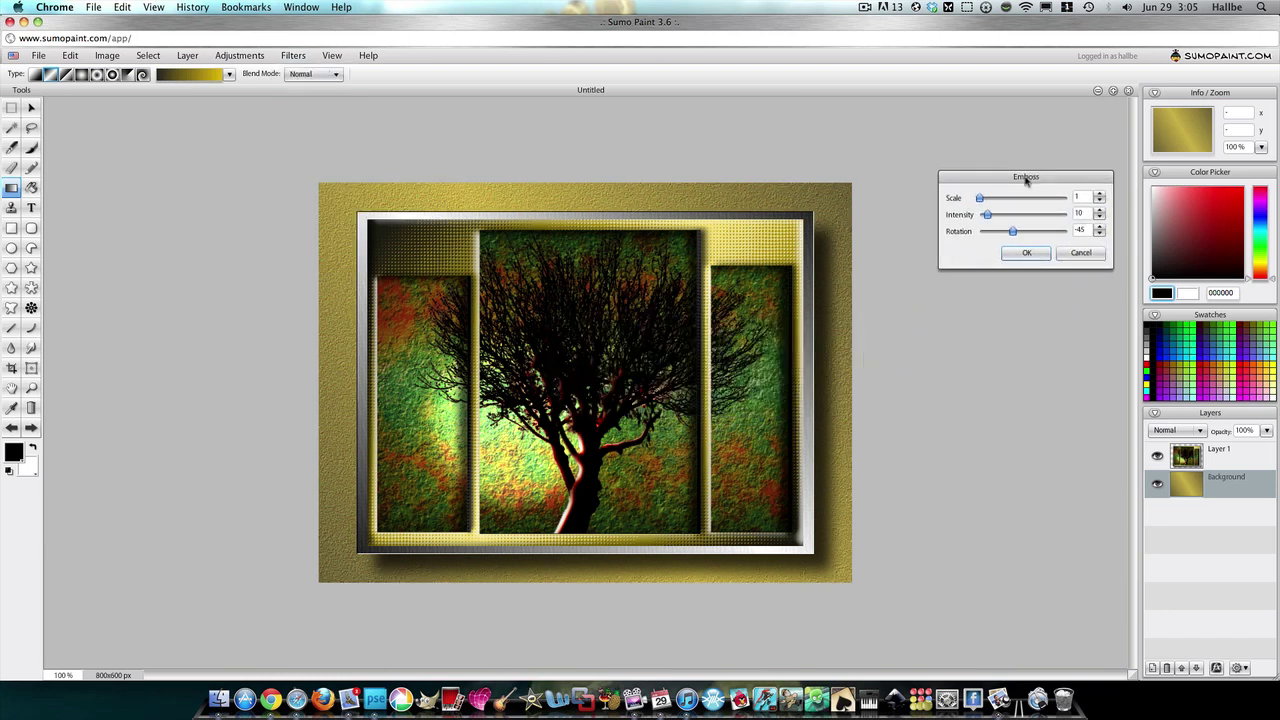
{"action": "left_click", "coordinate": [1026, 257]}
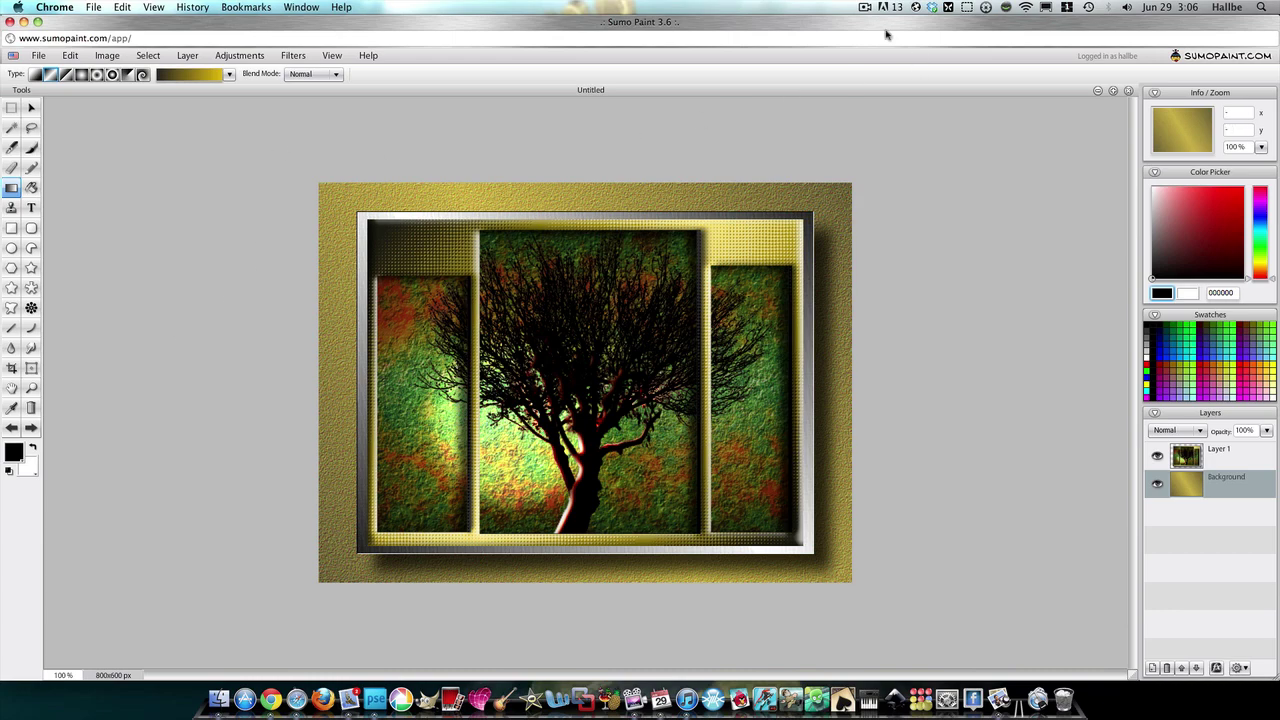
{"action": "left_click", "coordinate": [864, 8]}
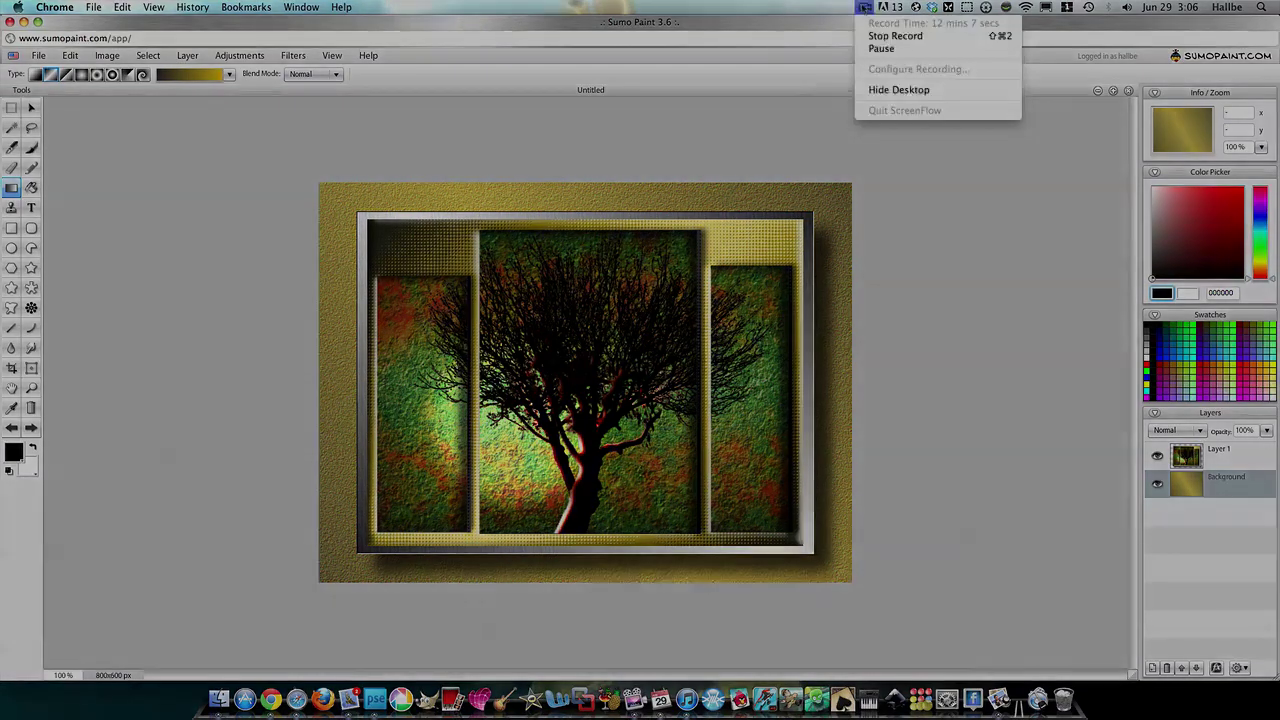